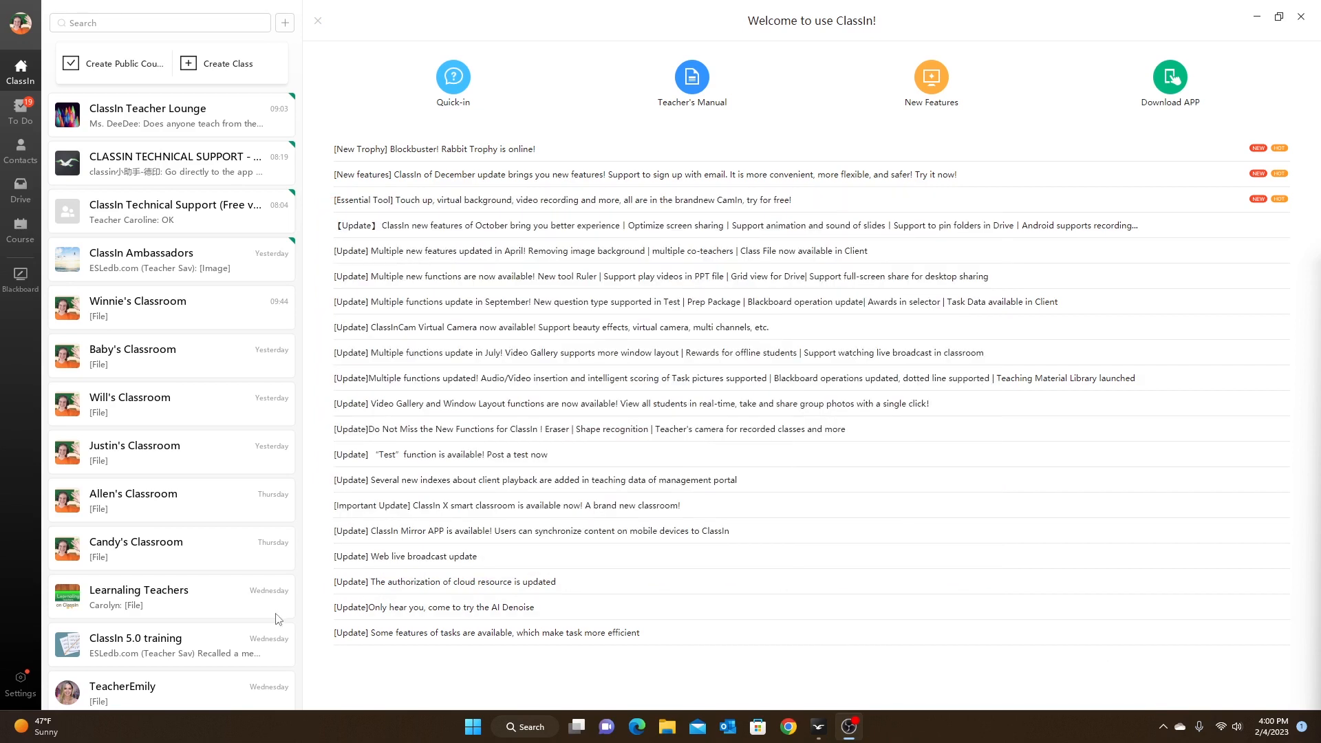
# Step: Find the ClassIn 5.0 (2) class in the class list and open it
pyautogui.scroll(-1, 150, 604)
pyautogui.scroll(-6, 150, 604)
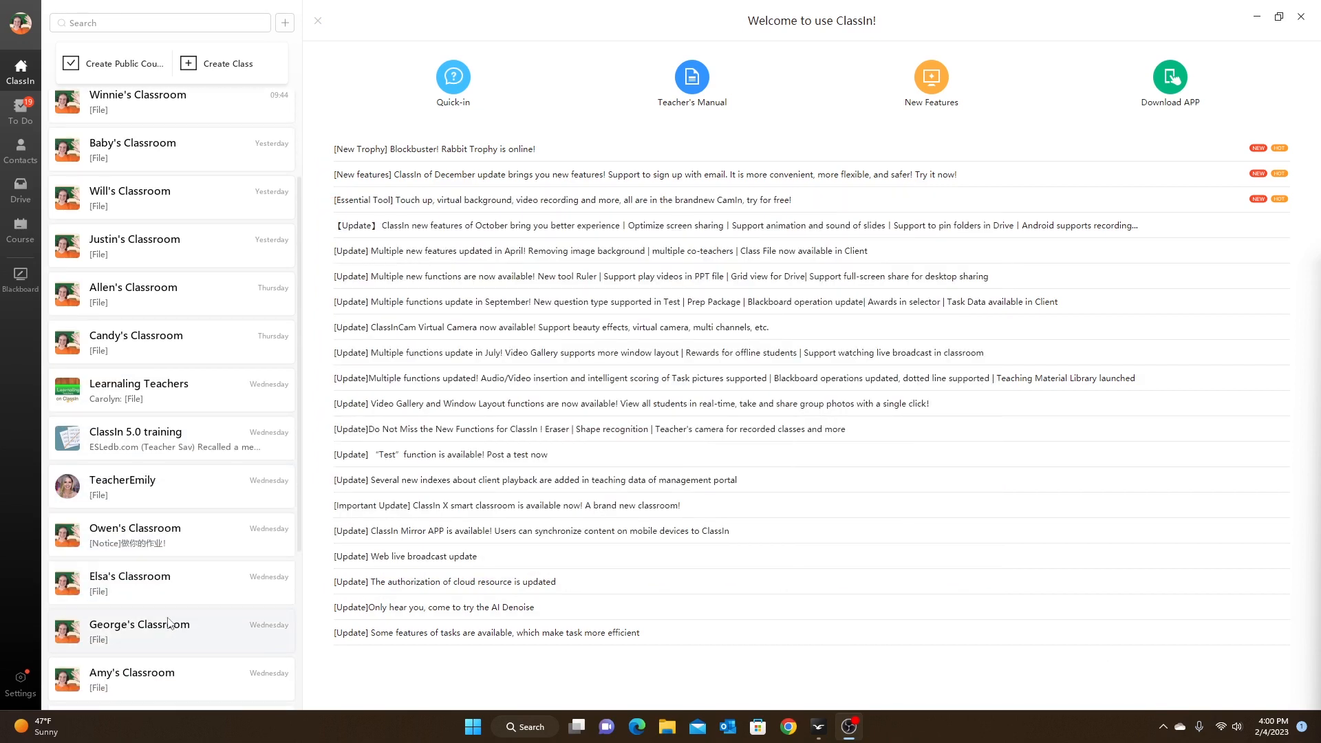
pyautogui.click(202, 653)
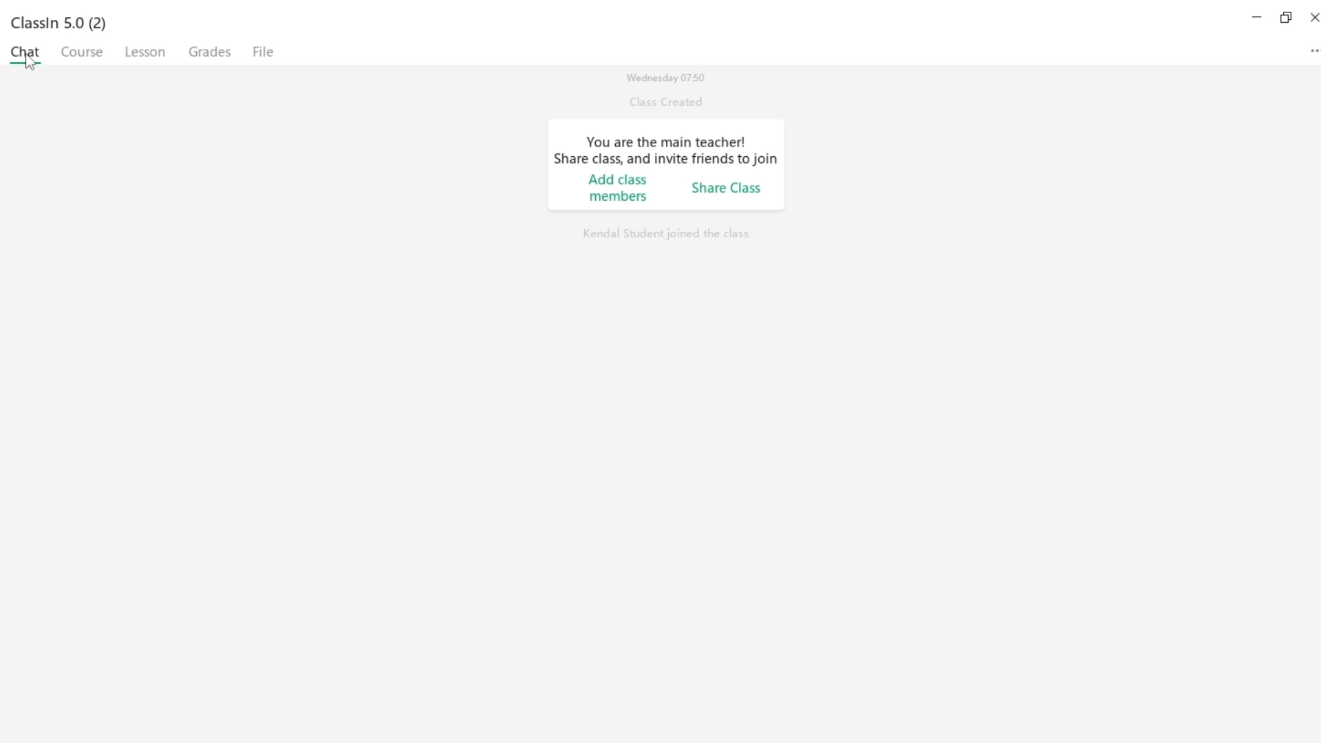
# Step: Look through the class's files, course content, lesson list and grades
pyautogui.click(268, 55)
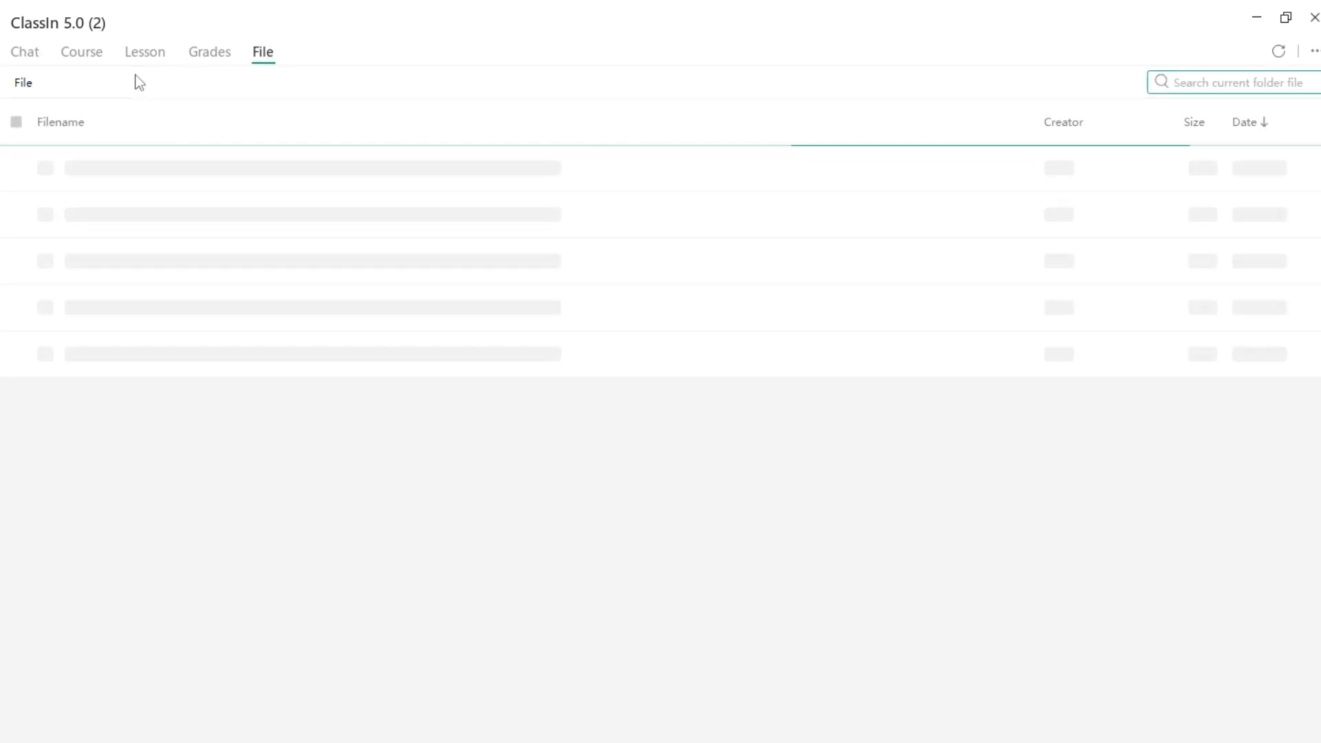
pyautogui.click(81, 55)
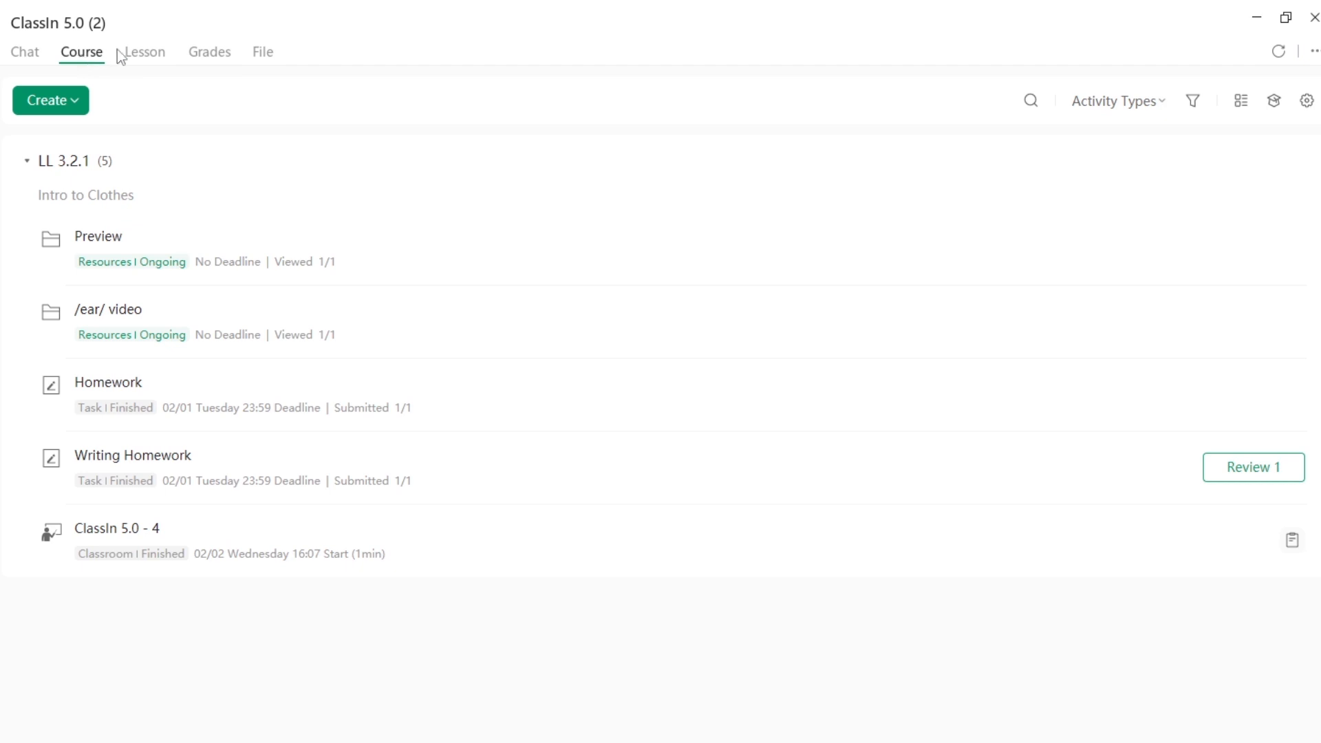
pyautogui.click(146, 55)
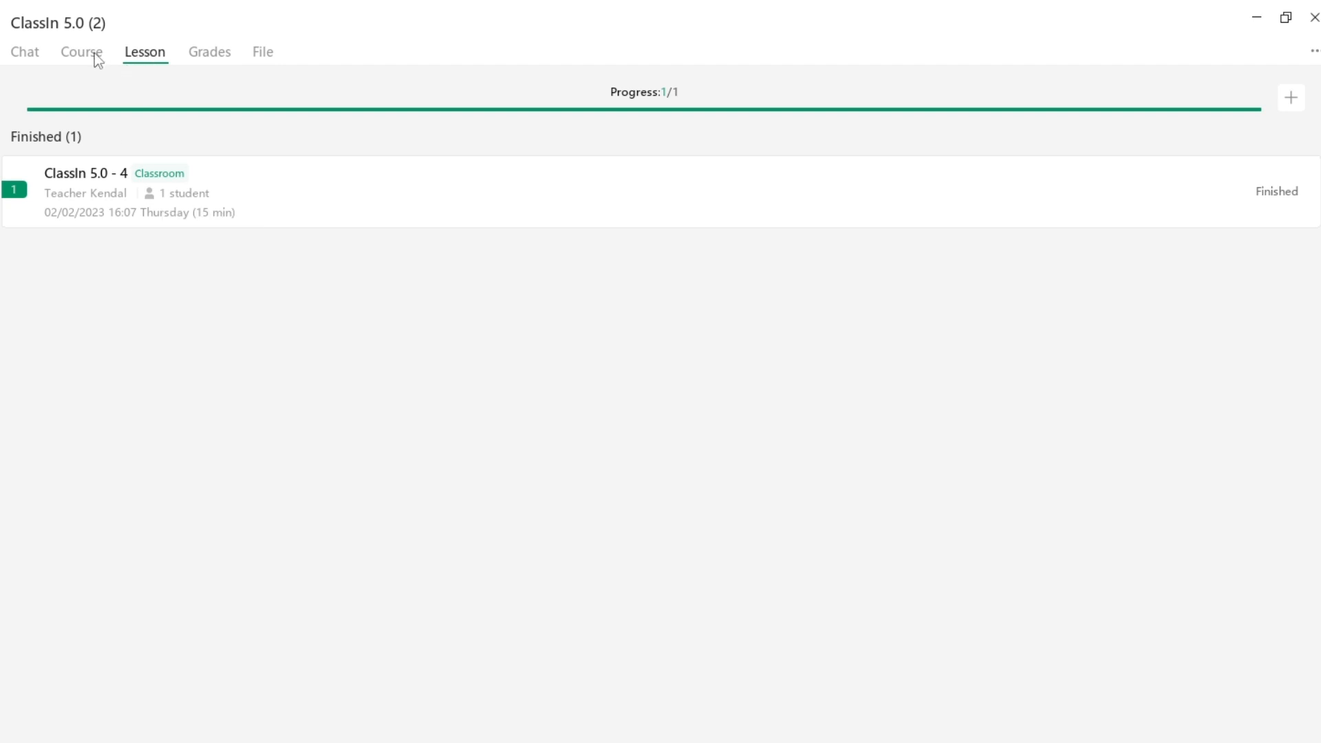
pyautogui.click(214, 59)
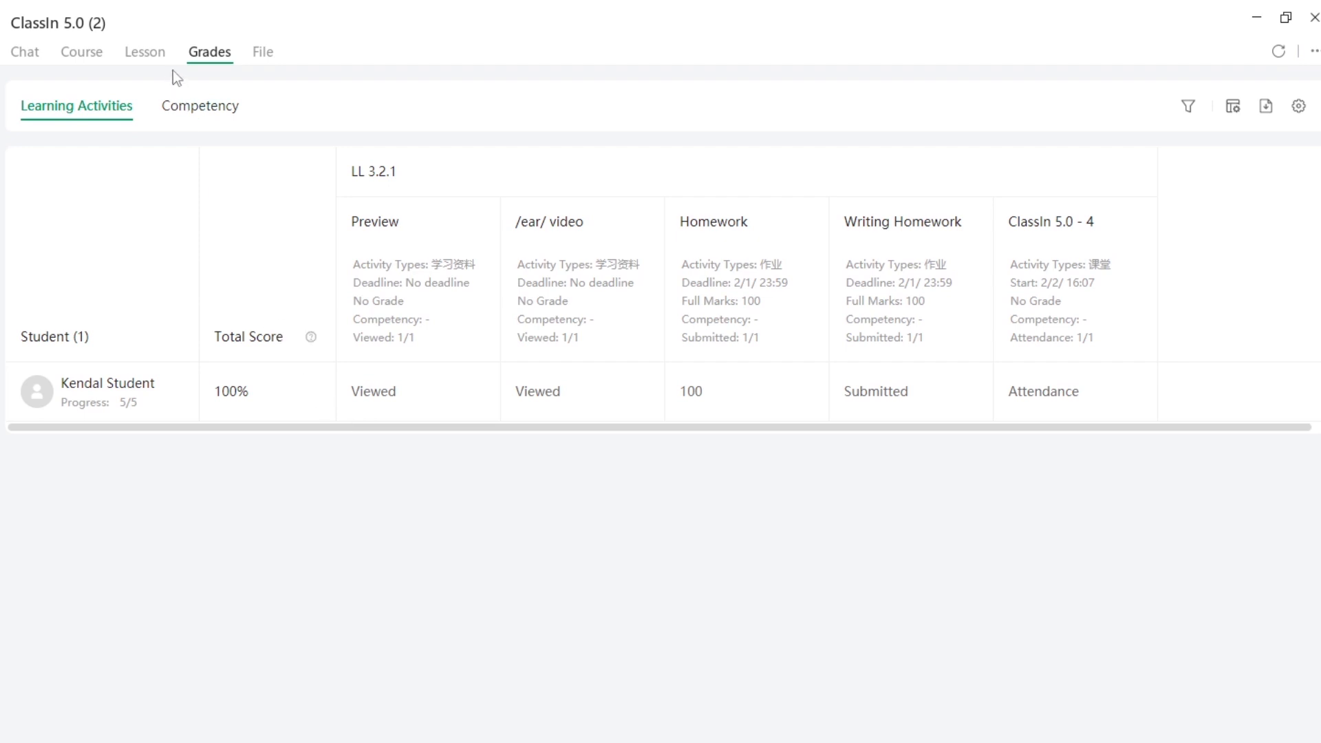
# Step: Review the course's content creation options and the learning activities inside unit LL 3.2.1
pyautogui.click(93, 60)
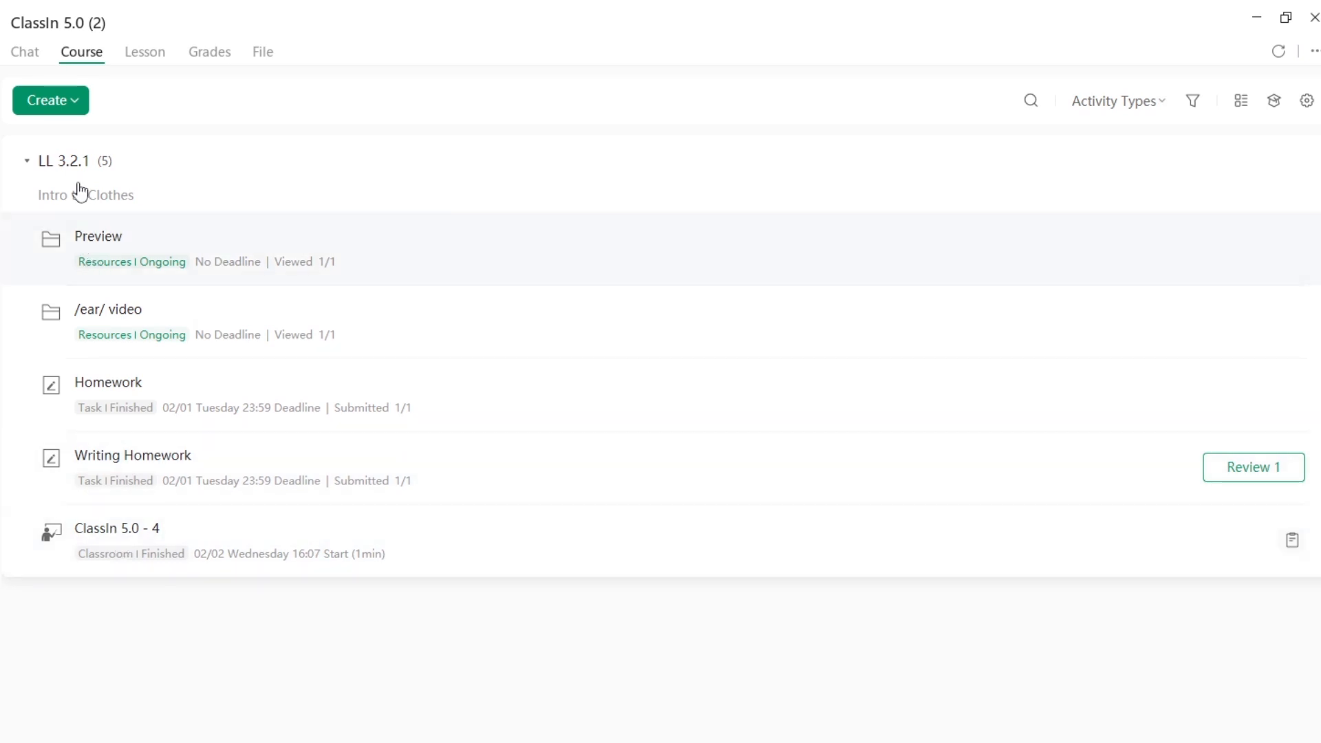
pyautogui.click(28, 162)
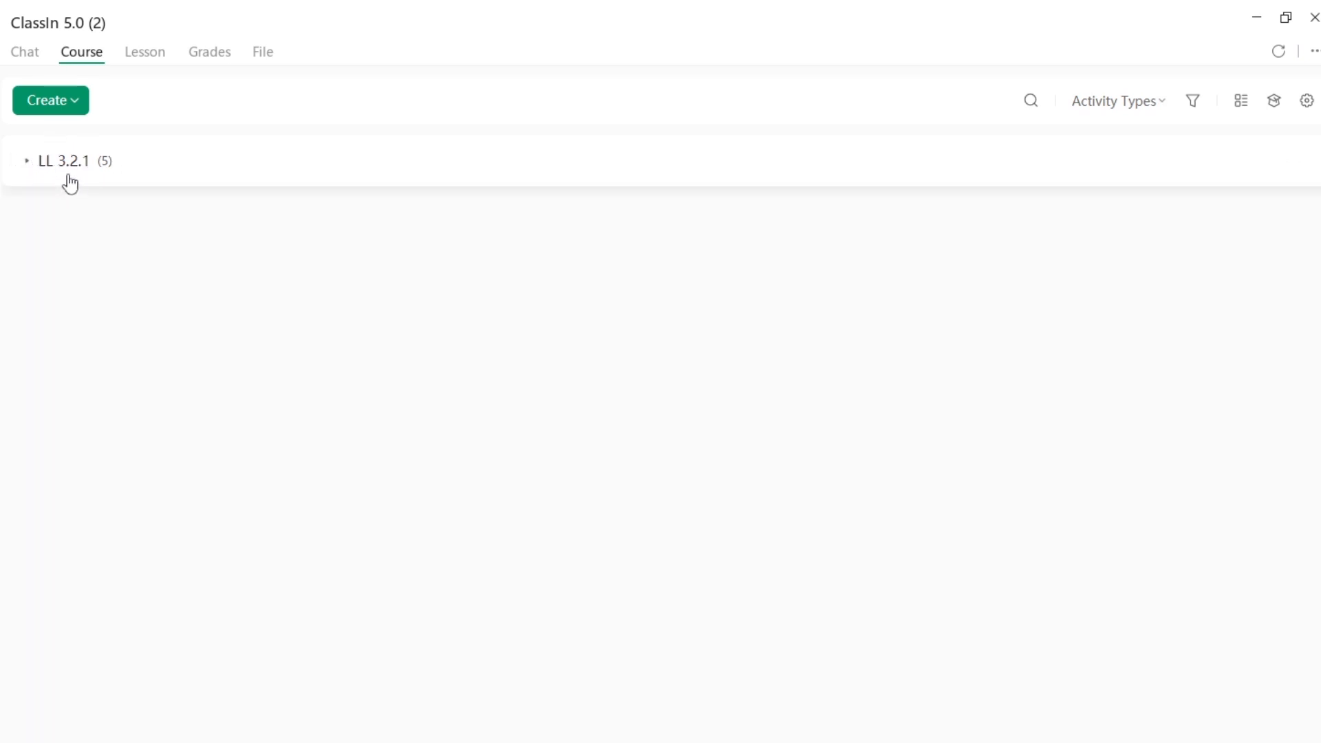
pyautogui.click(63, 103)
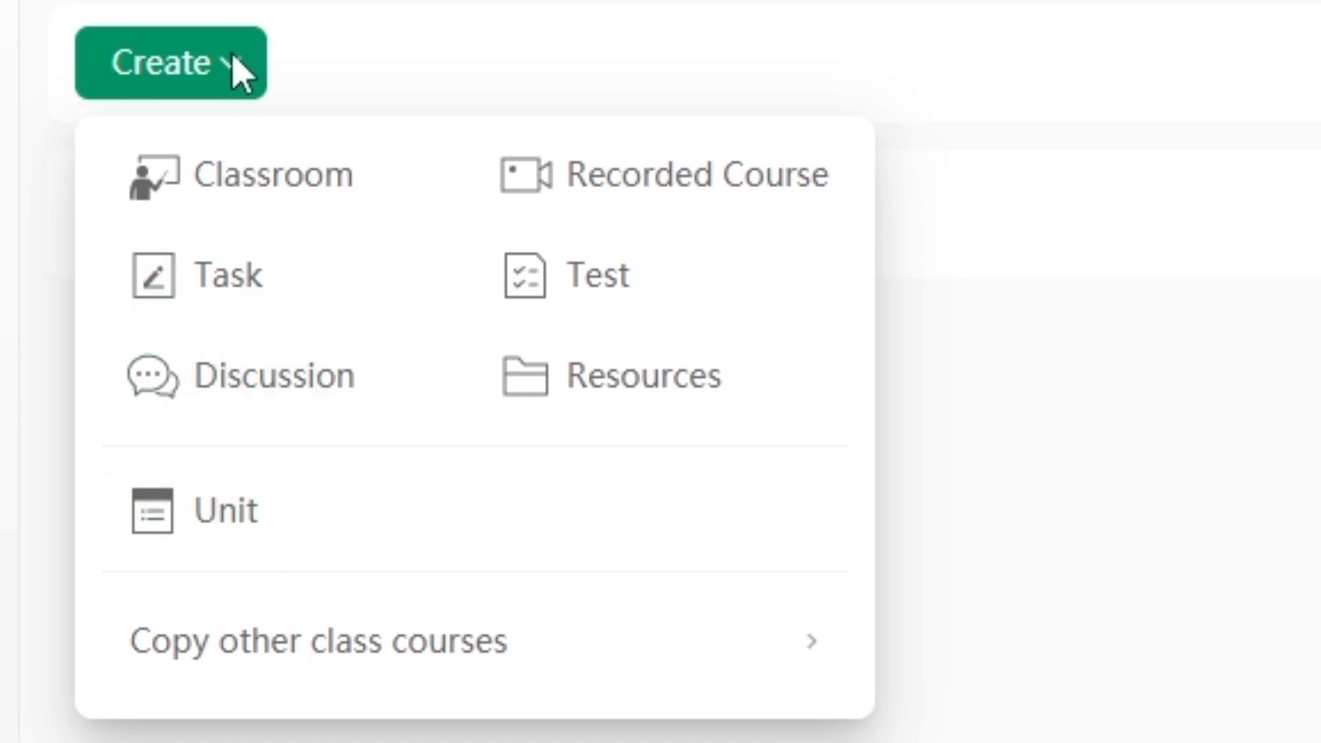
pyautogui.click(245, 64)
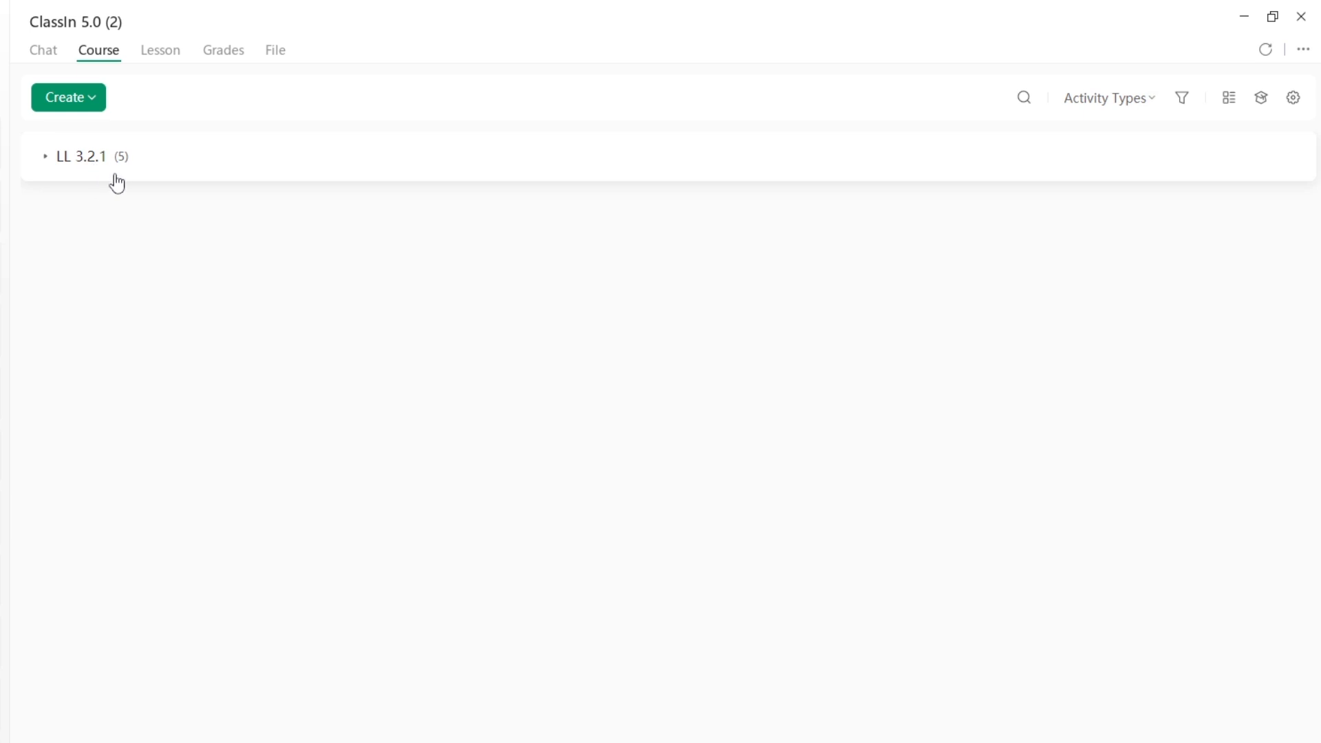
pyautogui.click(46, 157)
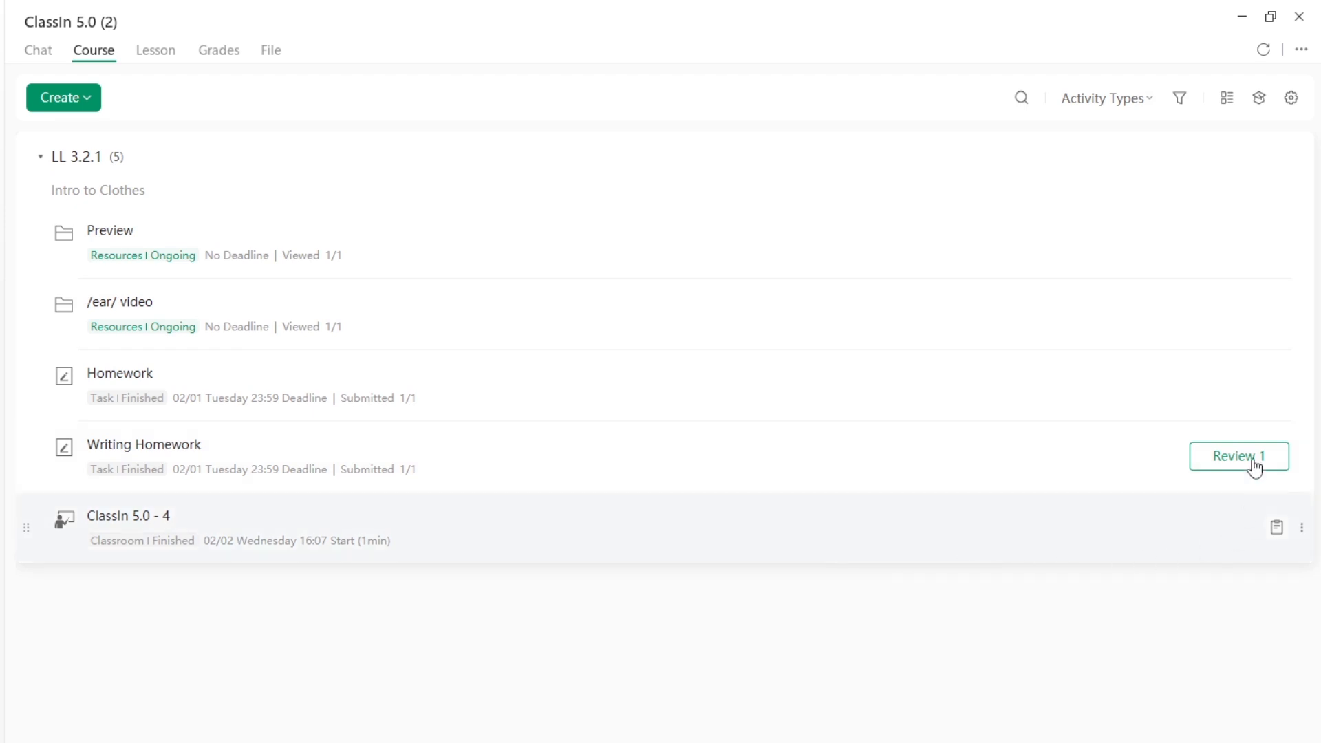
# Step: Compare the class's lesson list with the learning activities listed in the course
pyautogui.click(163, 55)
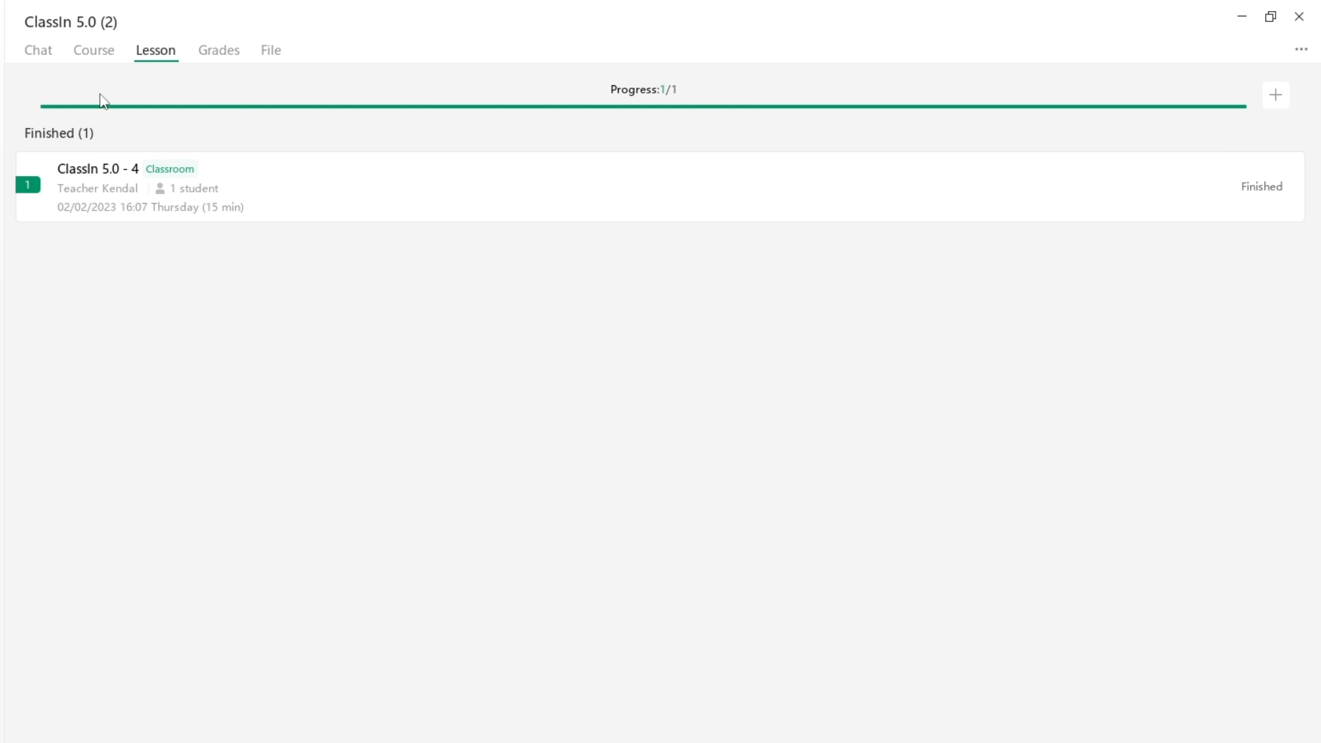
pyautogui.click(97, 55)
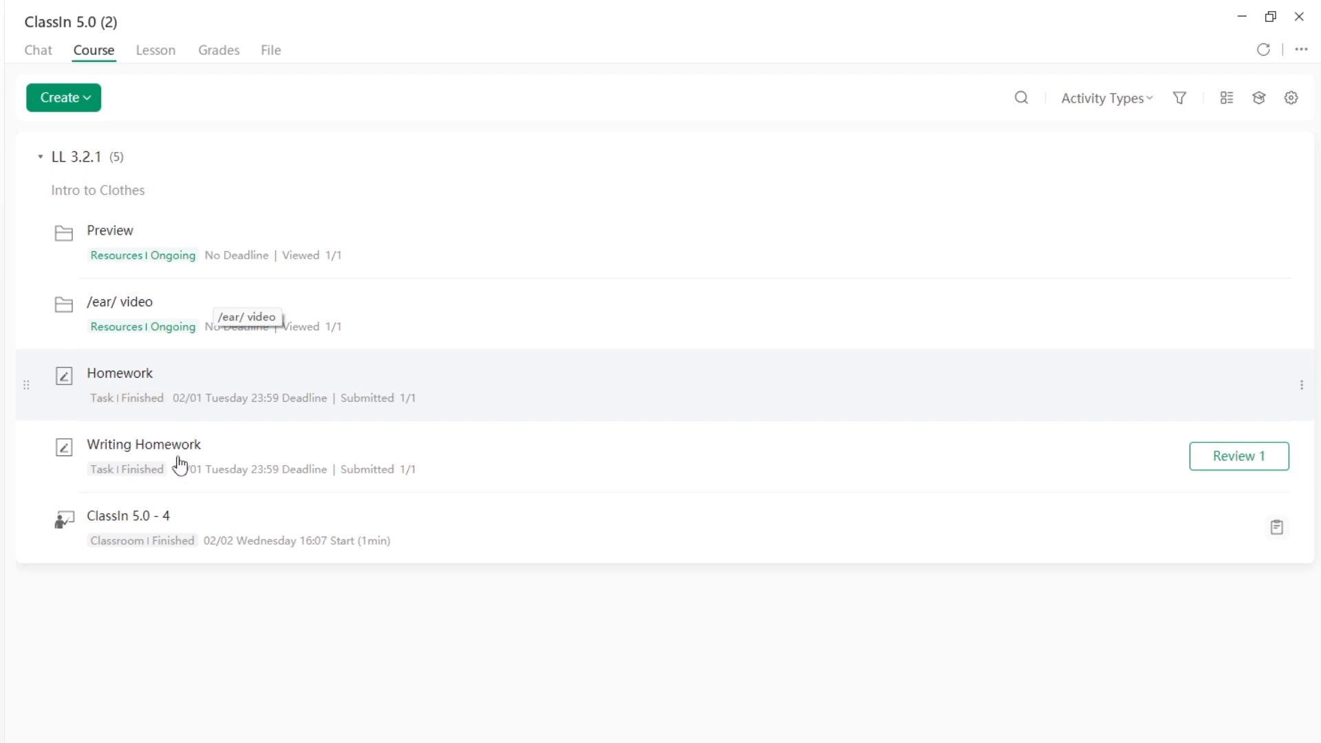
pyautogui.click(279, 311)
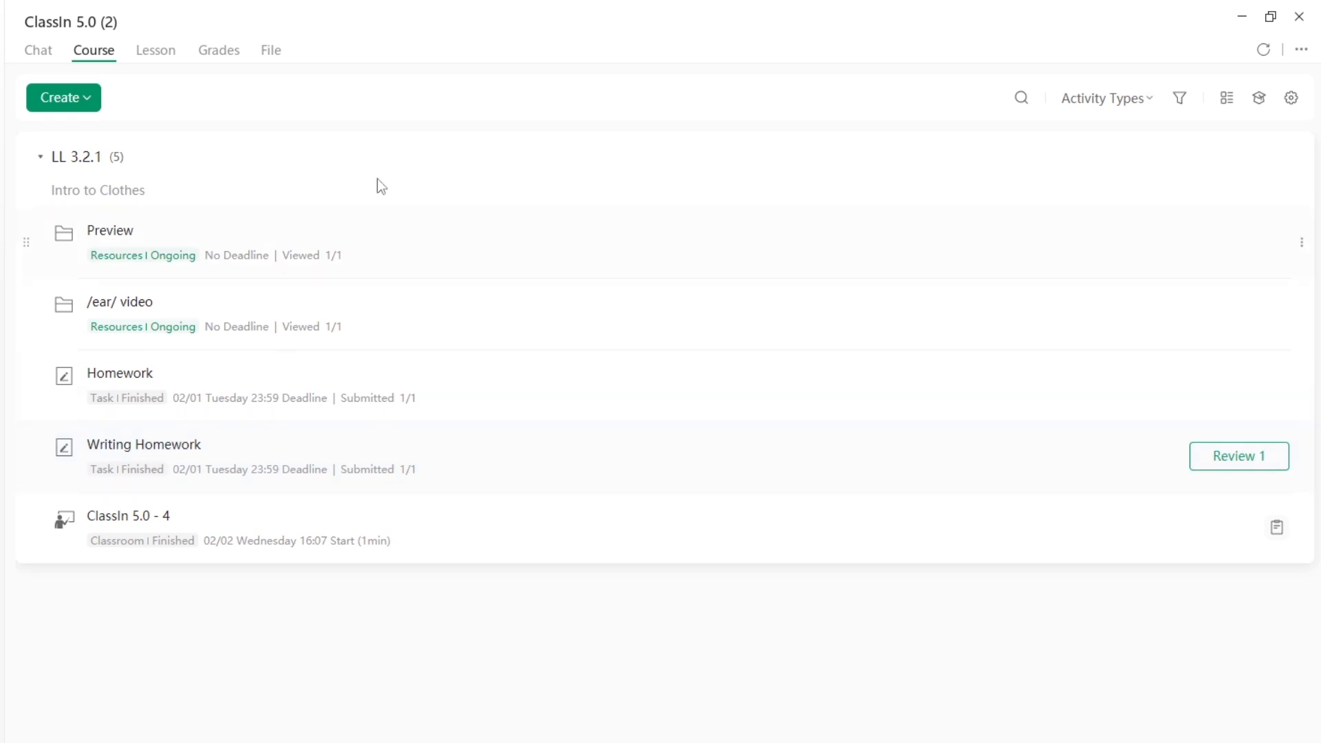
# Step: Check the student's progress on each learning activity of unit LL 3.2.1 and close the progress overview
pyautogui.click(1261, 104)
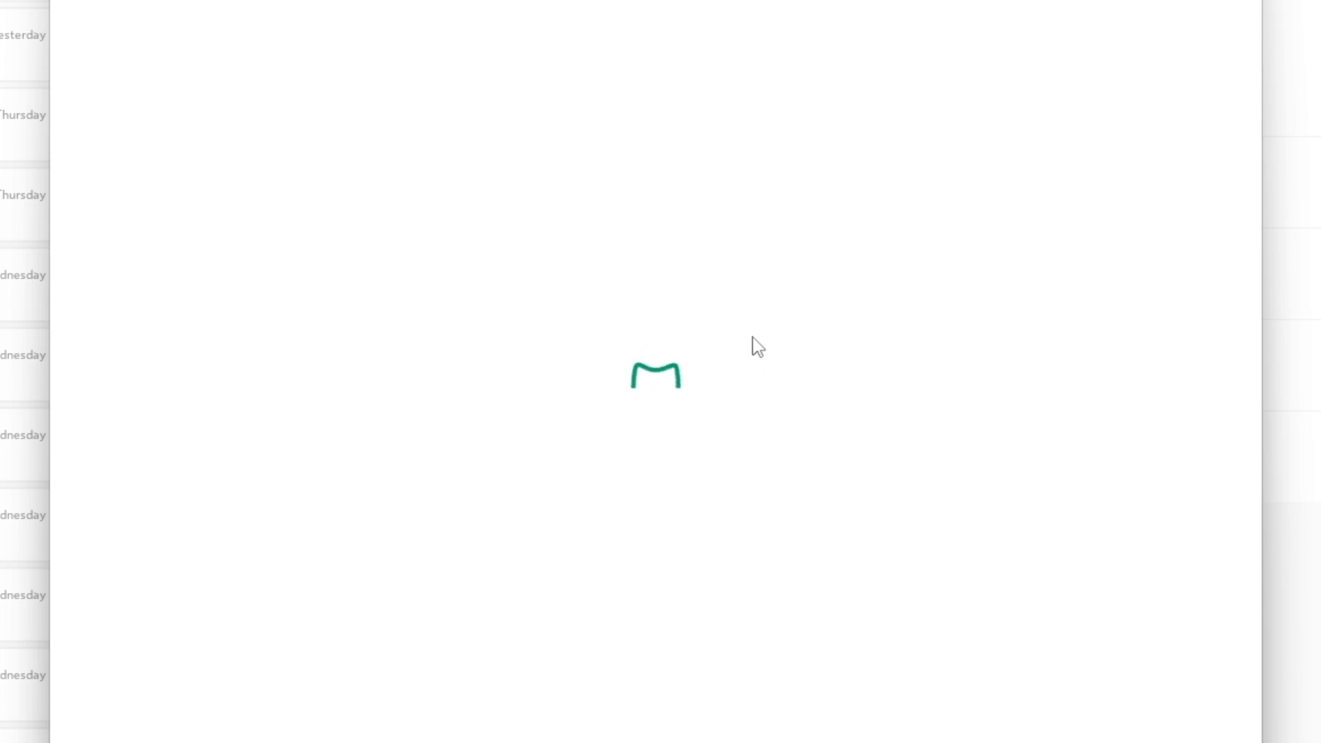
pyautogui.click(144, 124)
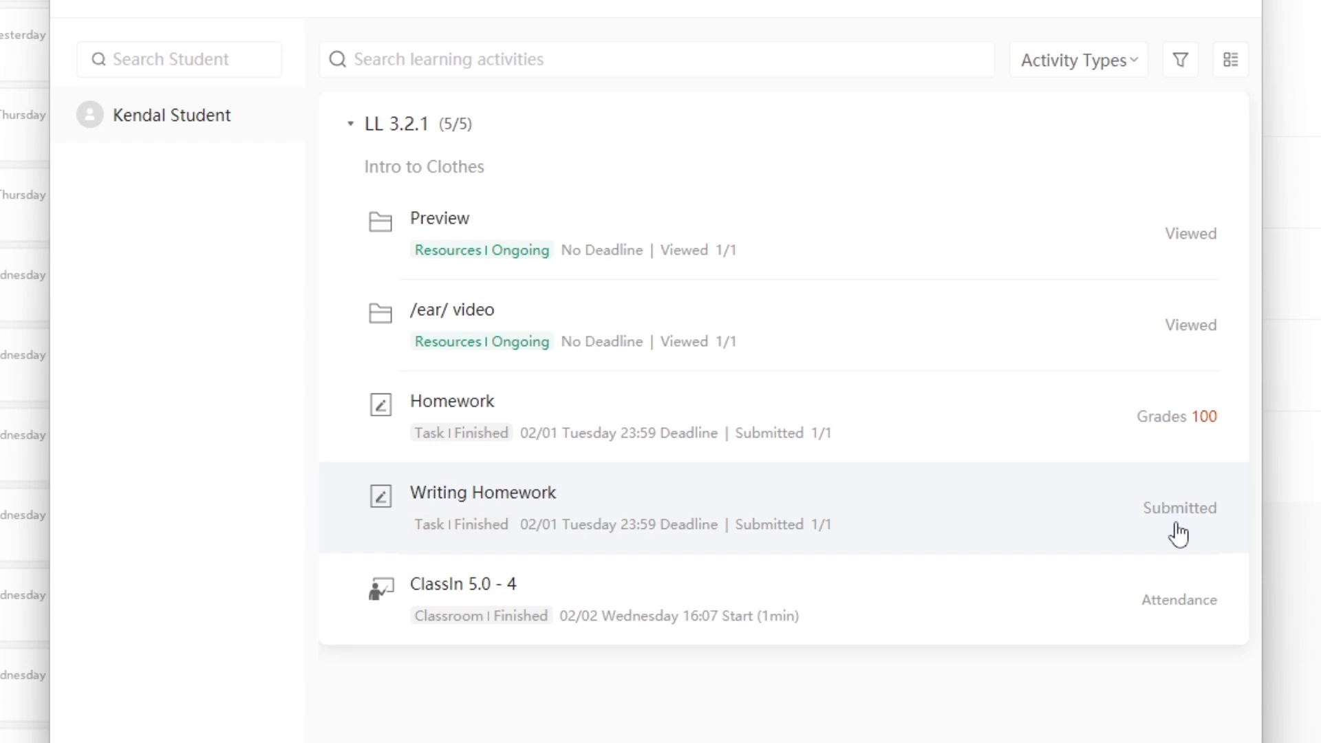
pyautogui.click(1223, 7)
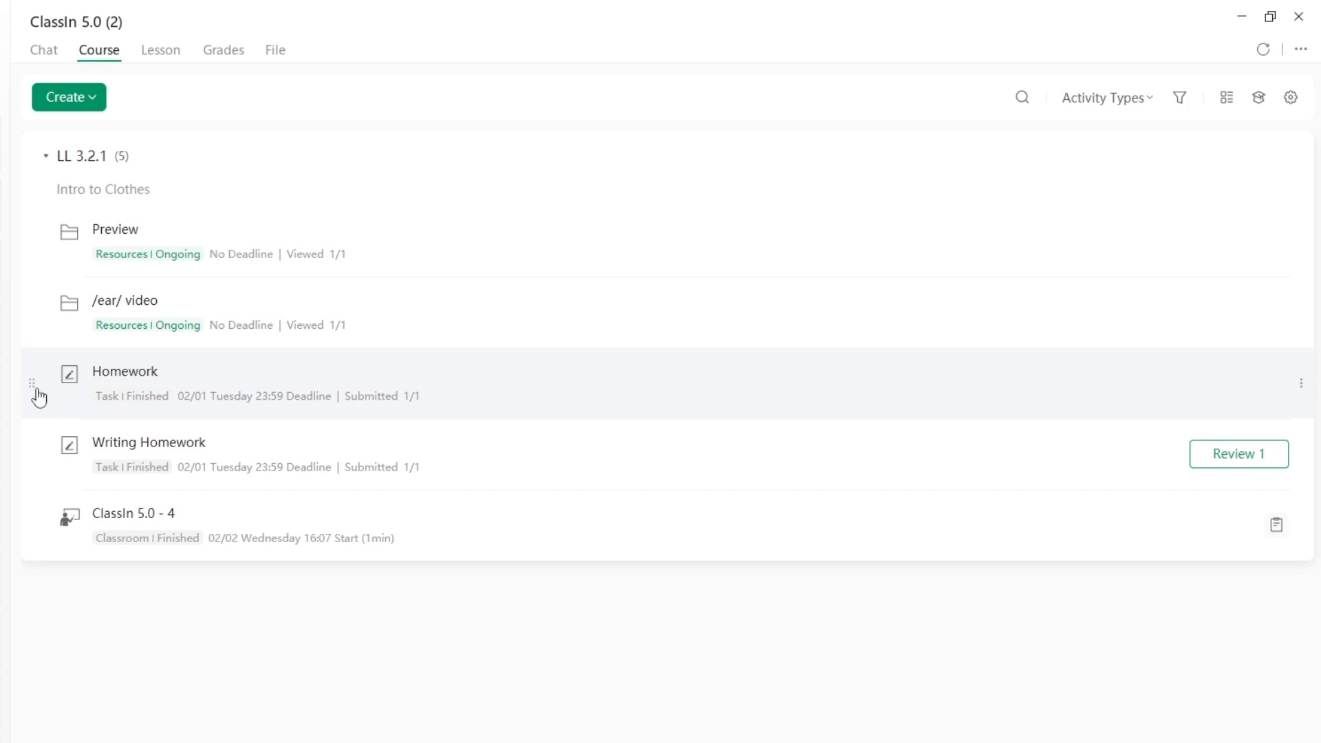
# Step: Move the Homework task to the first position in unit LL 3.2.1 and collapse the unit
pyautogui.moveTo(32, 385); pyautogui.dragTo(39, 229)
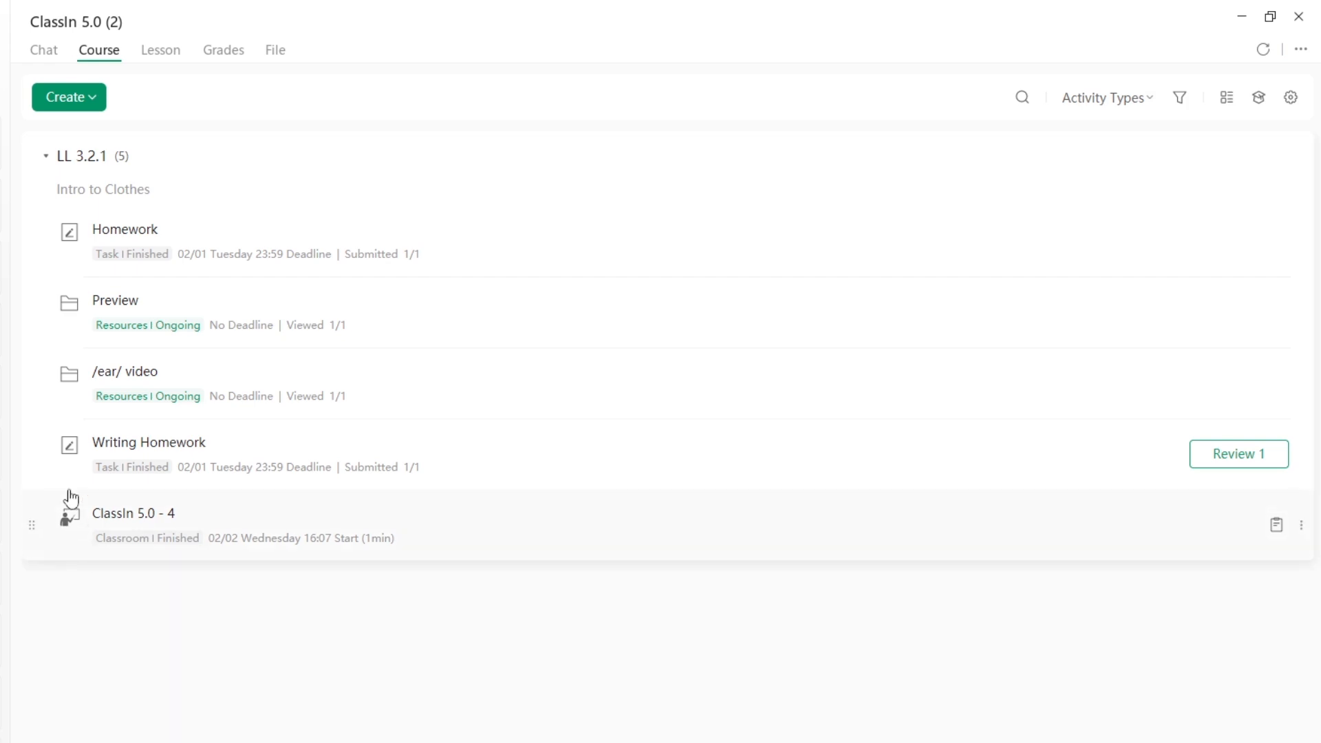
pyautogui.click(46, 158)
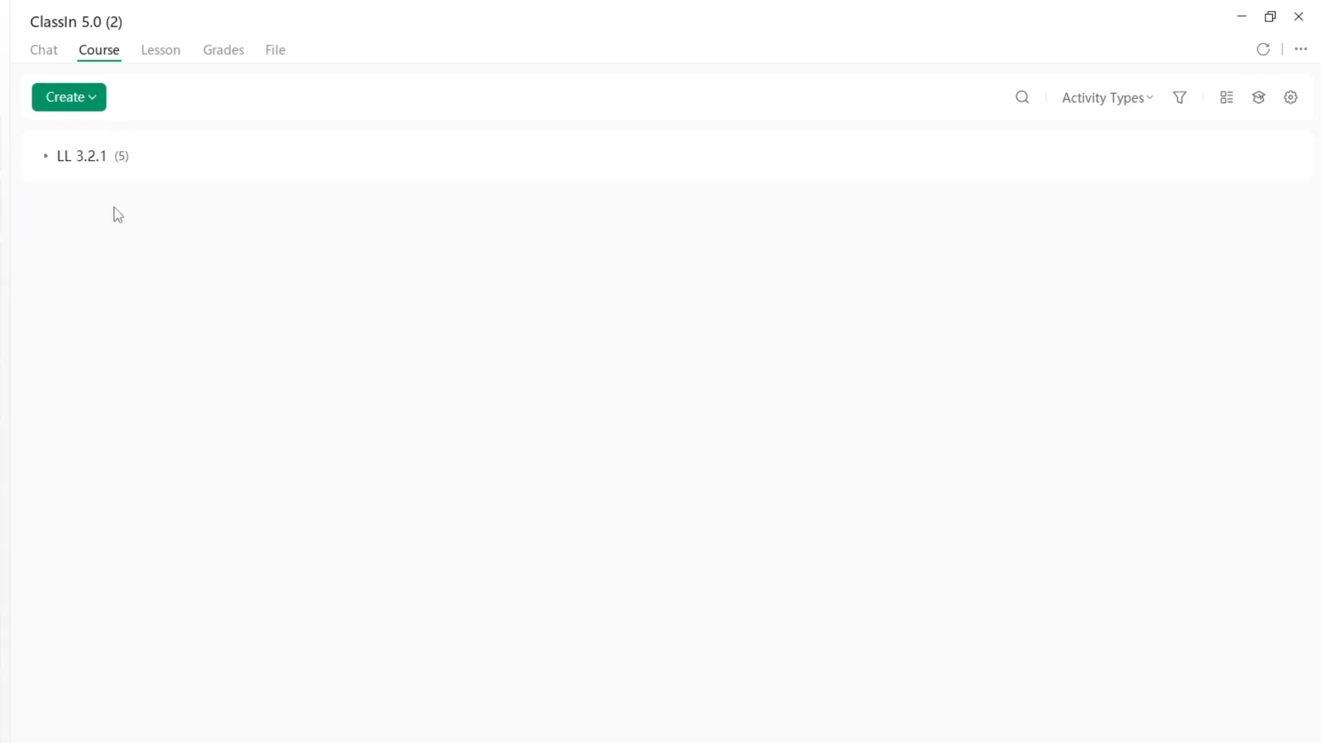
# Step: Post a new unit named "LL 3.2.2" with the description "Winter Clothes" and move it above unit LL 3.2.1
pyautogui.click(89, 99)
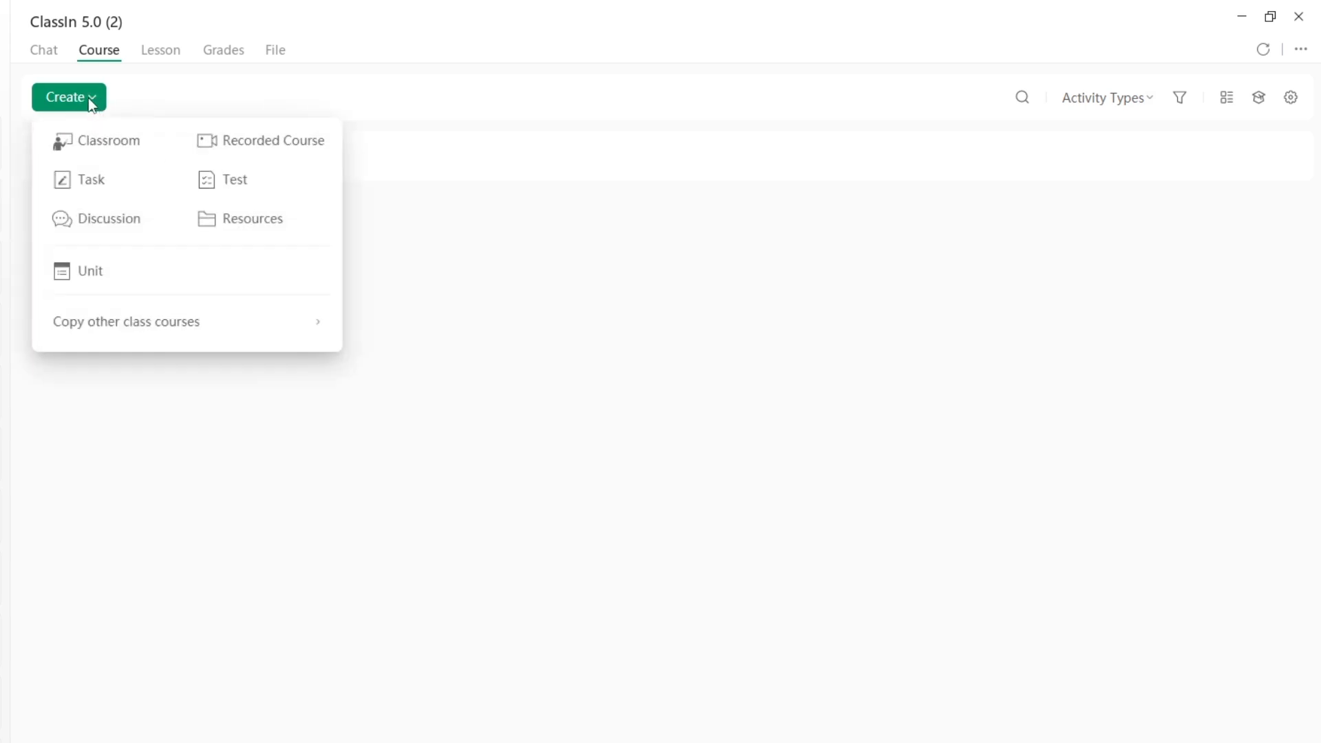
pyautogui.click(81, 283)
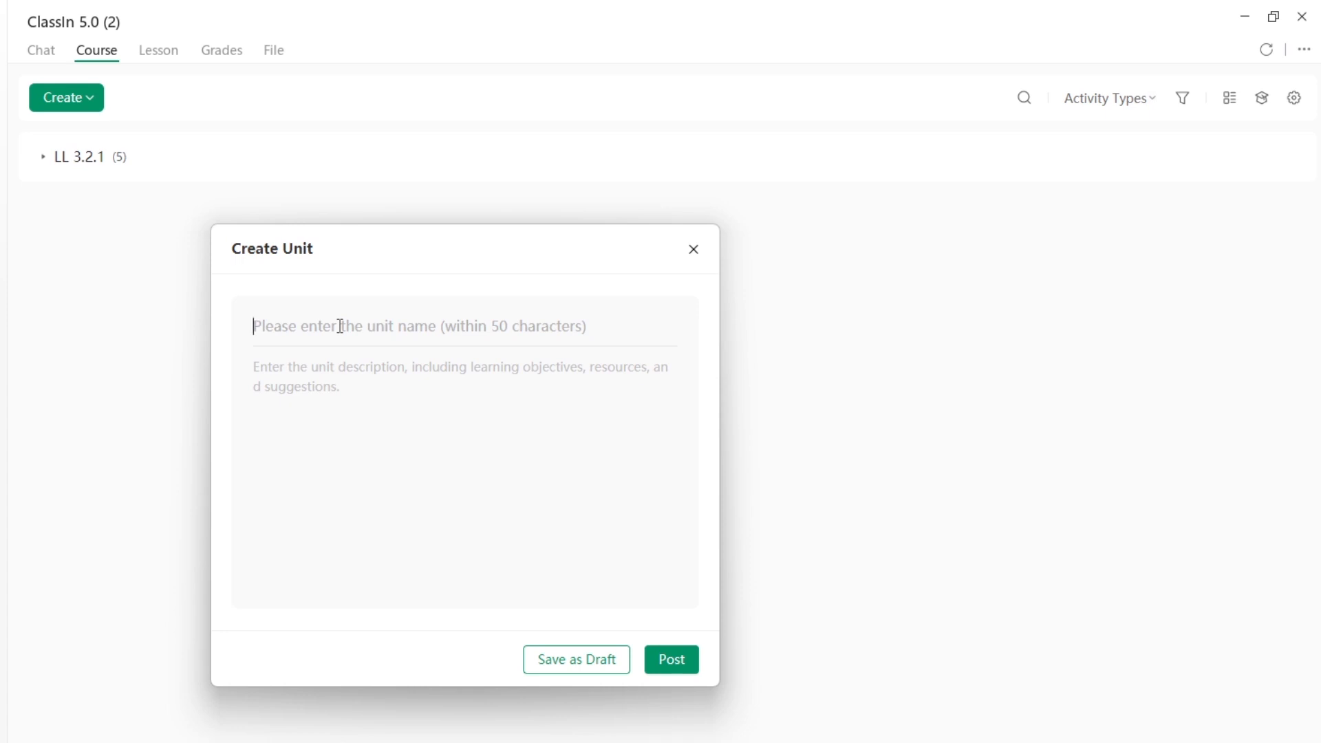
pyautogui.write('LL ')
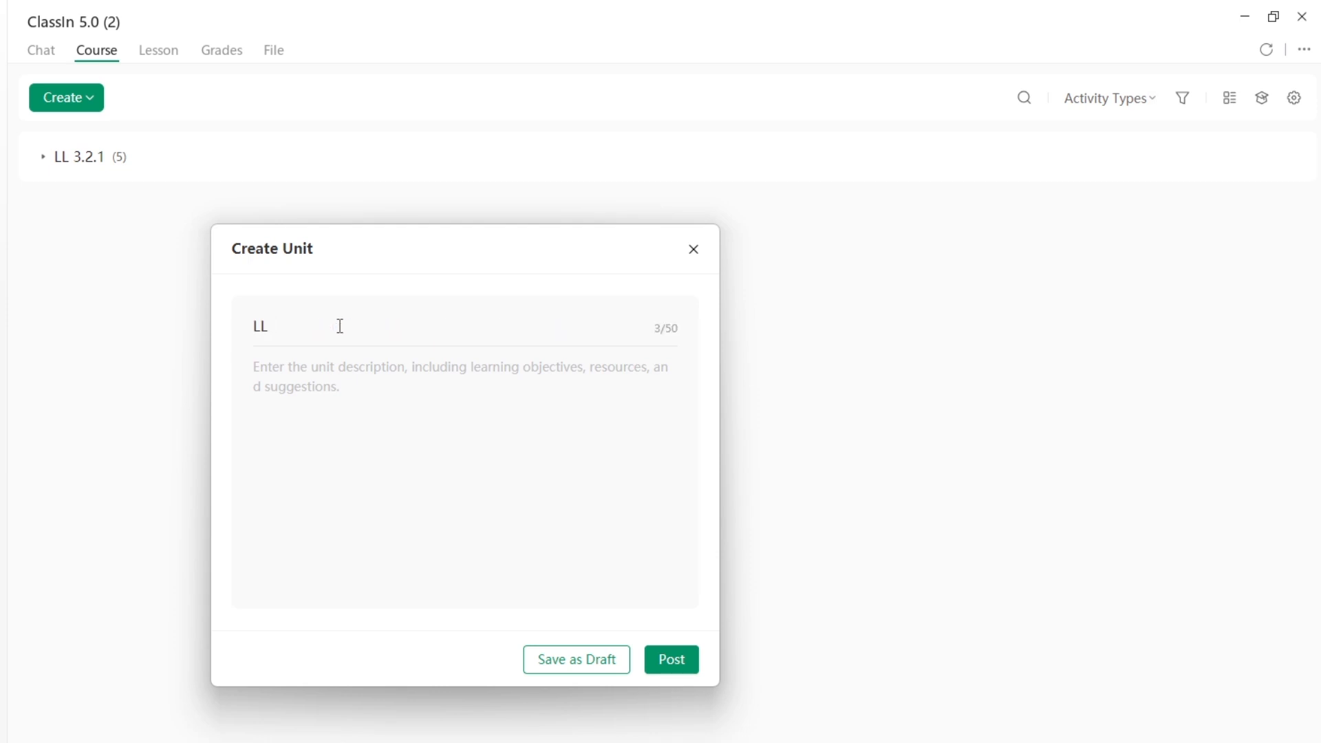
pyautogui.write('3.2.2')
pyautogui.write('Winter ')
pyautogui.write('Clothes')
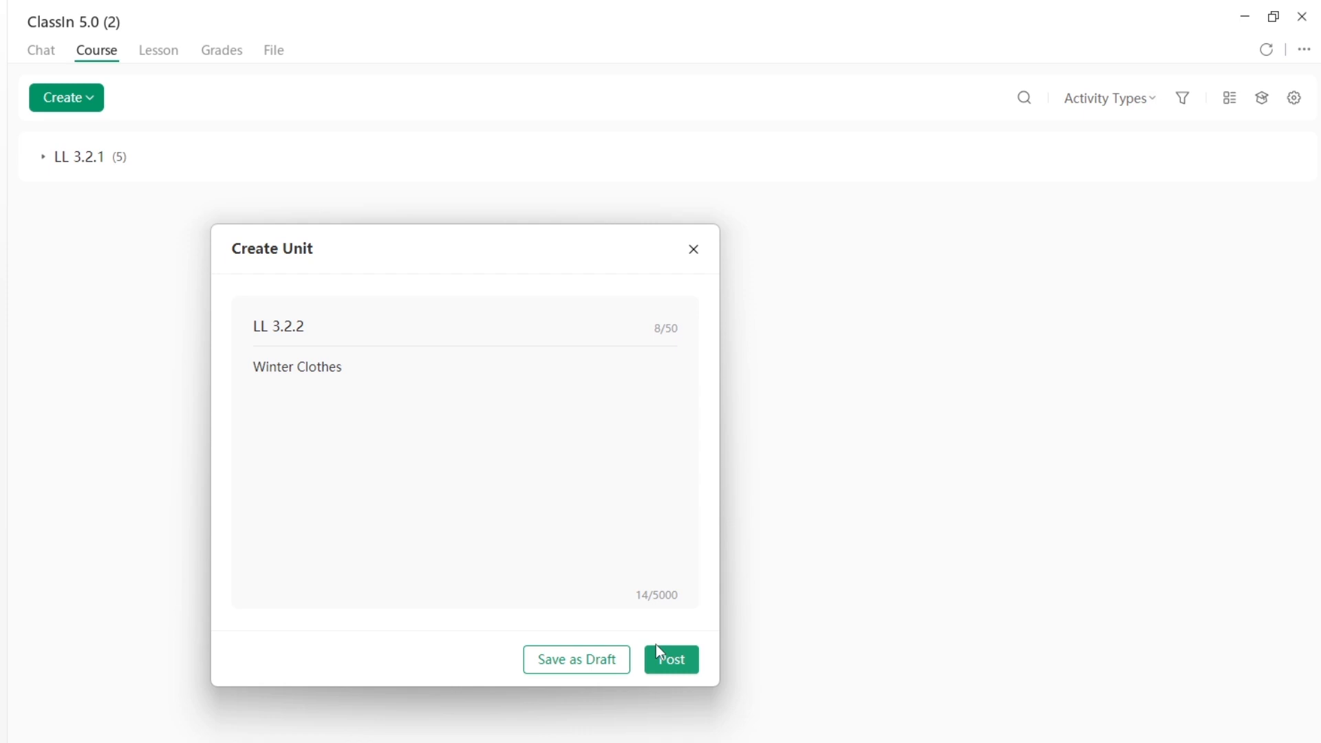
pyautogui.click(676, 661)
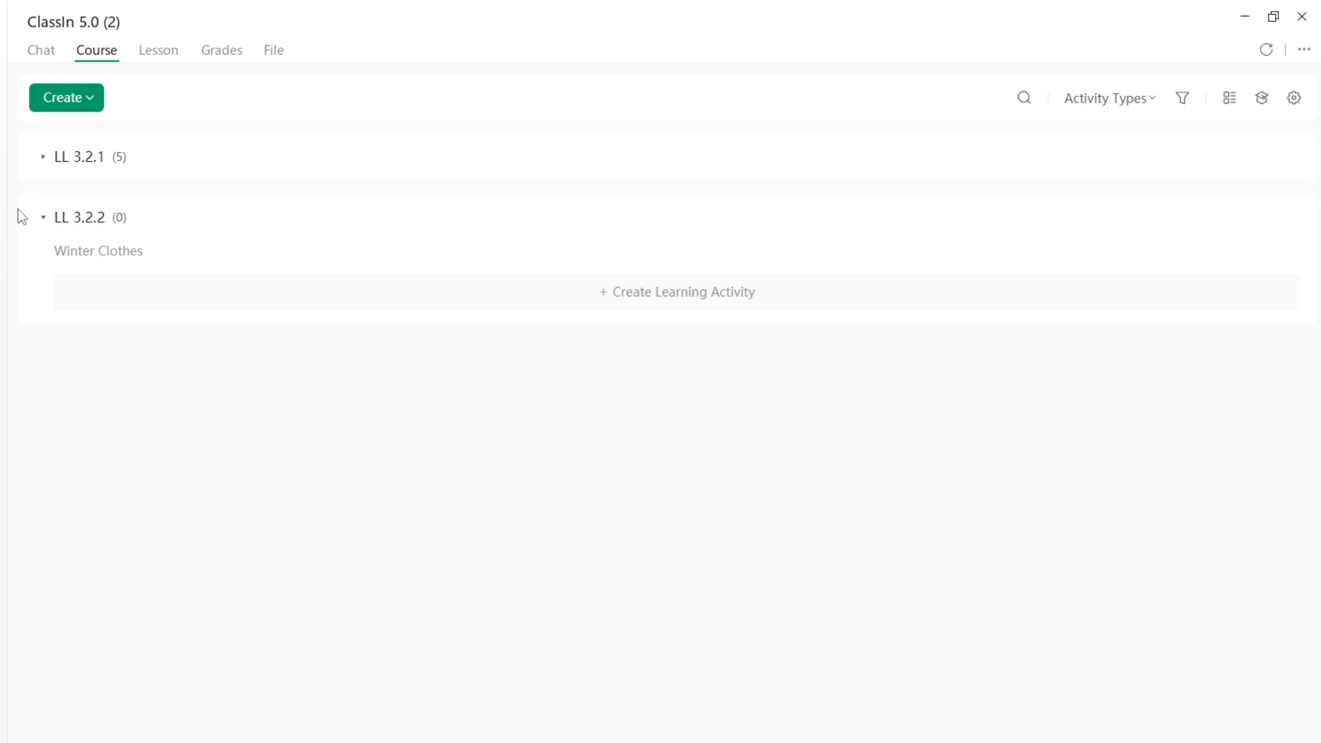
pyautogui.moveTo(33, 227); pyautogui.dragTo(28, 158)
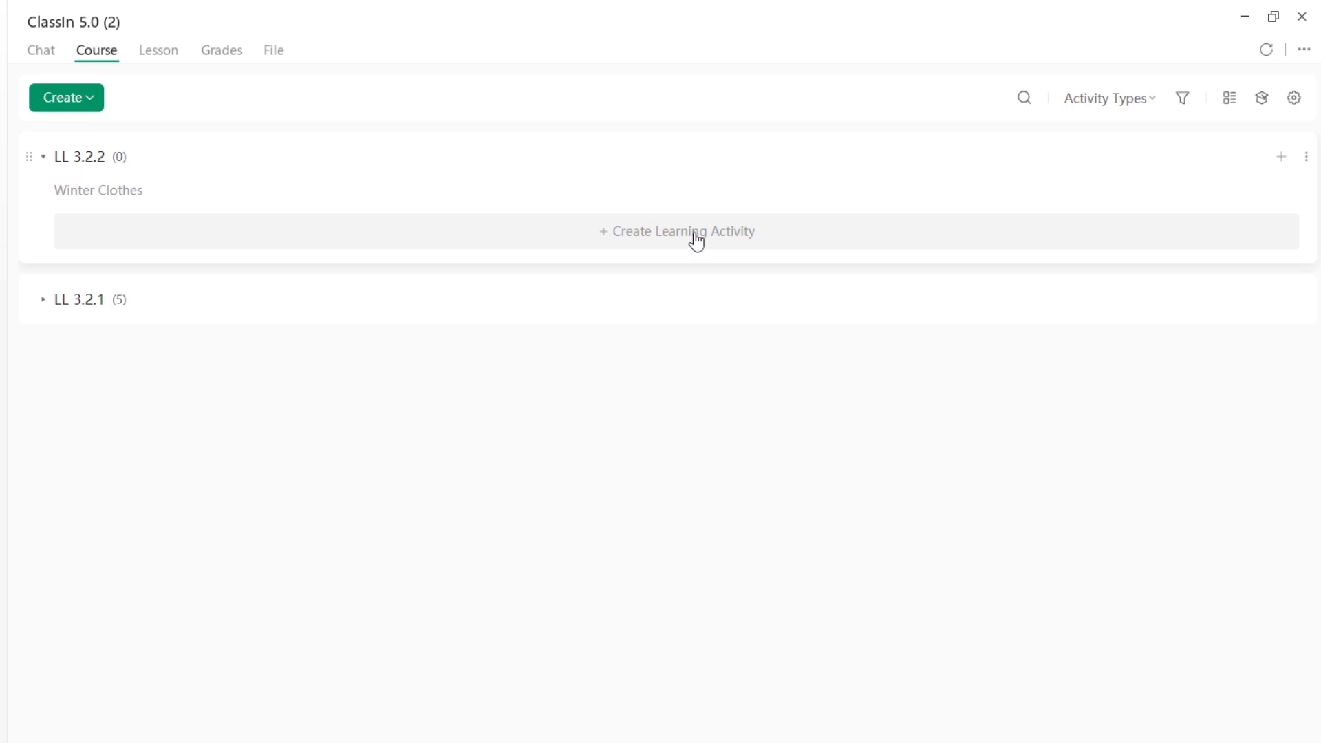
# Step: Start a classroom lesson in unit LL 3.2.2 and examine its general, class mode and recording settings
pyautogui.click(651, 235)
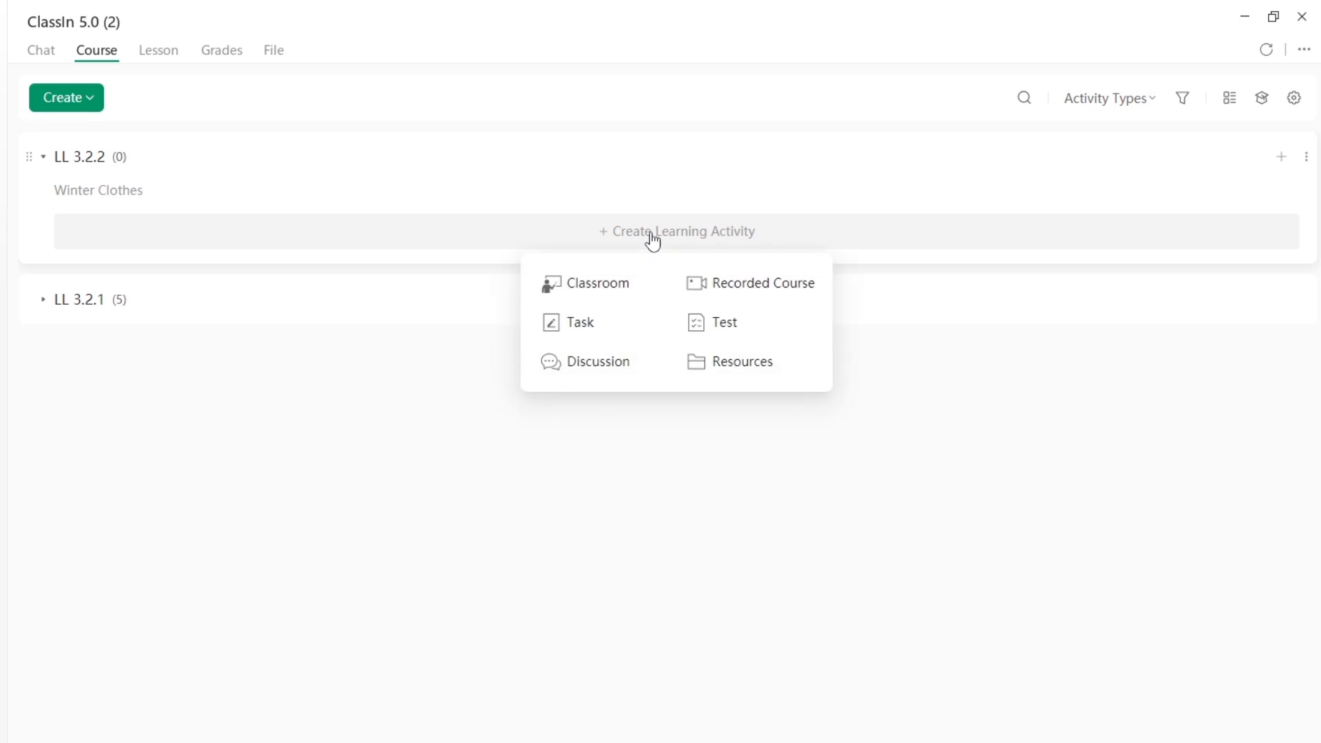
pyautogui.click(608, 296)
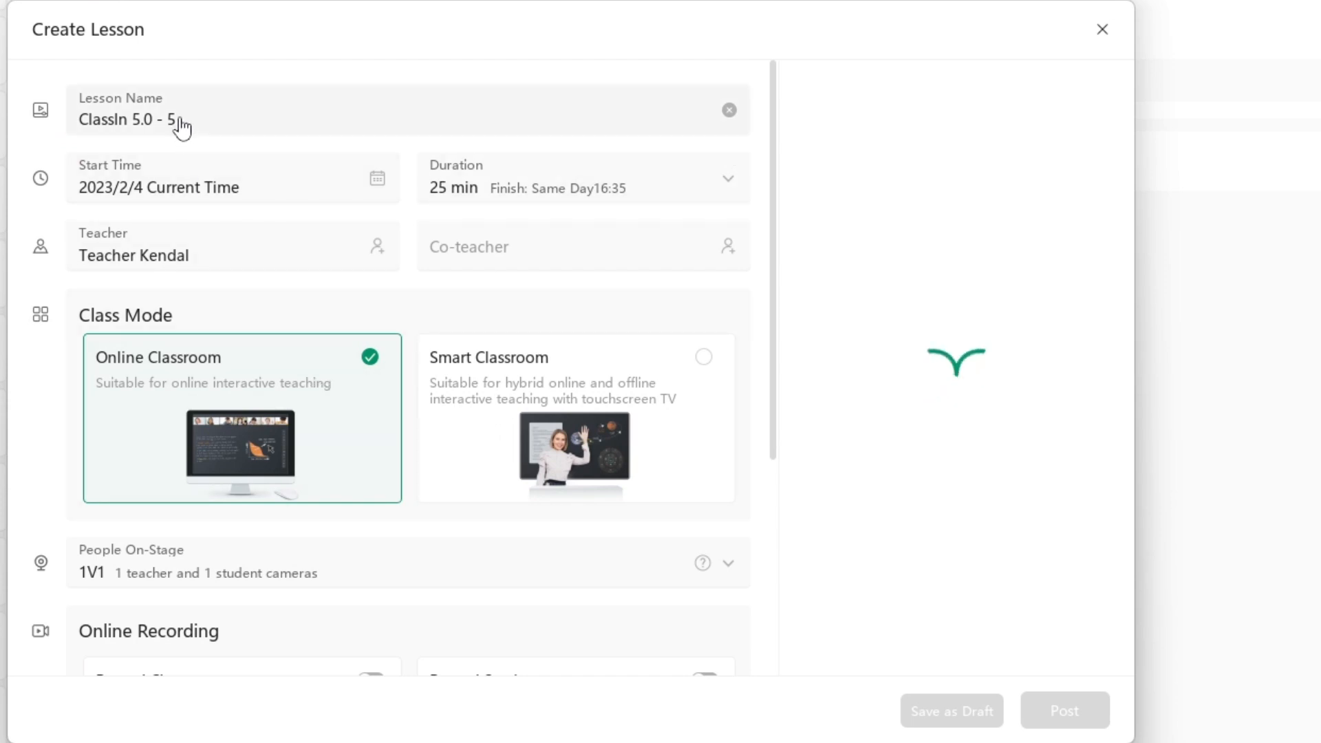
pyautogui.click(132, 124)
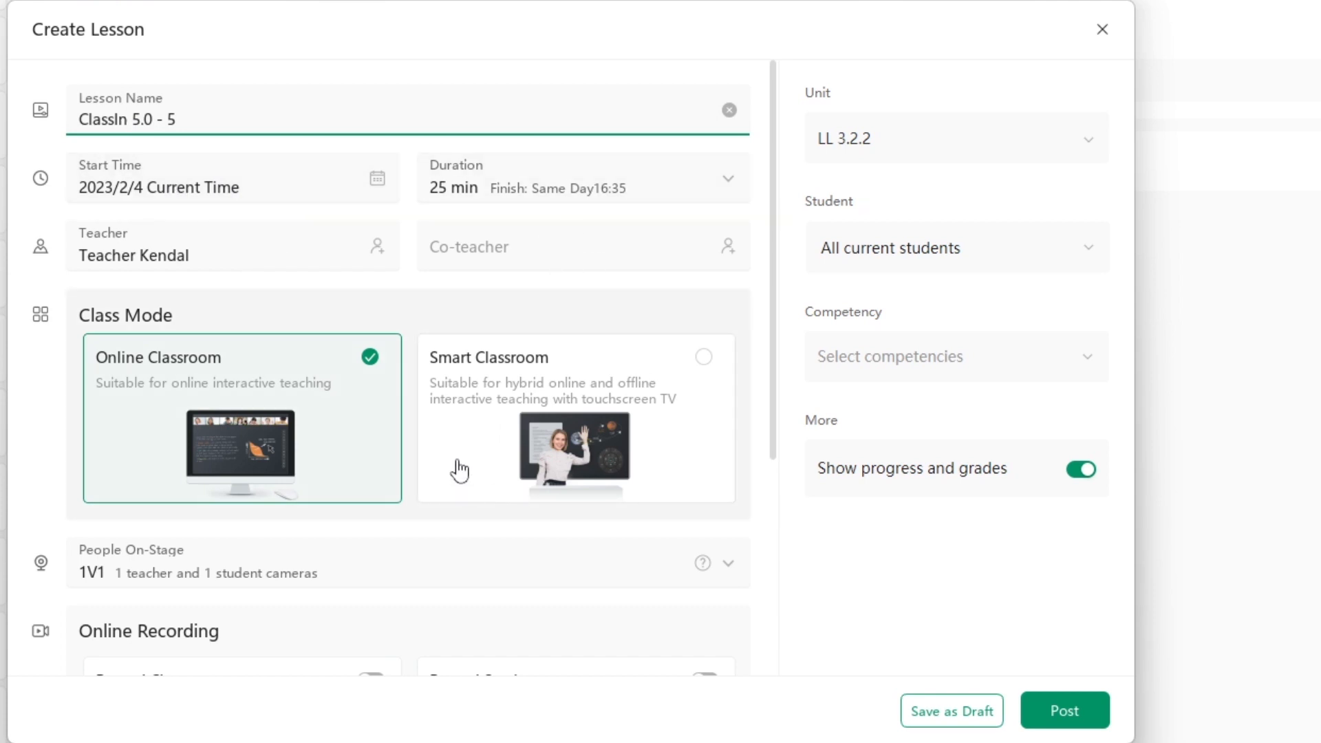
pyautogui.scroll(-2, 475, 395)
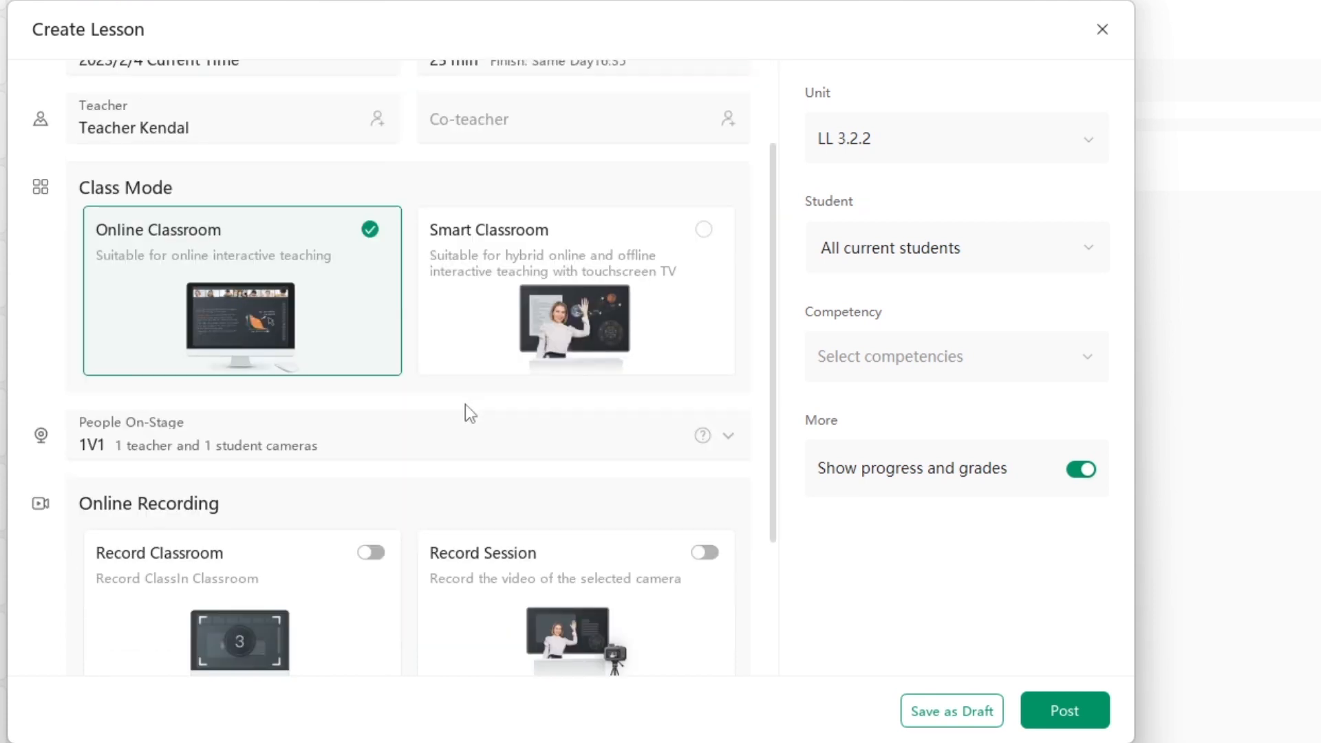
pyautogui.scroll(-3, 465, 403)
pyautogui.scroll(5, 457, 427)
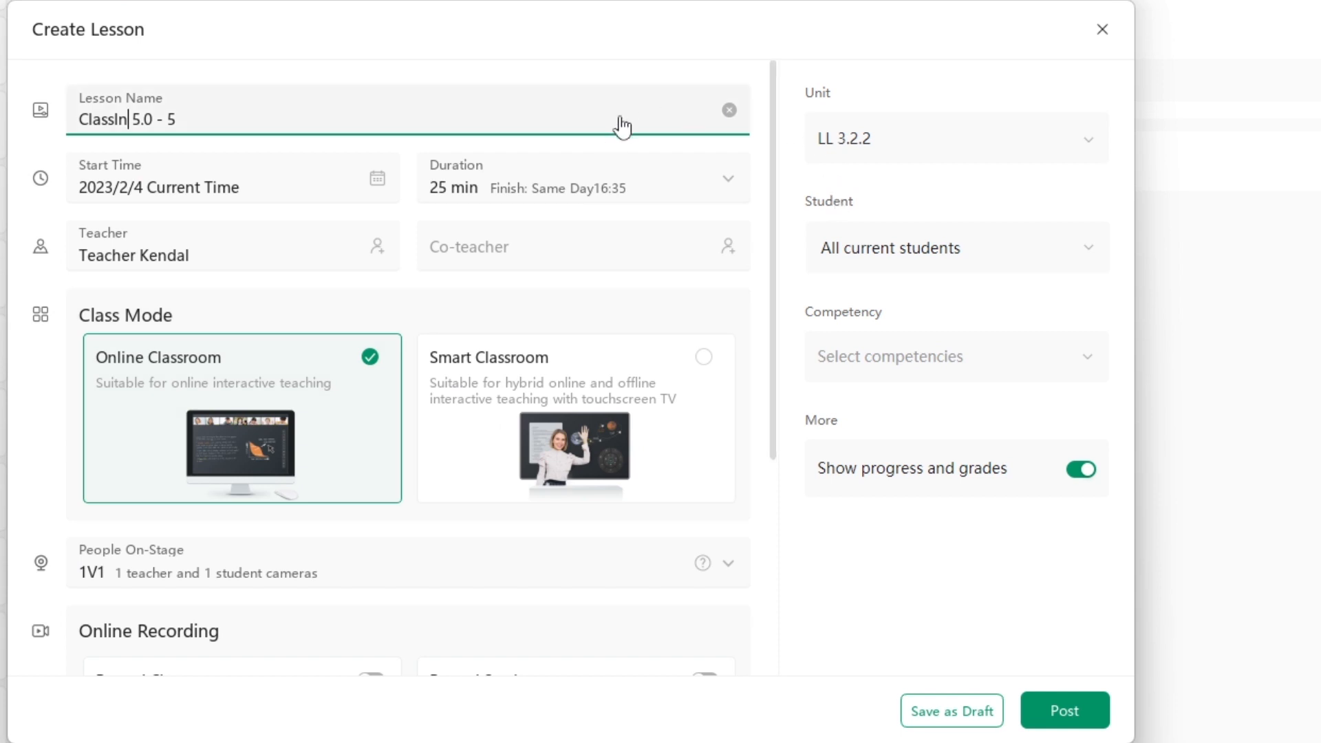
# Step: Examine the lesson's unit and competency choices, keeping unit LL 3.2.2, and close the lesson form without posting
pyautogui.click(886, 148)
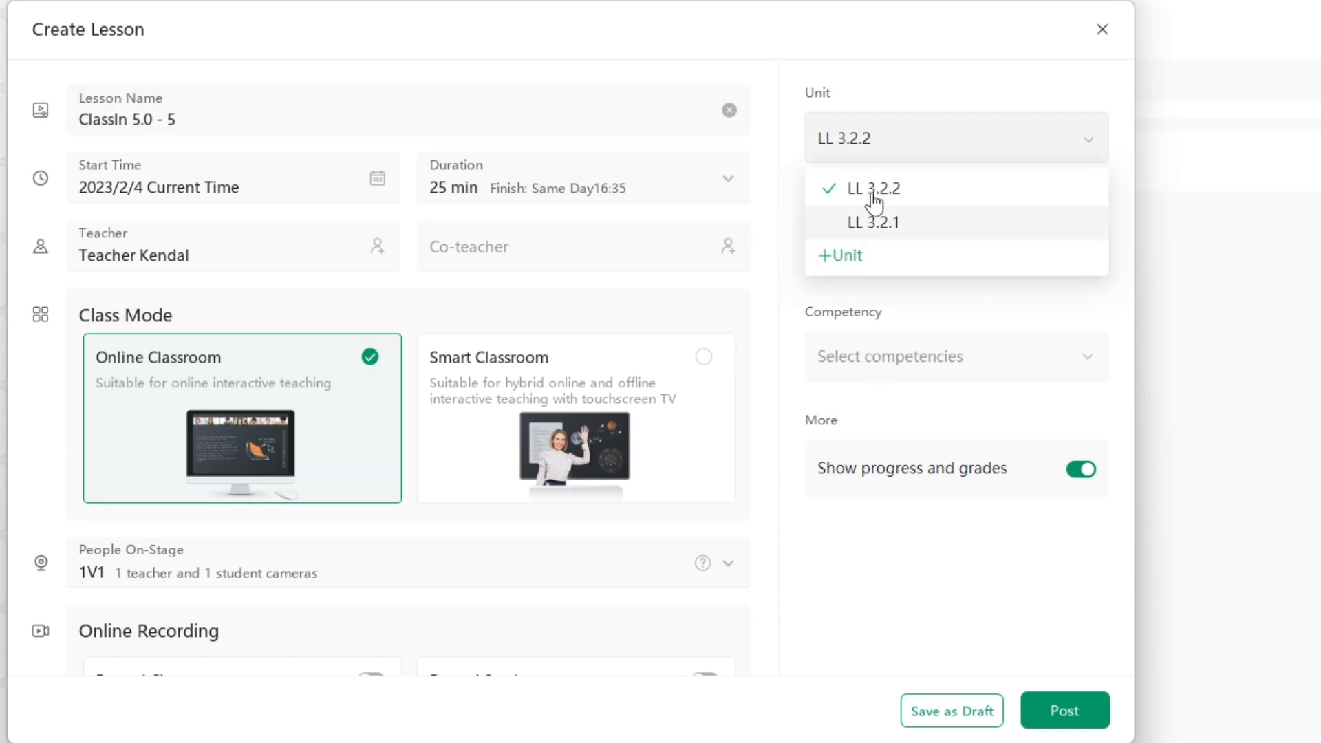
pyautogui.click(874, 188)
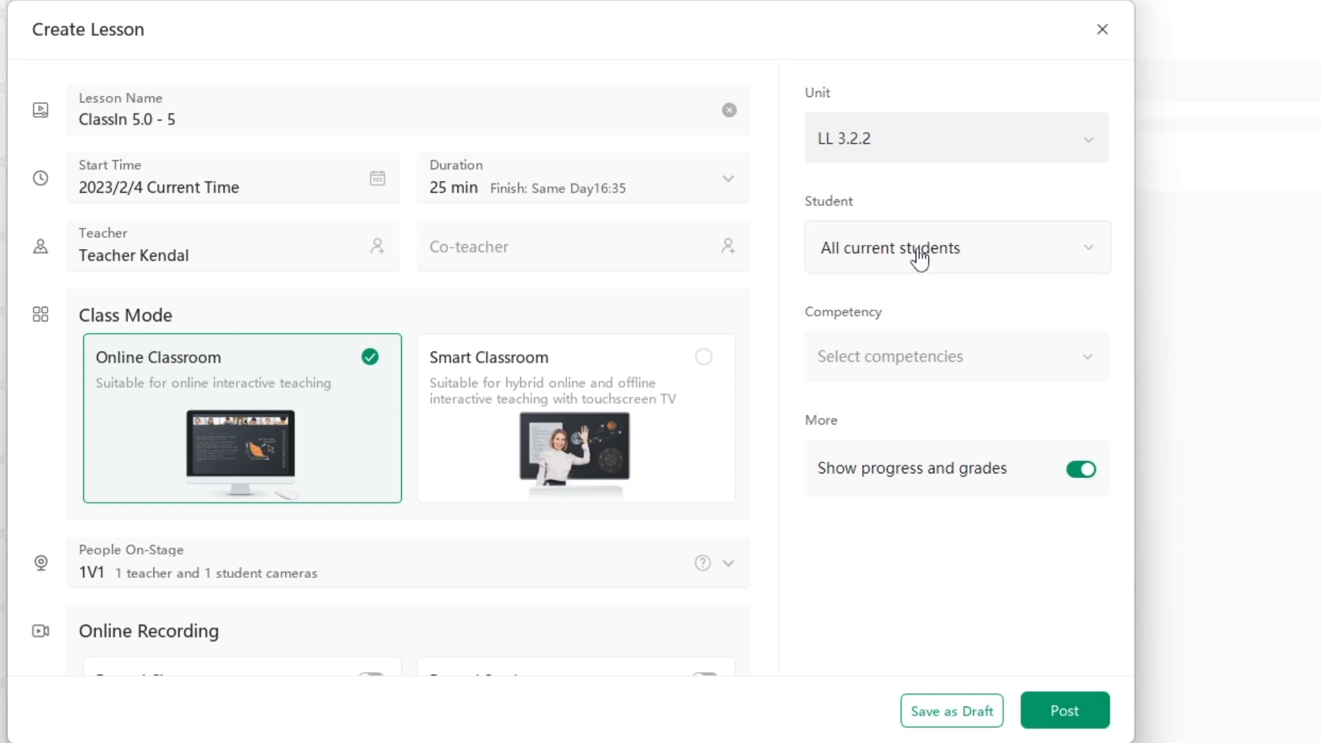
pyautogui.click(997, 364)
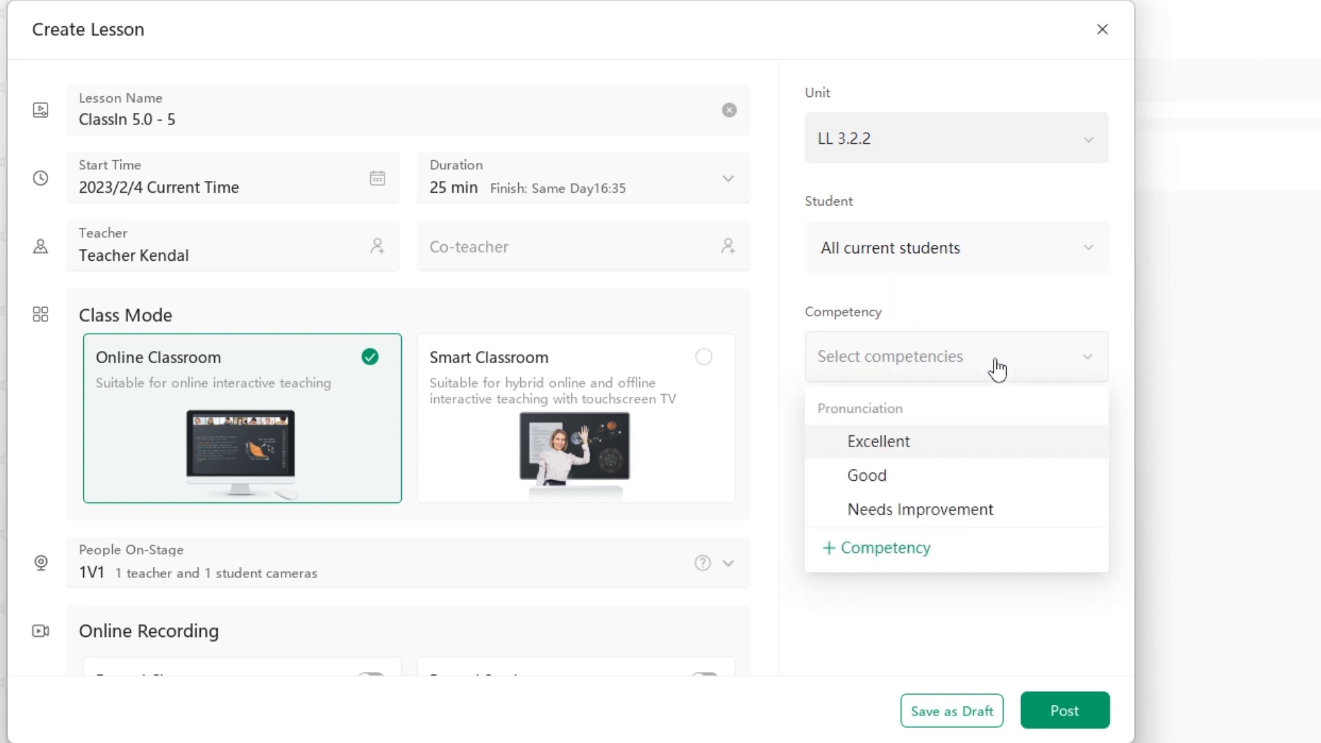
pyautogui.click(985, 366)
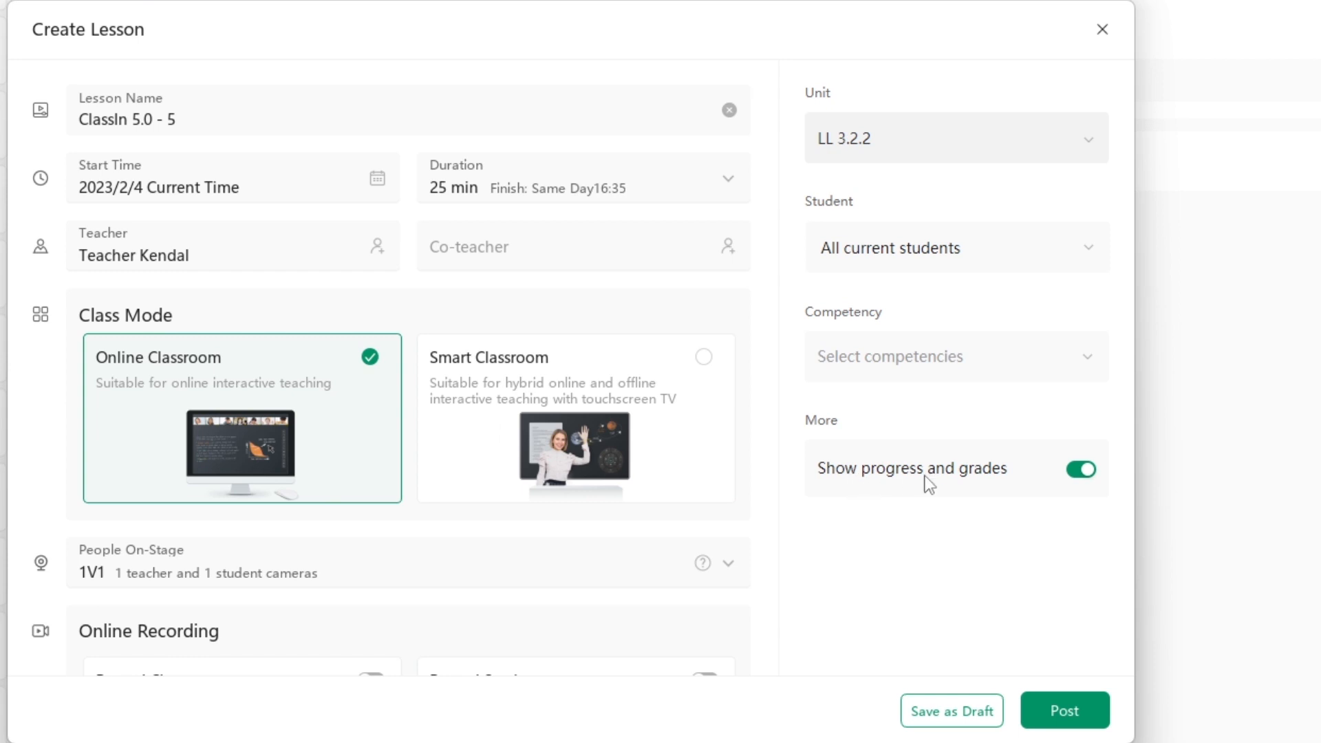
pyautogui.click(1101, 30)
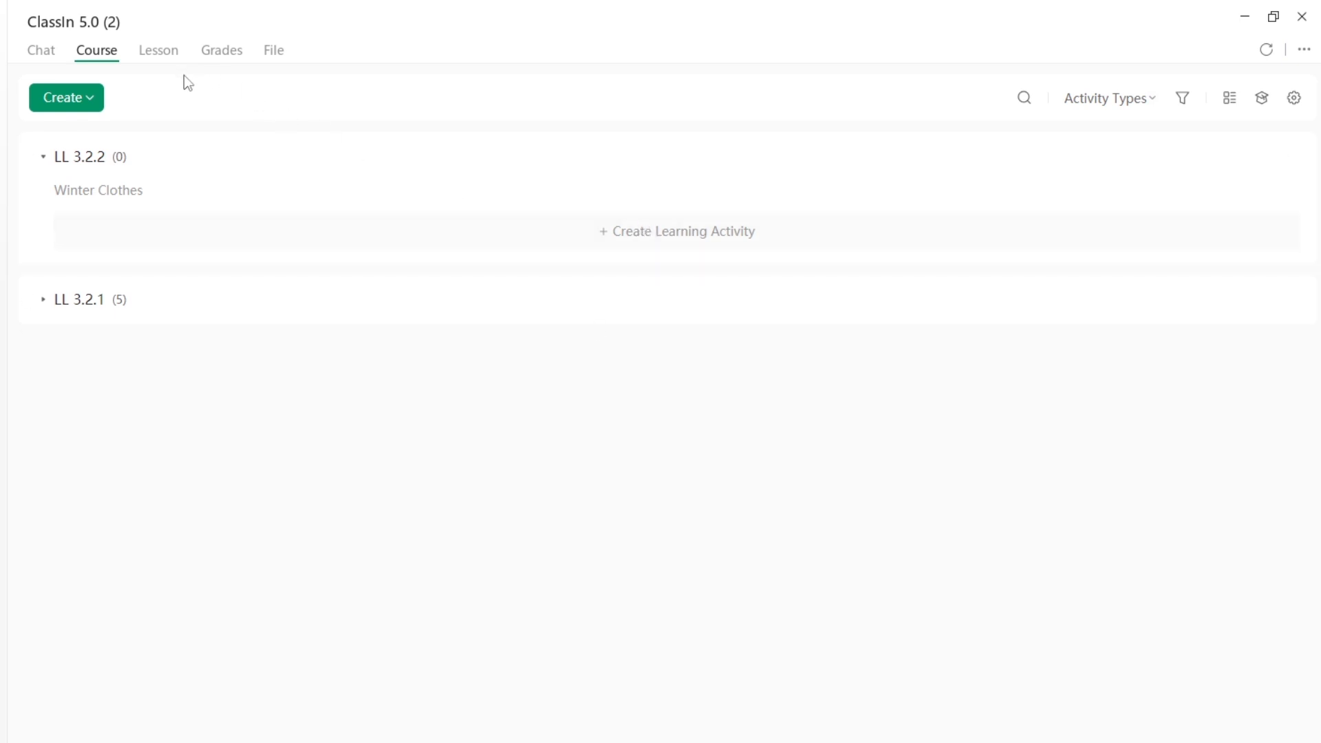
# Step: Examine the recorded course creation form for unit LL 3.2.2 and close it without posting
pyautogui.click(630, 235)
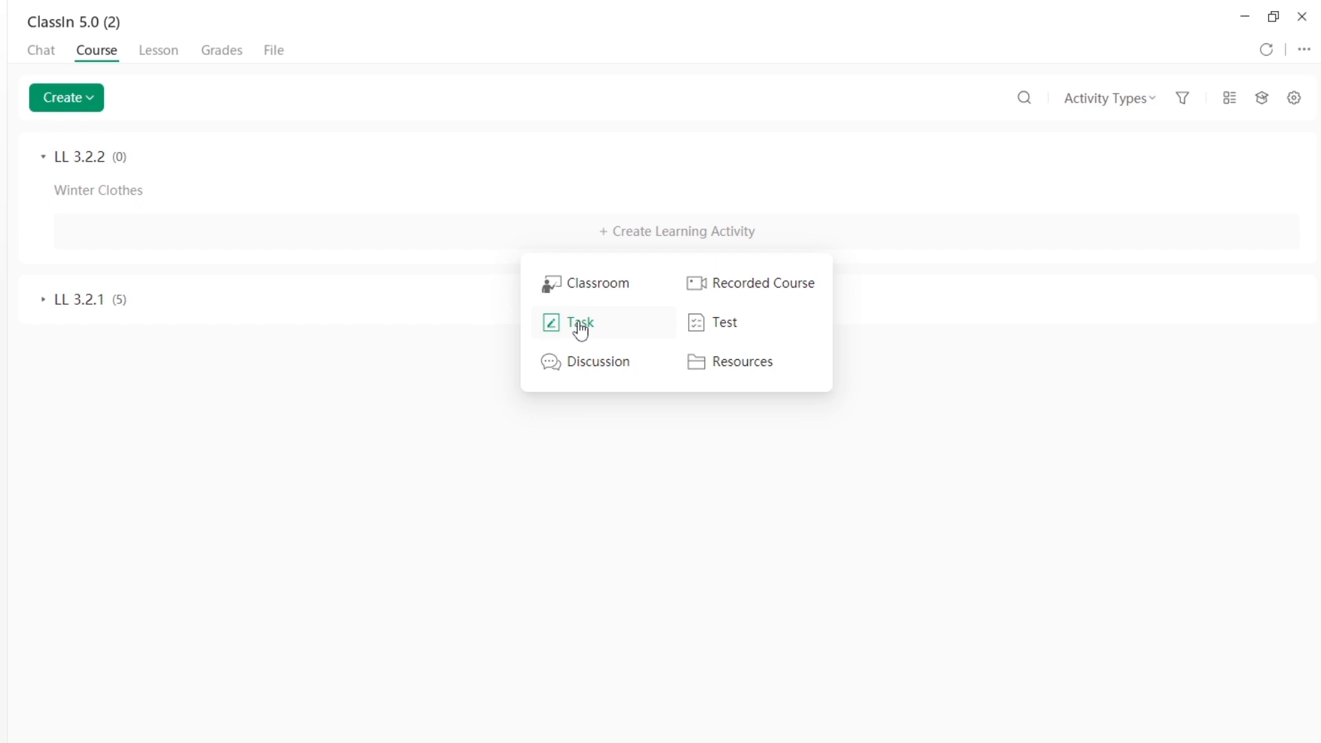
pyautogui.click(742, 298)
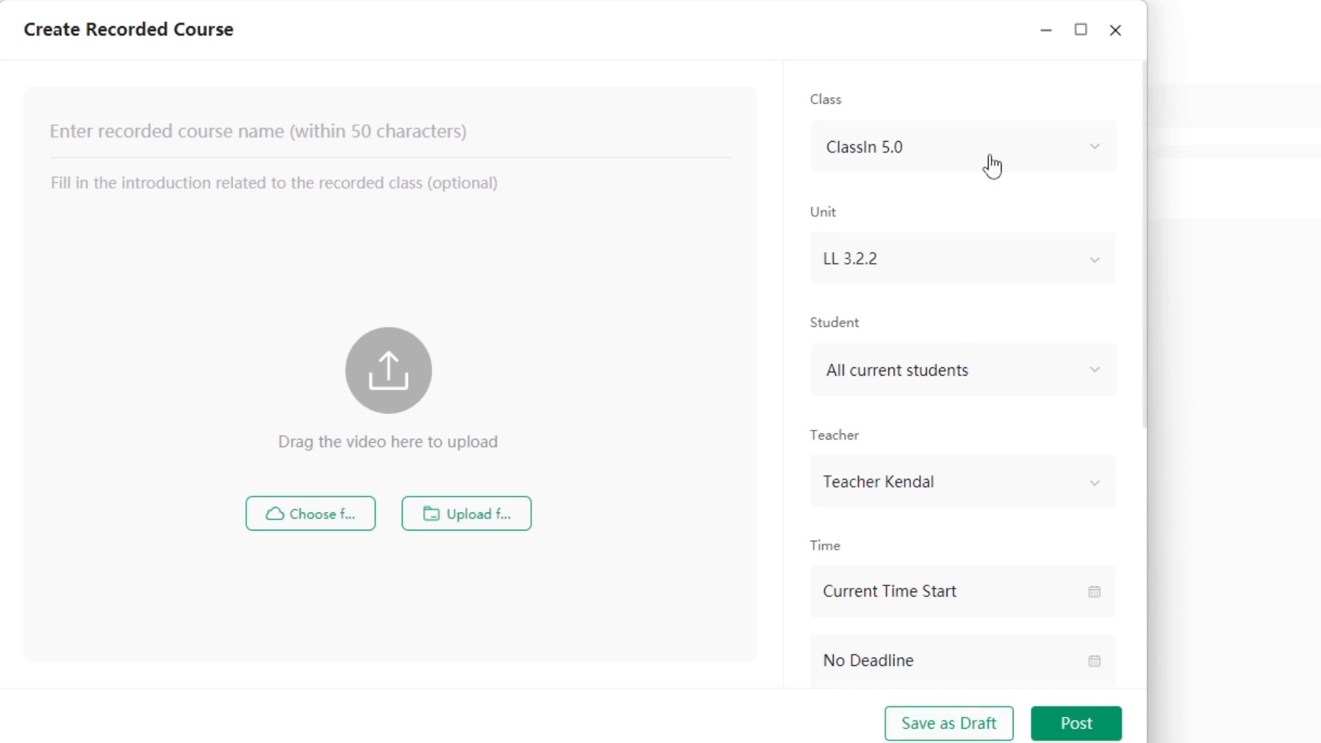
pyautogui.click(1121, 33)
# Step: Post a discussion named "Clothes" in unit LL 3.2.2 with the content "What are you wearing today?" and view its details
pyautogui.click(639, 240)
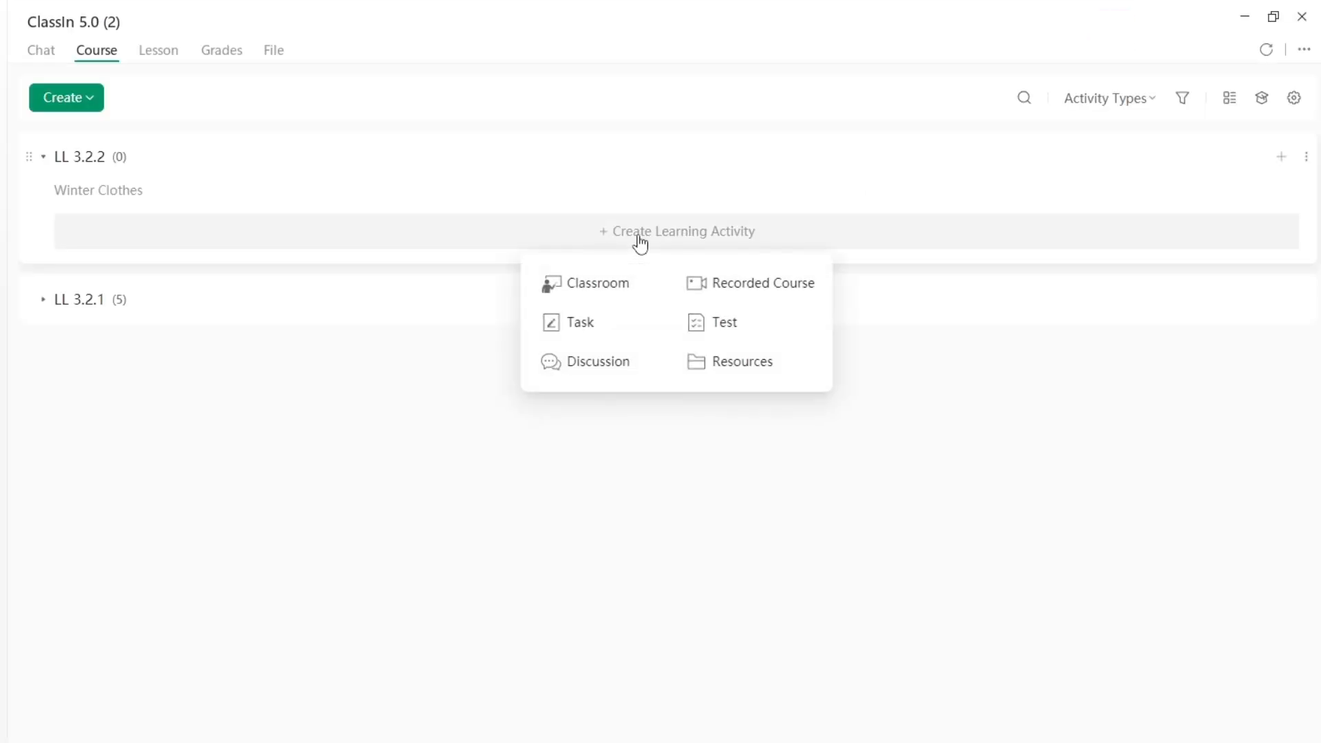
pyautogui.click(589, 364)
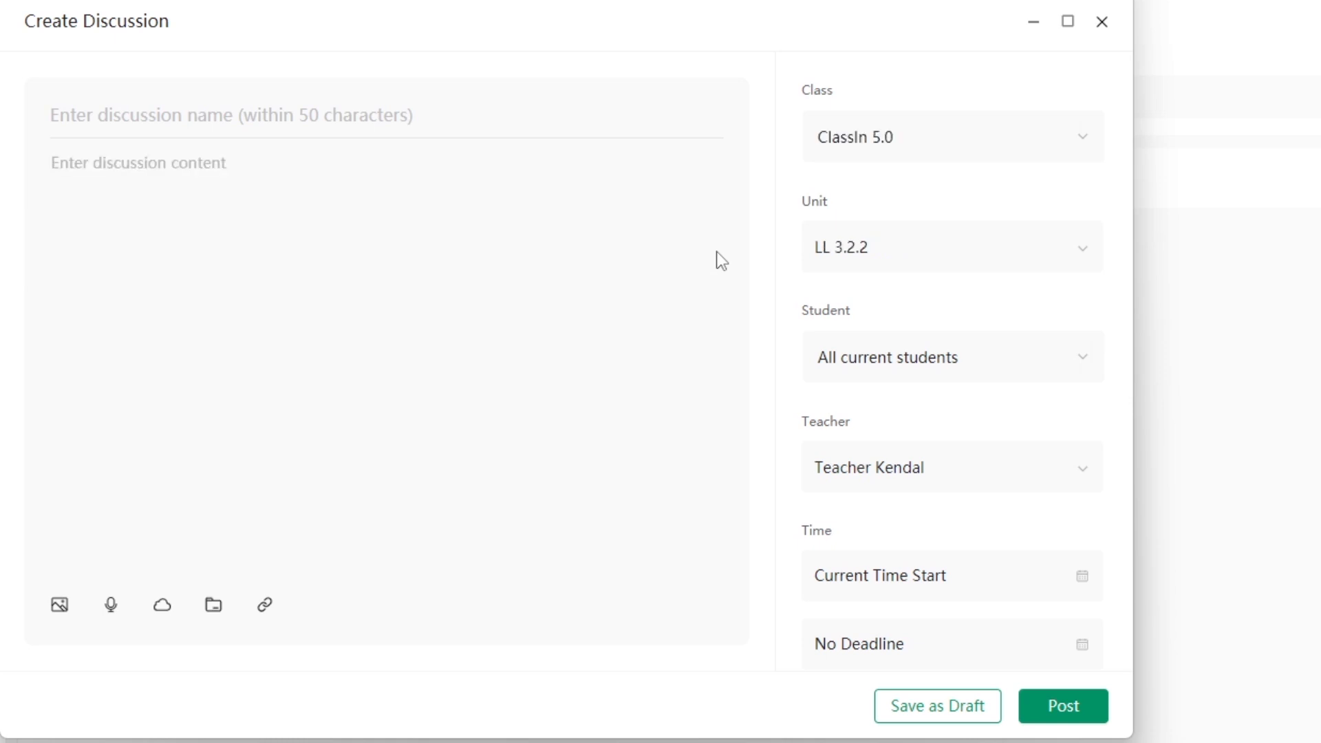
pyautogui.click(377, 122)
pyautogui.write('Clothes')
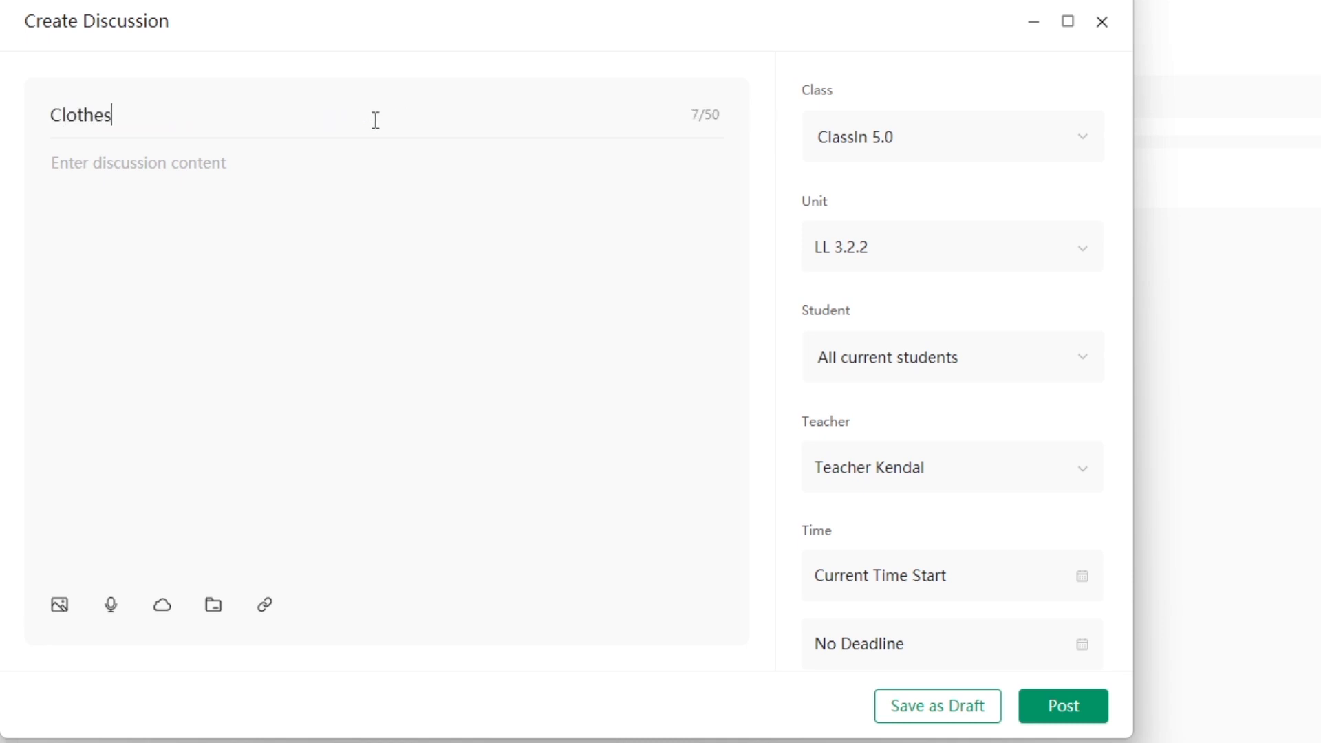
pyautogui.click(230, 159)
pyautogui.write('Wha')
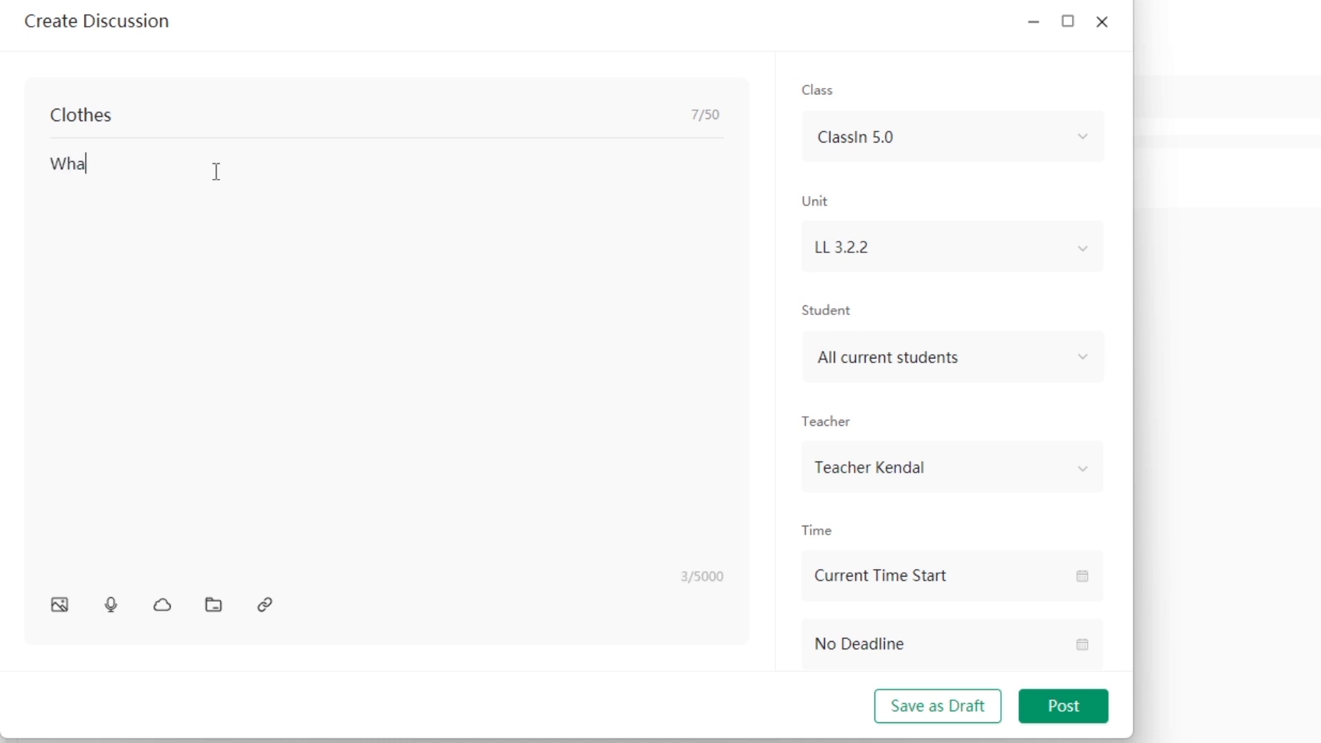
pyautogui.write('t are you wearing ')
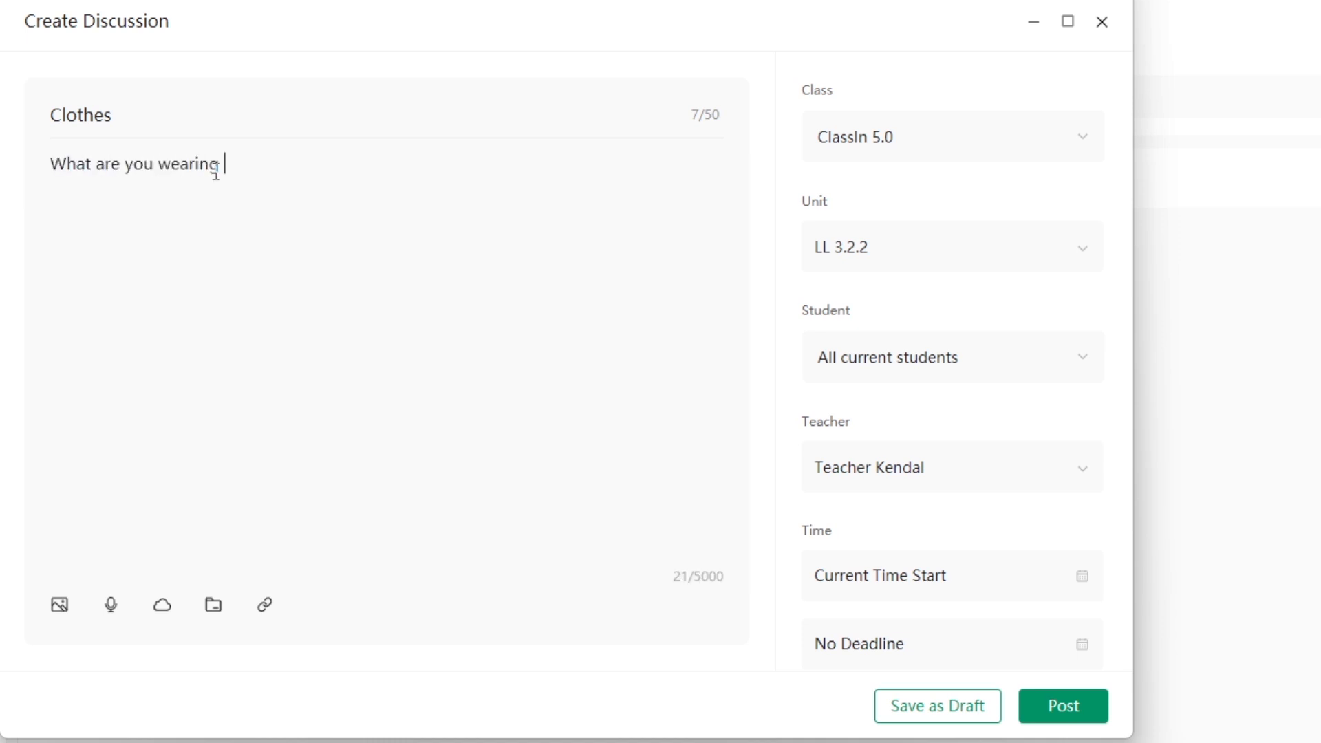
pyautogui.write('today?')
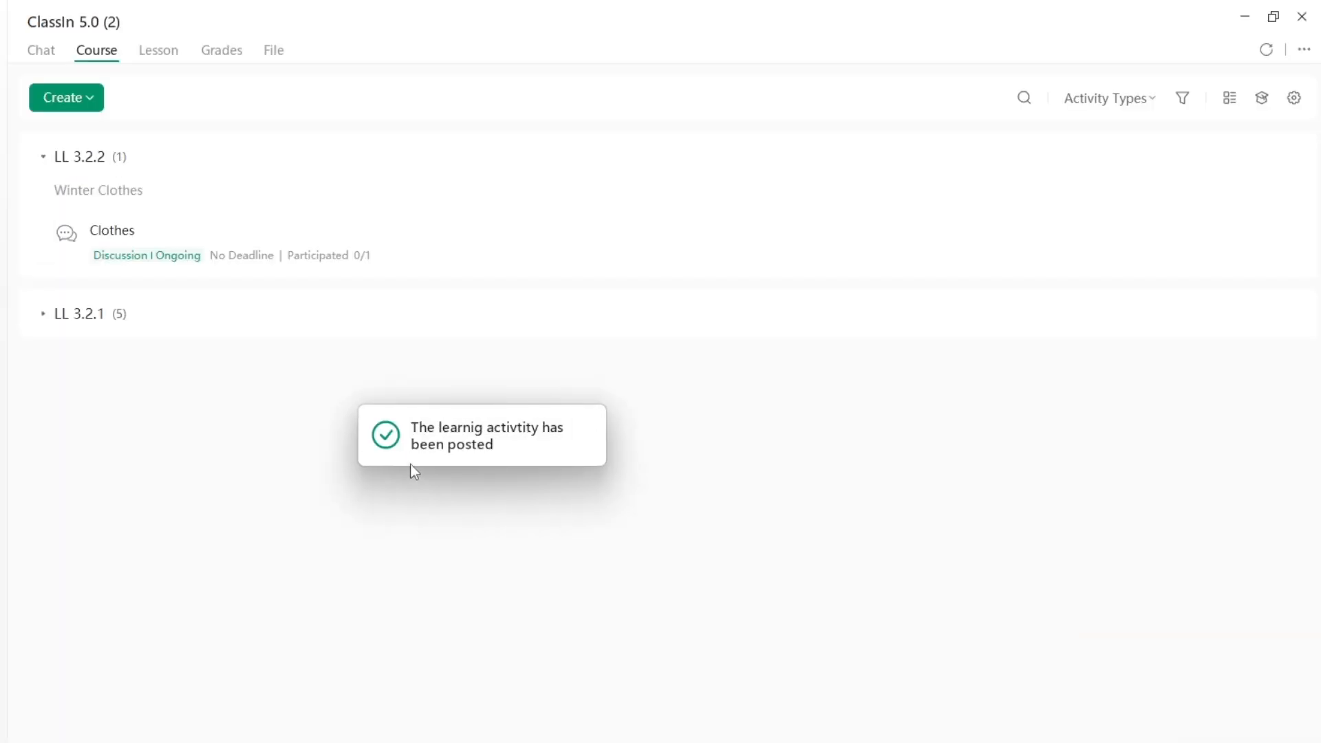
pyautogui.click(316, 264)
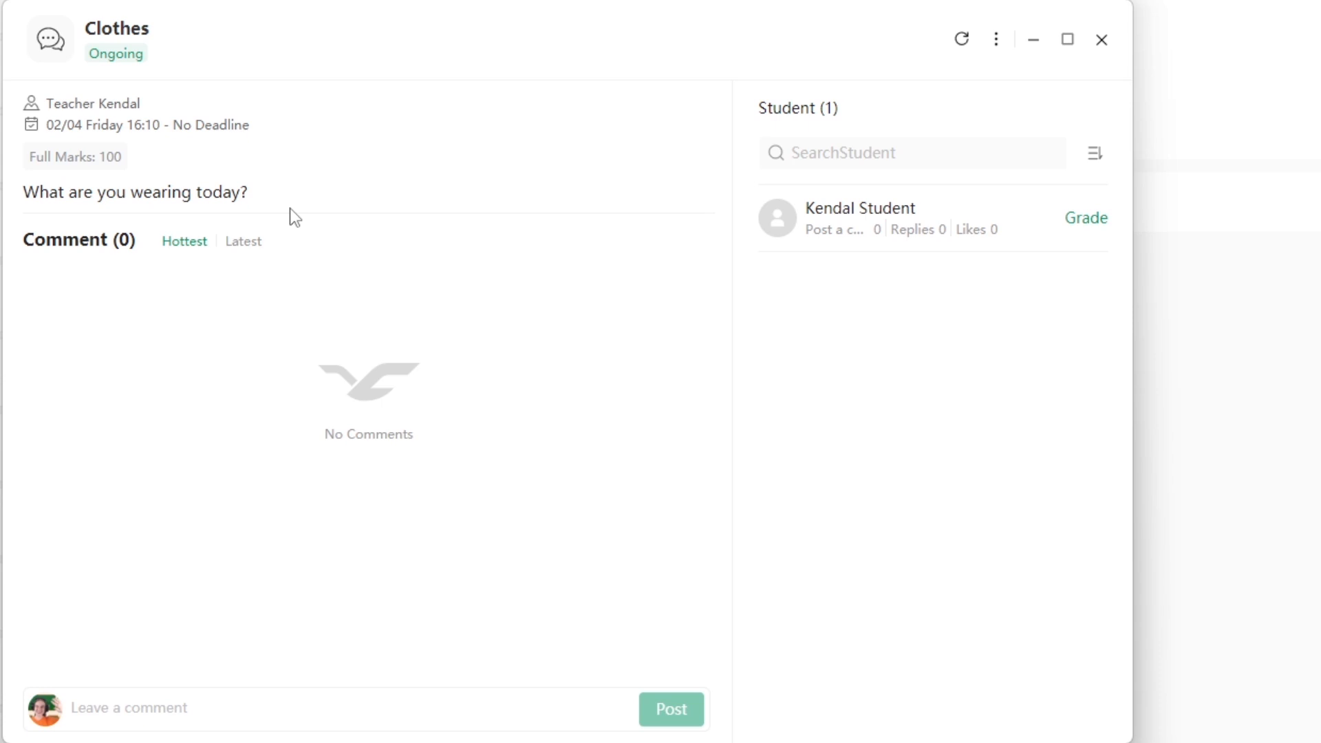
pyautogui.click(1107, 49)
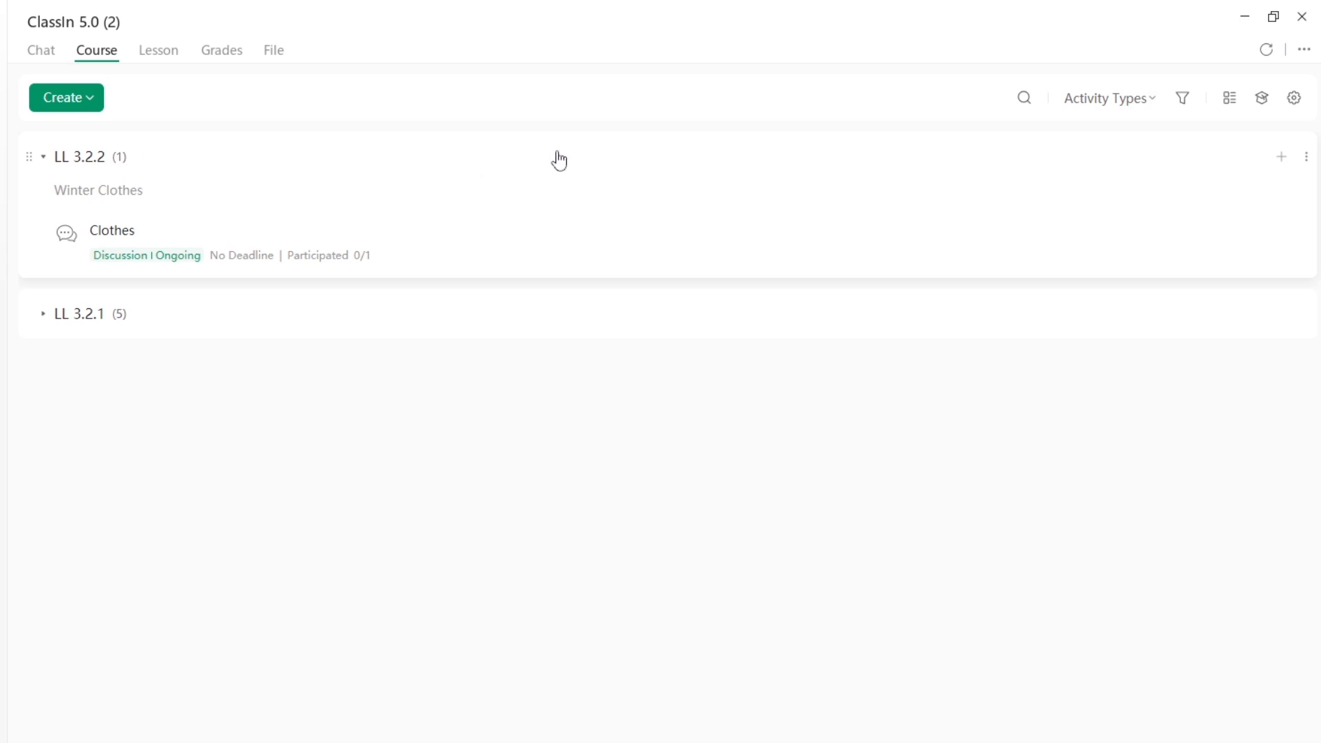
# Step: Start a resource in unit LL 3.2.2 named "Preview" with the content "Watch preview before class."
pyautogui.click(1282, 158)
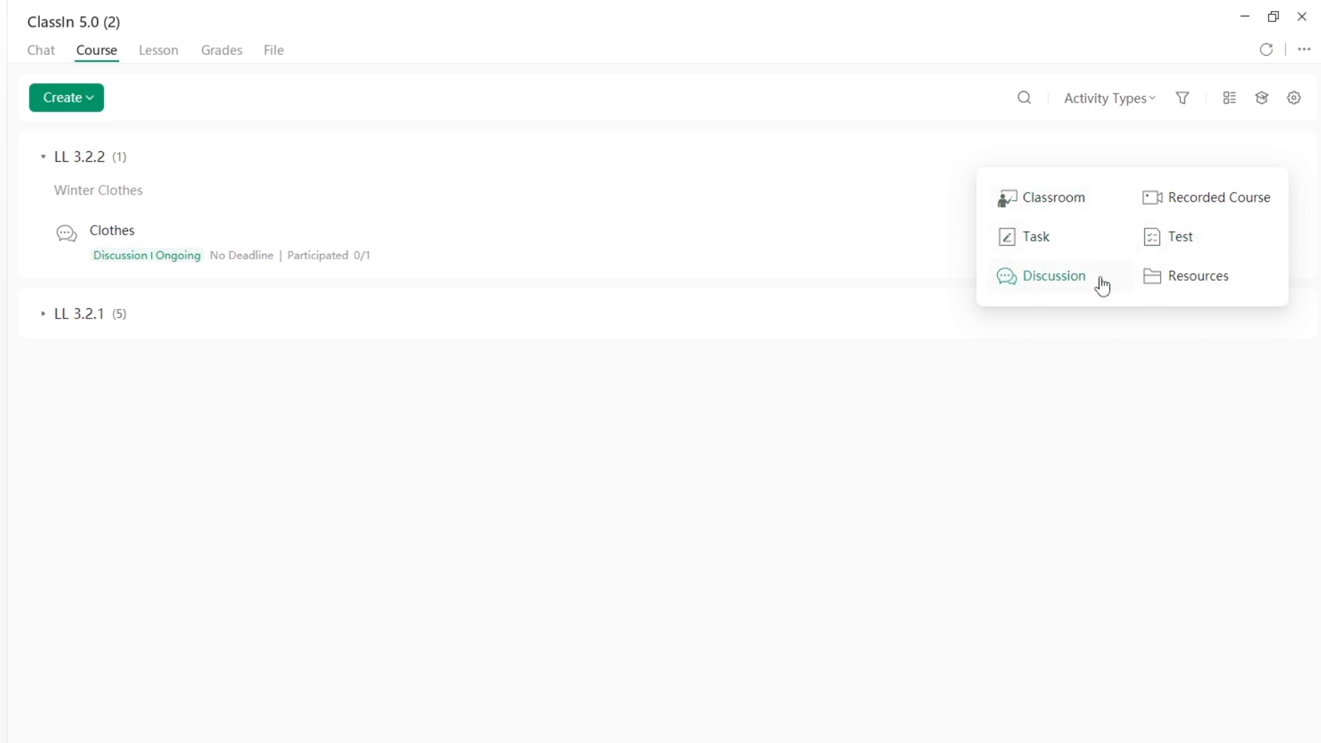
pyautogui.click(1186, 279)
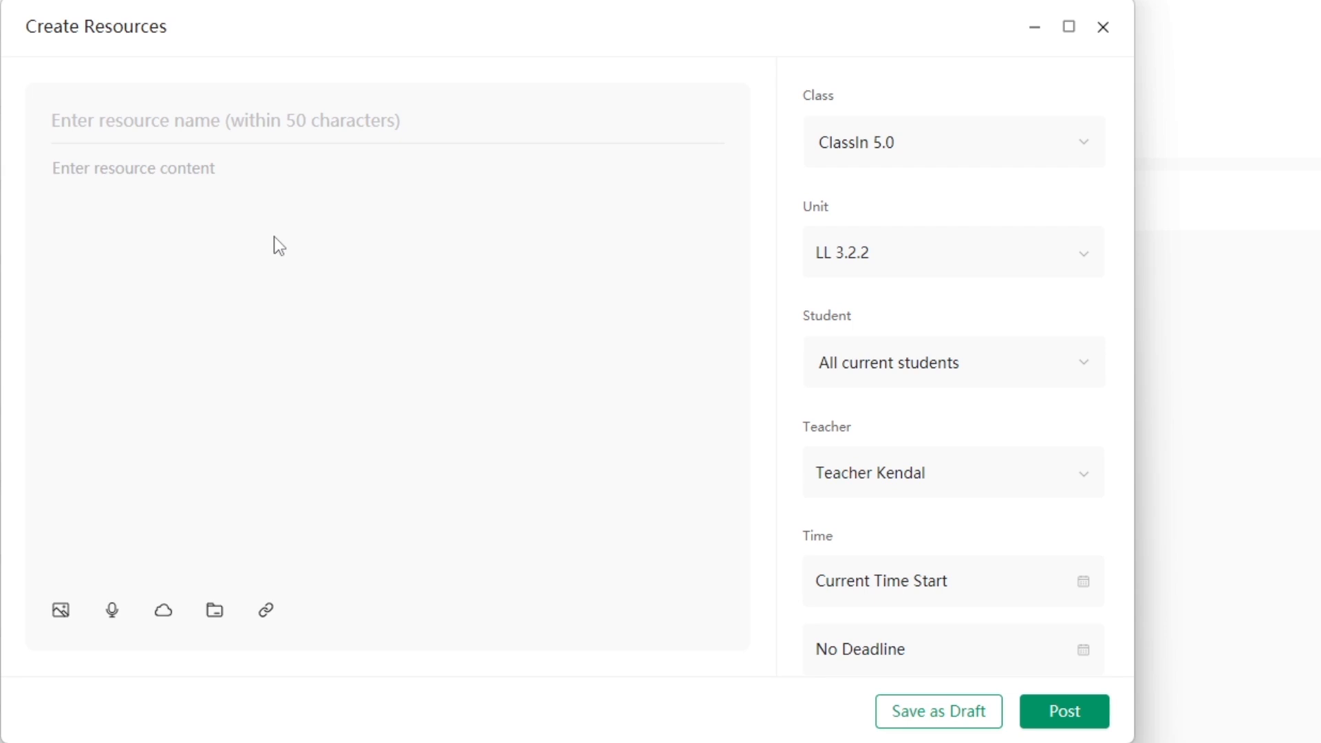
pyautogui.click(261, 125)
pyautogui.write('Preview')
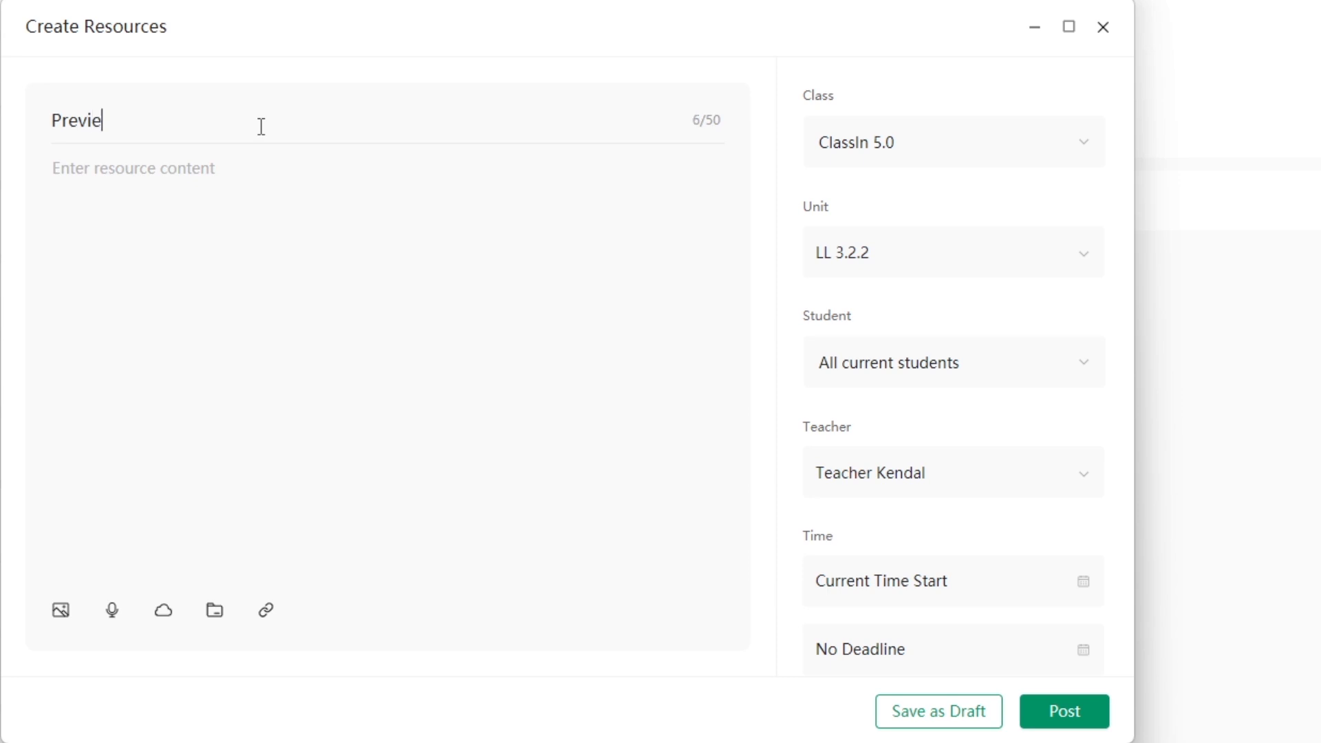
pyautogui.click(195, 168)
pyautogui.write('Watch preview ')
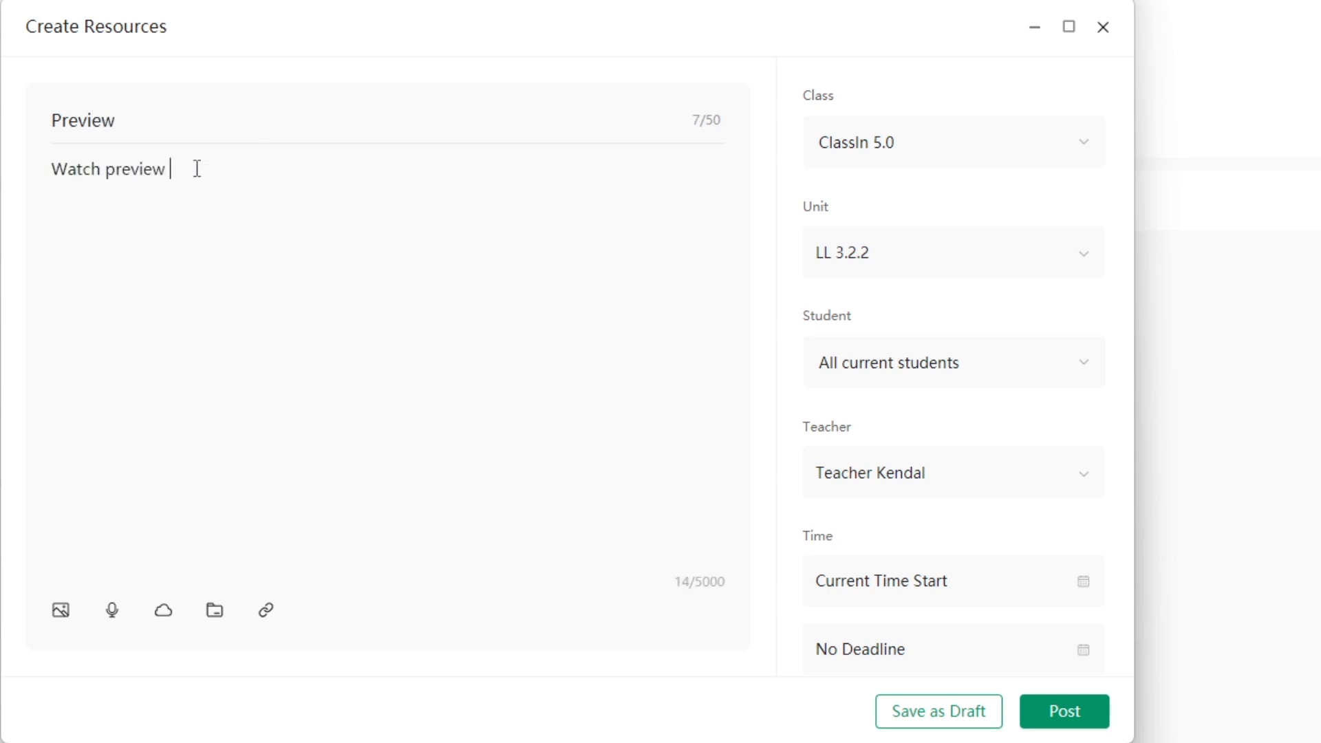
pyautogui.write('before class.')
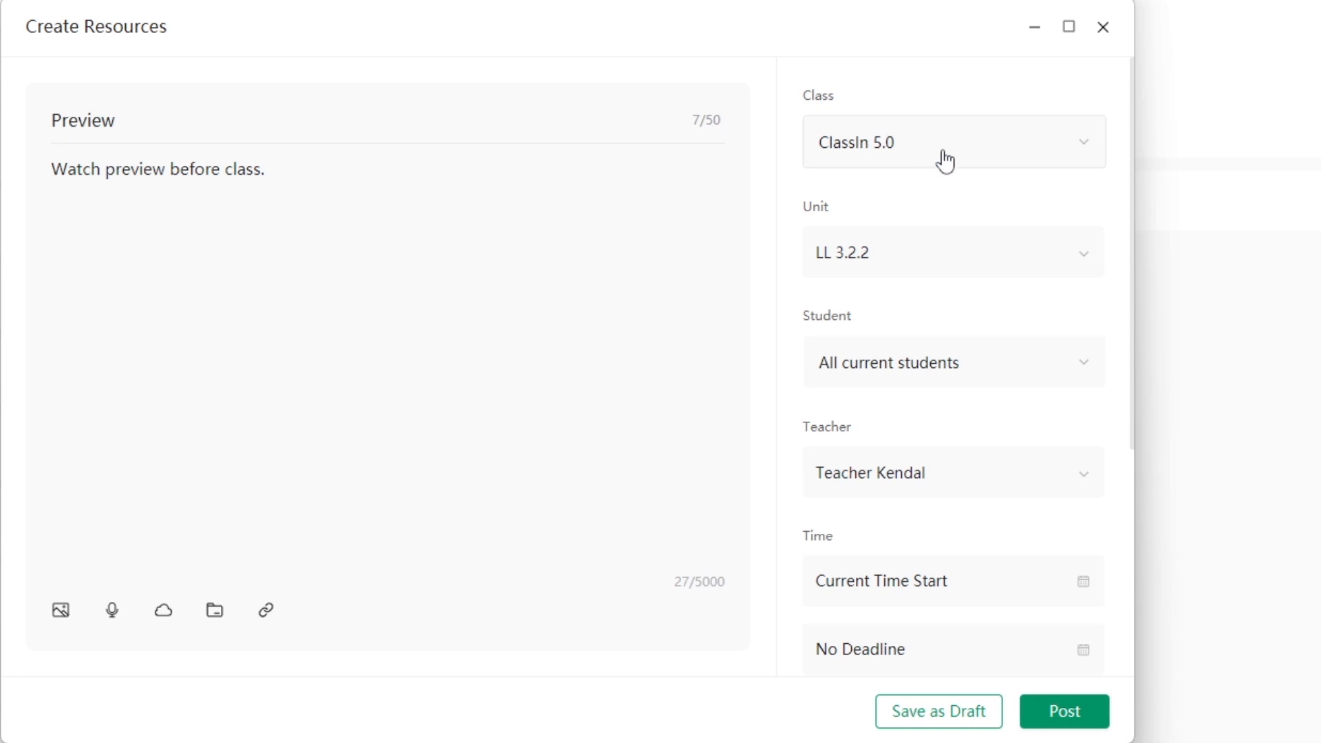
# Step: Check the resource's deadline and remaining options, keep No Deadline, and post the resource
pyautogui.scroll(-5, 942, 206)
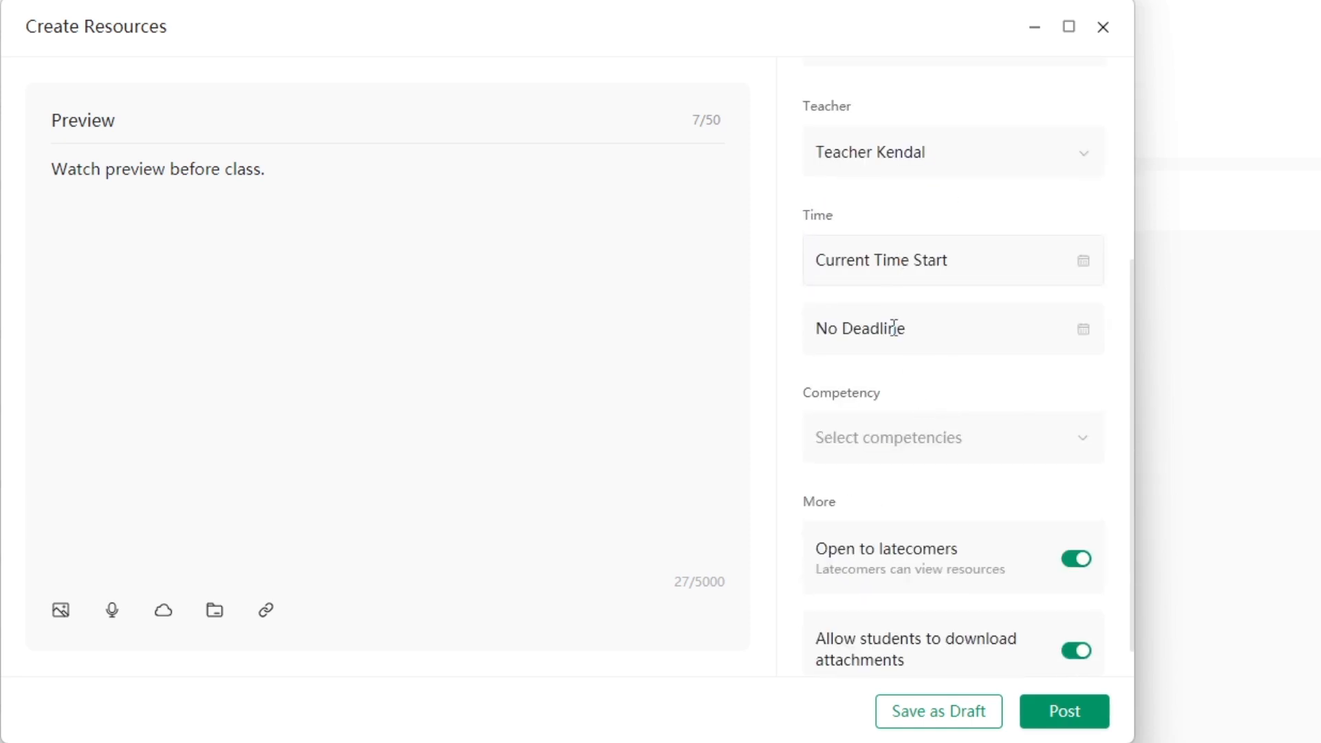
pyautogui.click(900, 328)
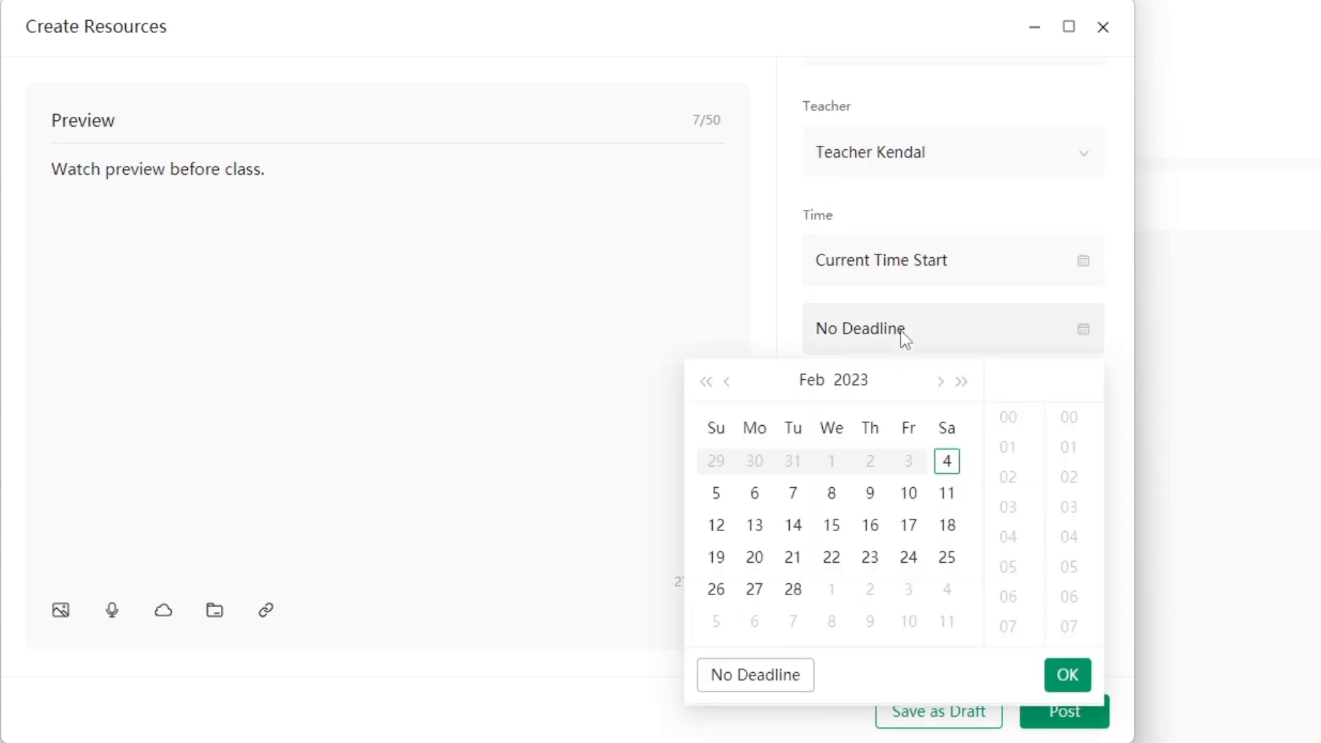
pyautogui.click(1023, 86)
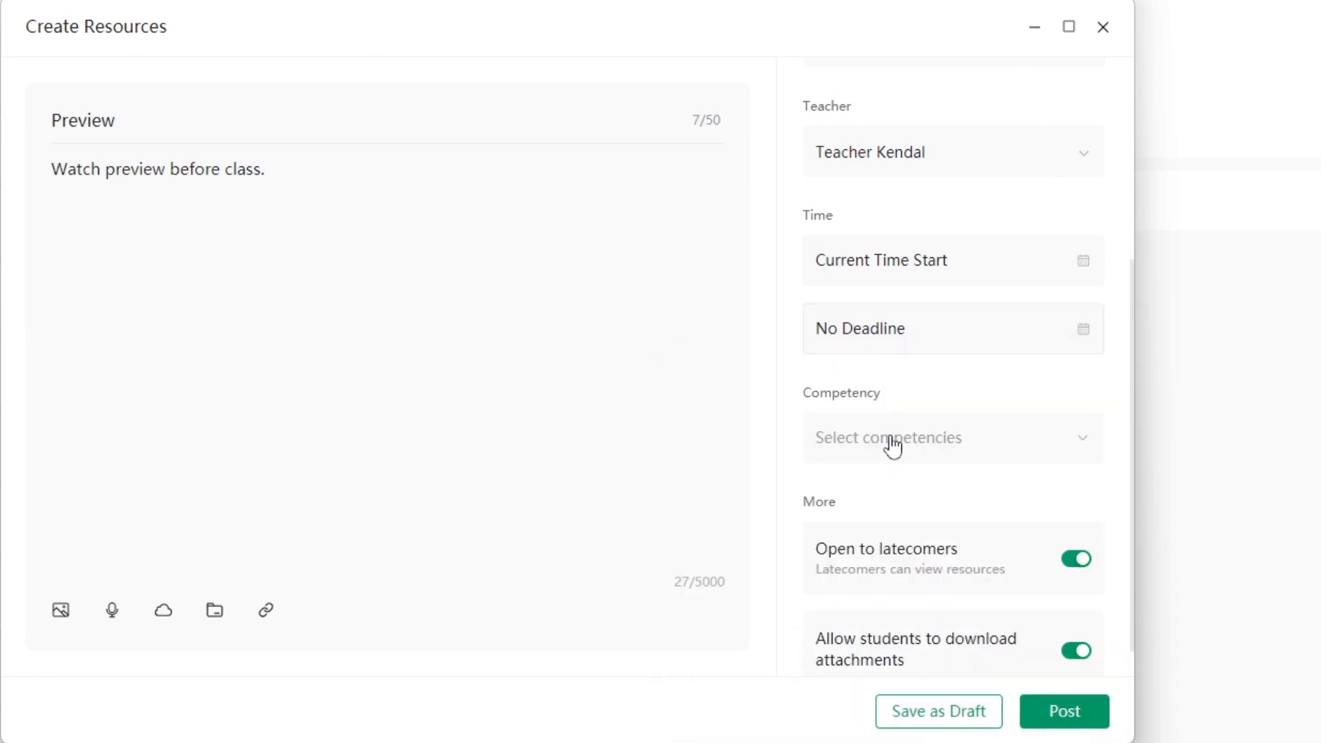
pyautogui.scroll(-1, 949, 550)
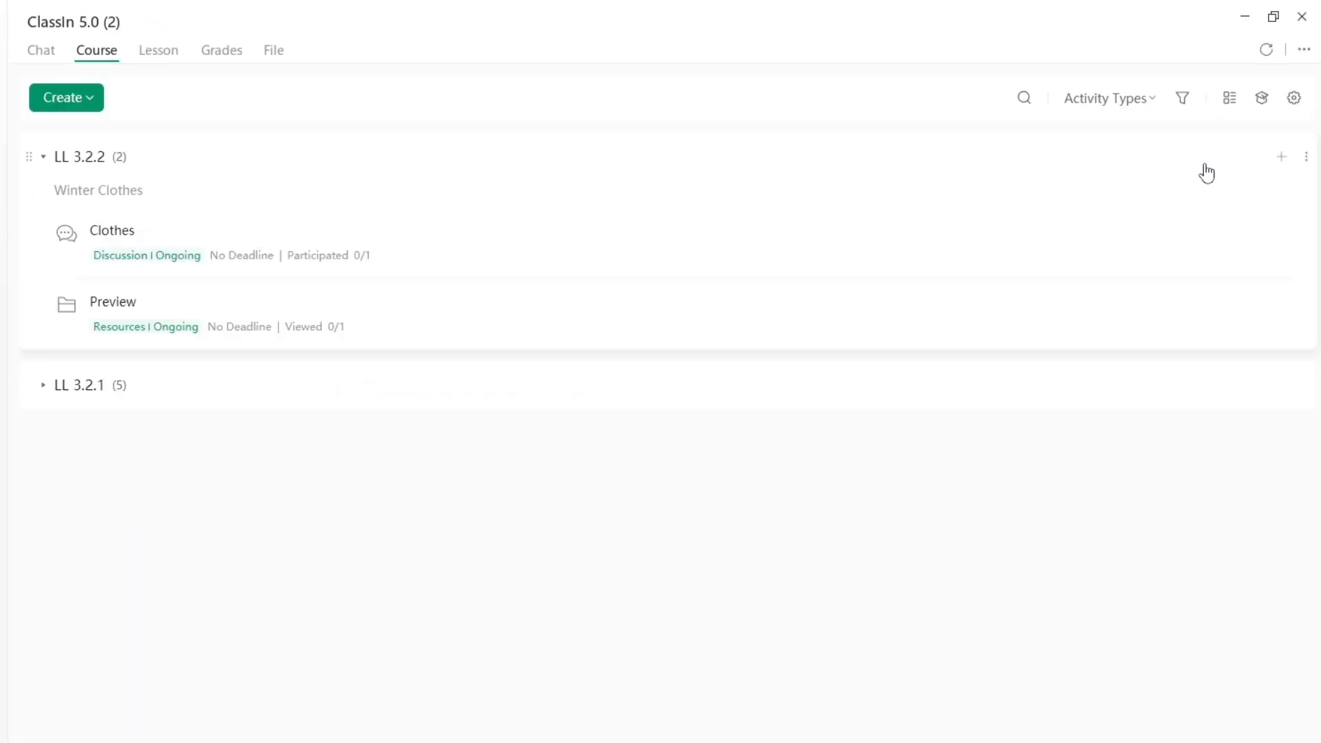
# Step: Examine a blank resource form for unit LL 3.2.2 and close it without posting
pyautogui.click(1280, 158)
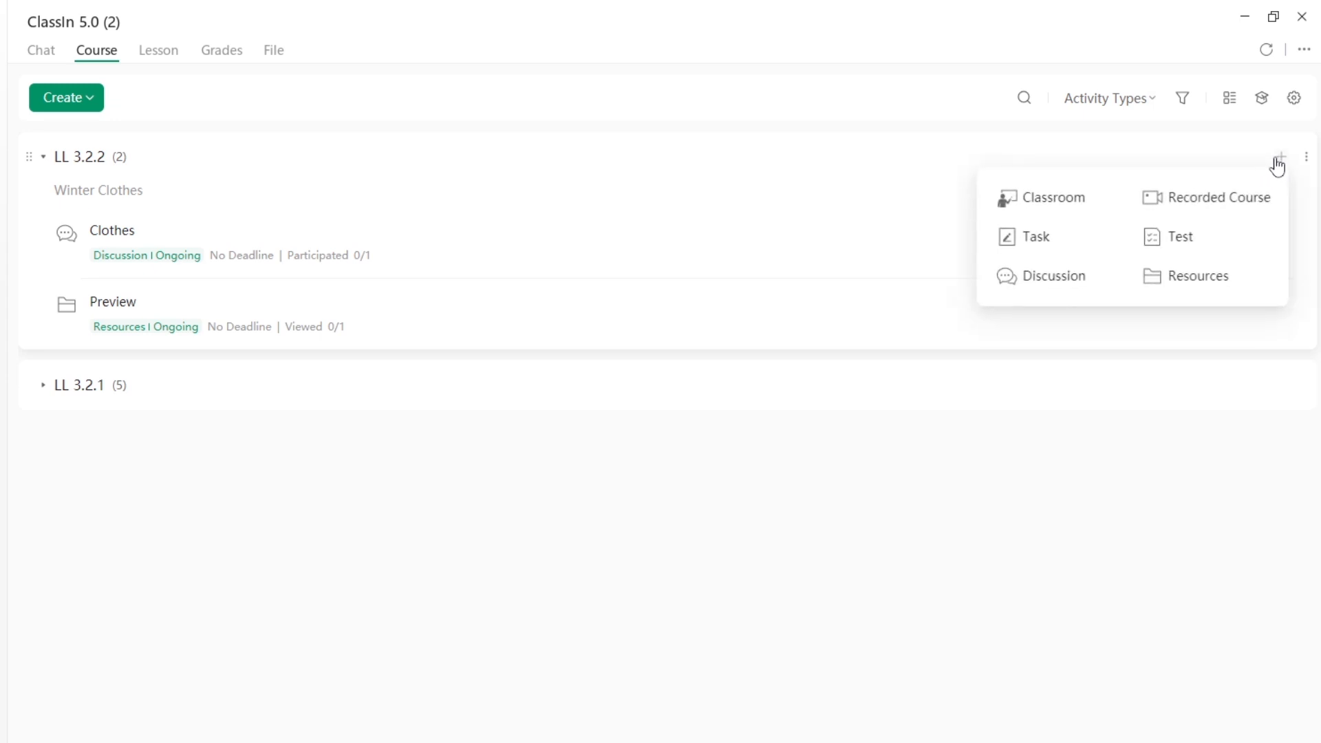
pyautogui.click(1191, 283)
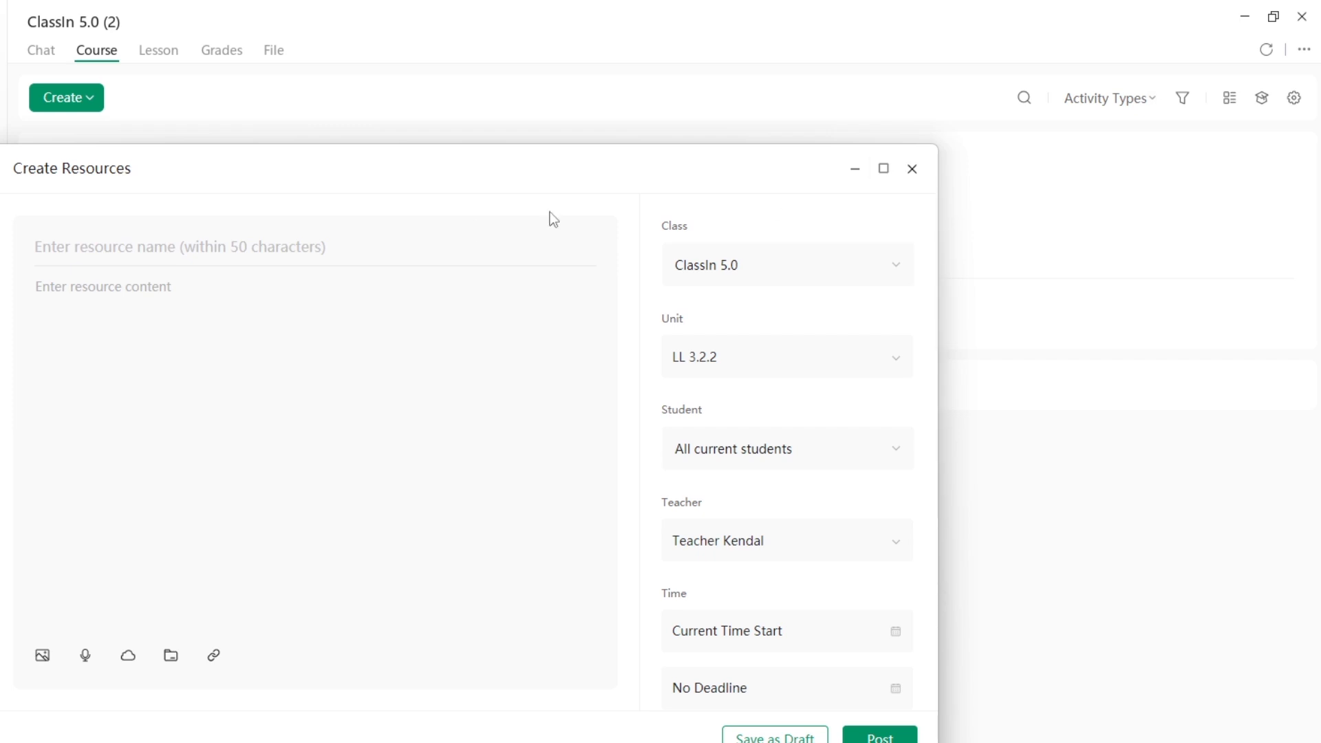
pyautogui.click(915, 176)
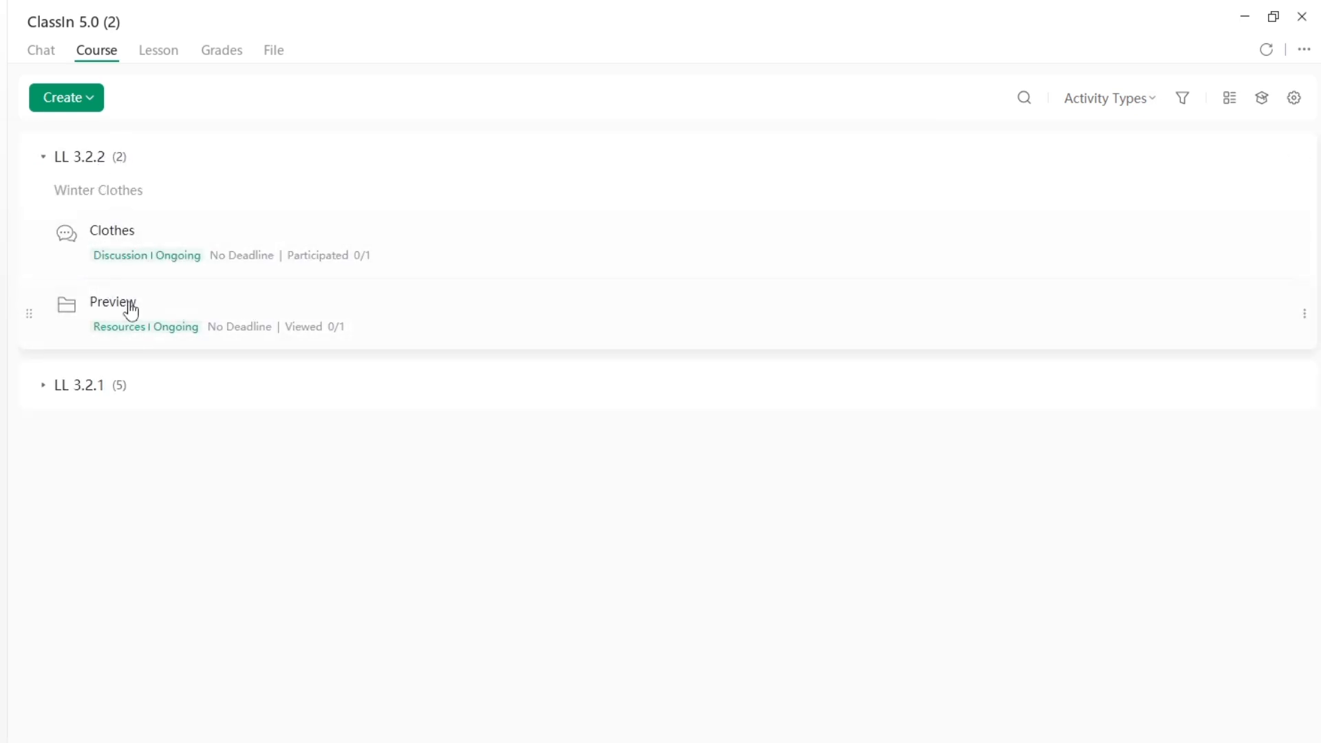
# Step: Collapse and re-expand unit LL 3.2.2, and examine the activity type and status filters without applying any
pyautogui.click(43, 161)
pyautogui.click(44, 161)
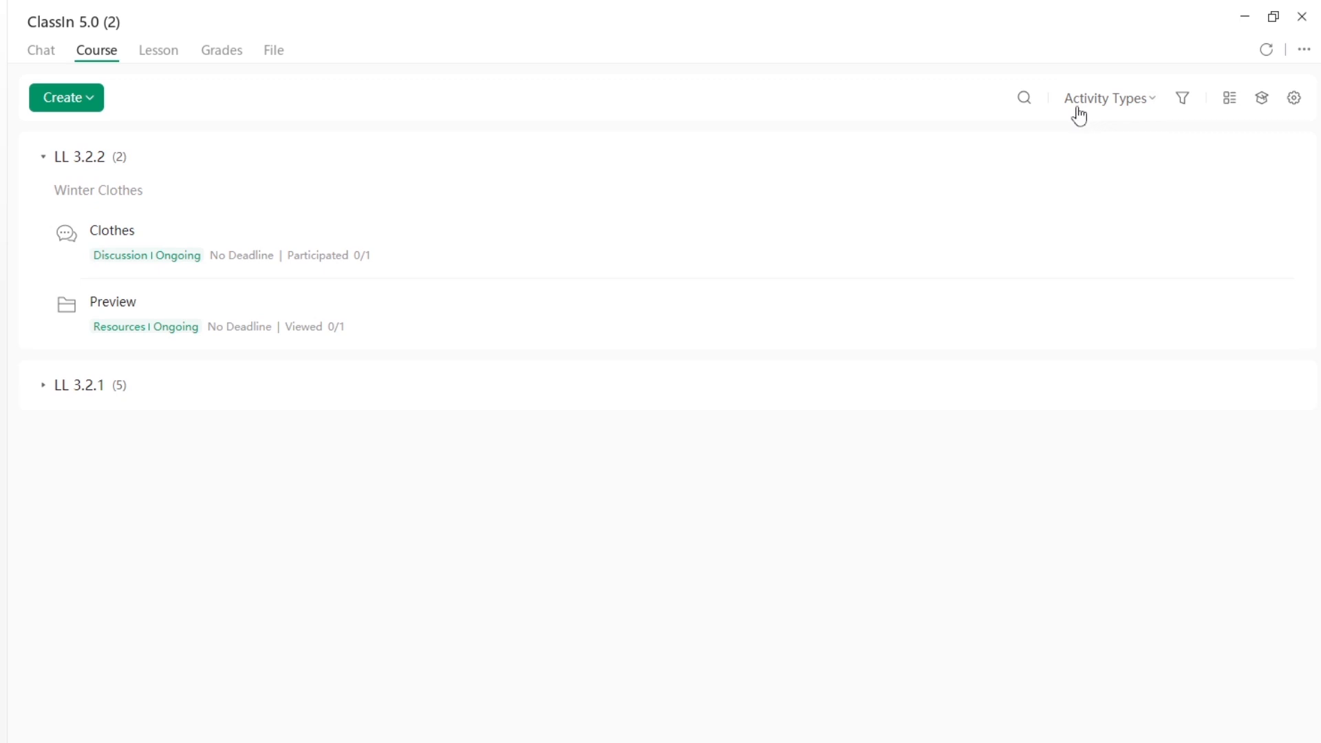
pyautogui.click(1146, 108)
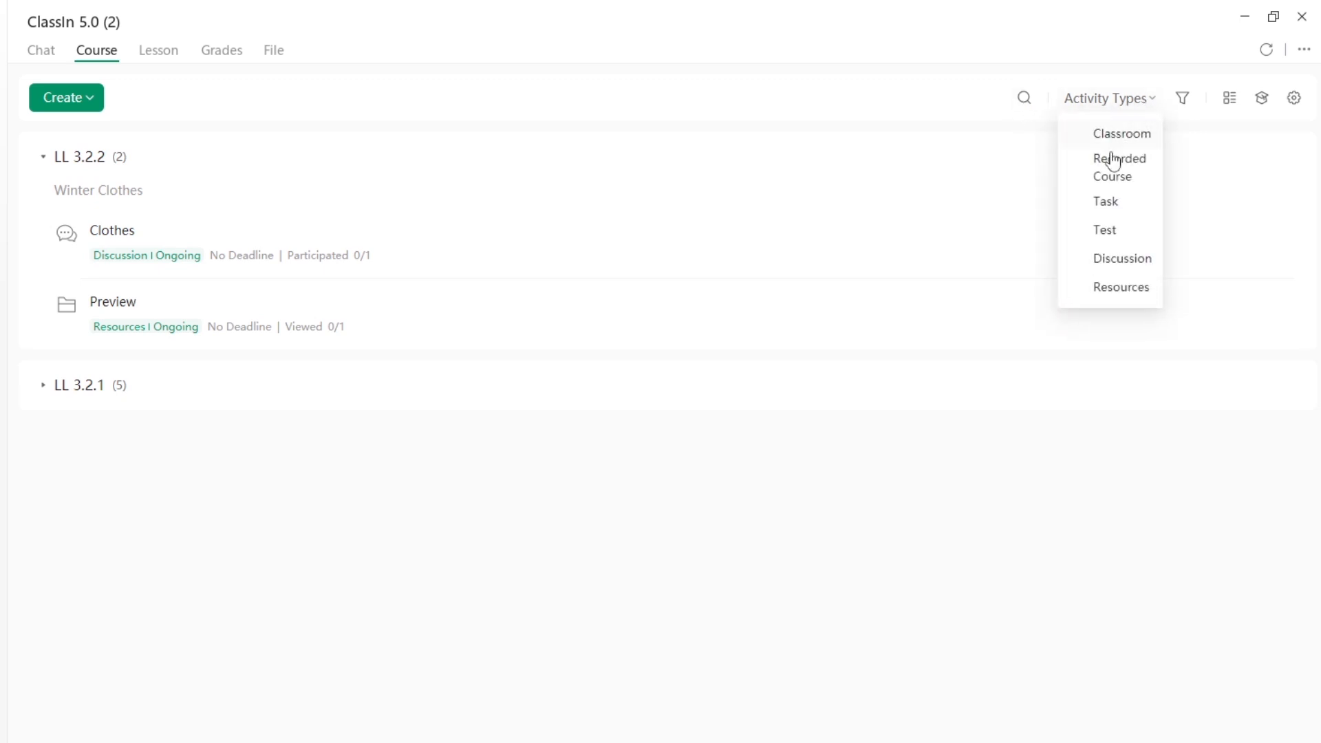
pyautogui.click(1184, 107)
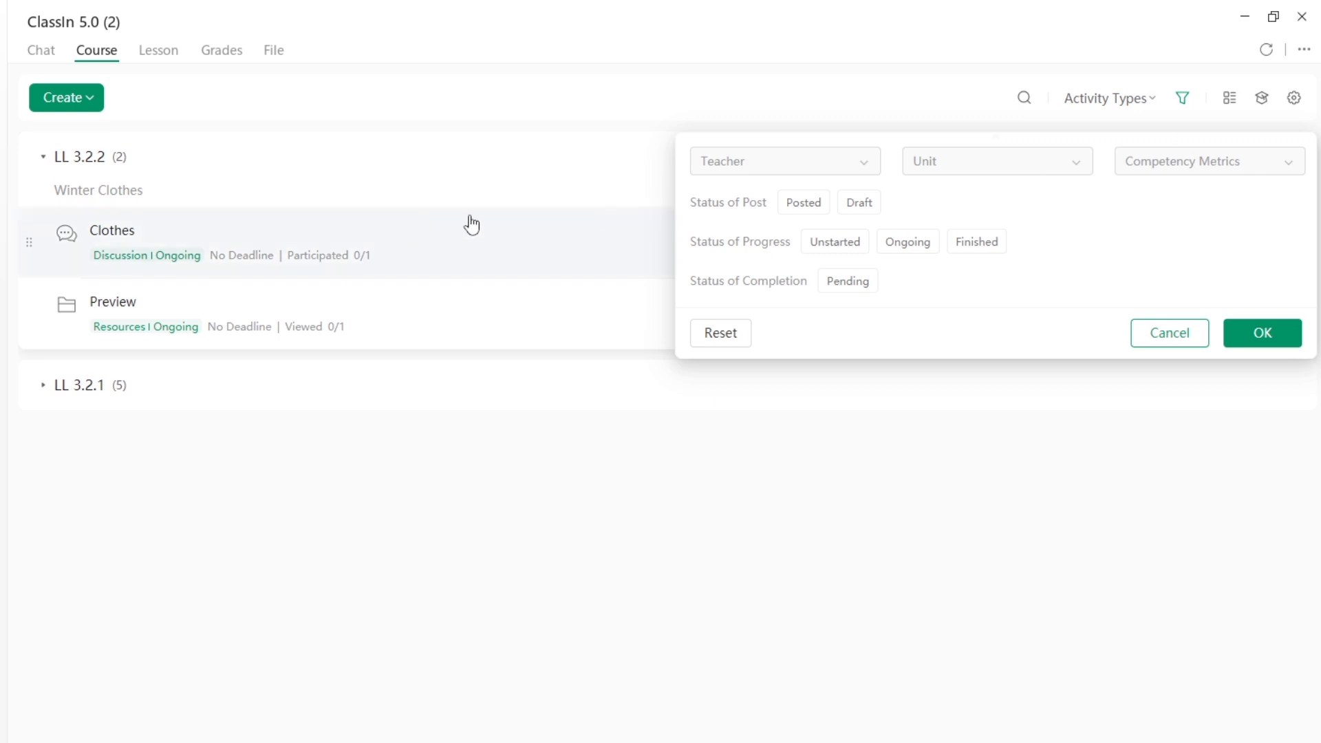
pyautogui.click(1184, 335)
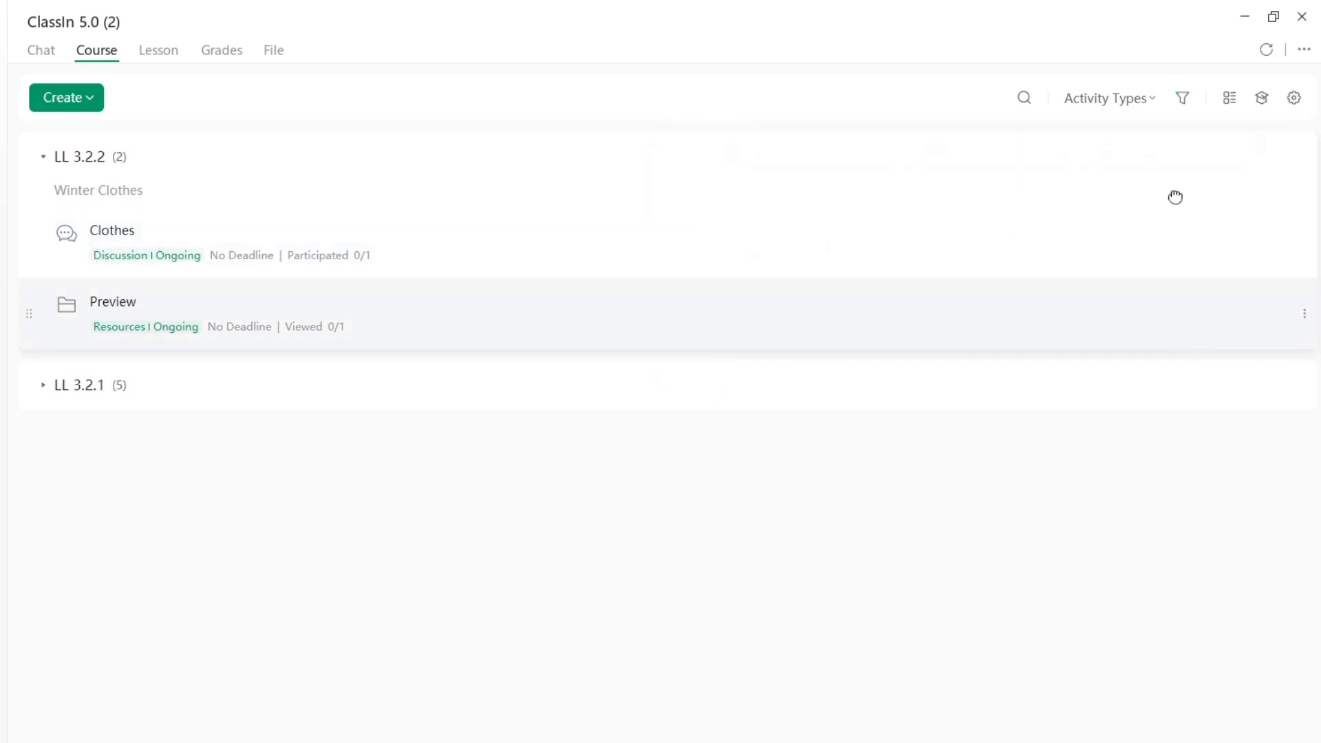
# Step: Compare the catalog and detail views of the course's units, ending in detail view
pyautogui.click(1230, 103)
pyautogui.click(1231, 103)
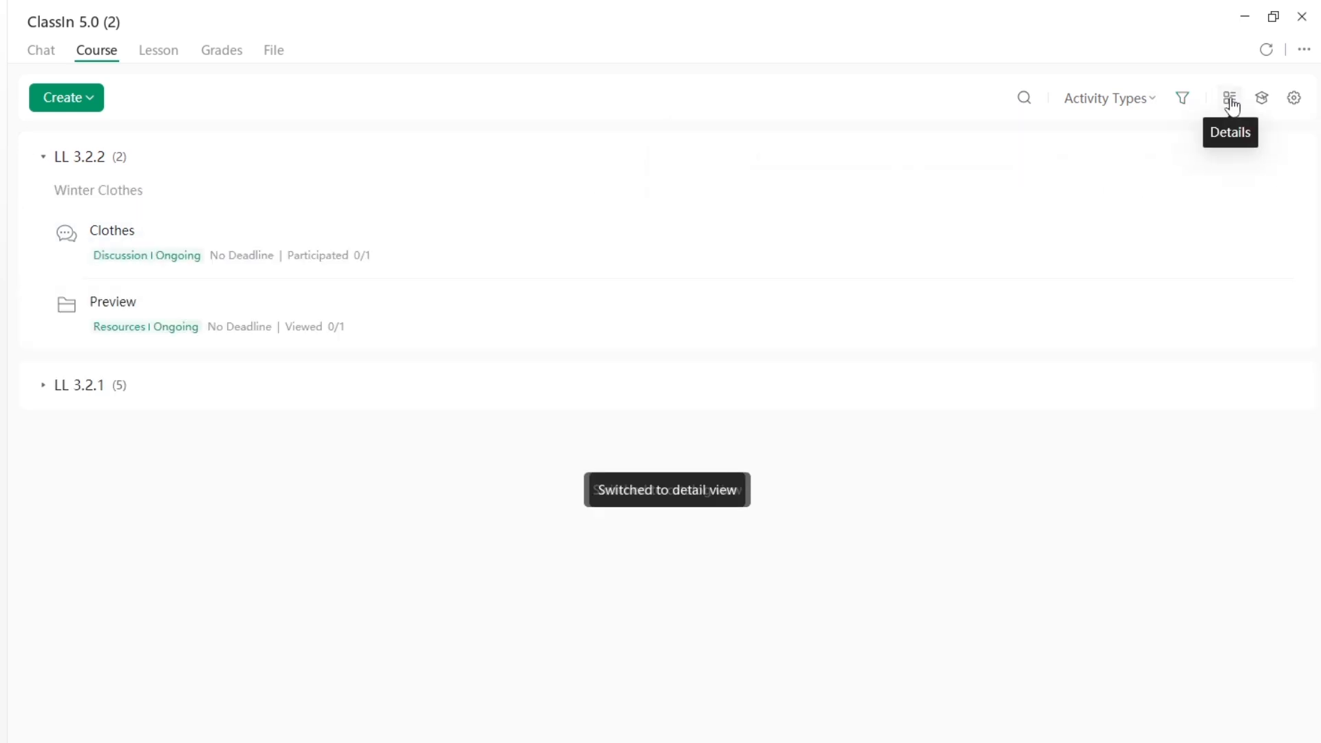
pyautogui.click(1231, 103)
pyautogui.click(1230, 103)
pyautogui.click(1231, 104)
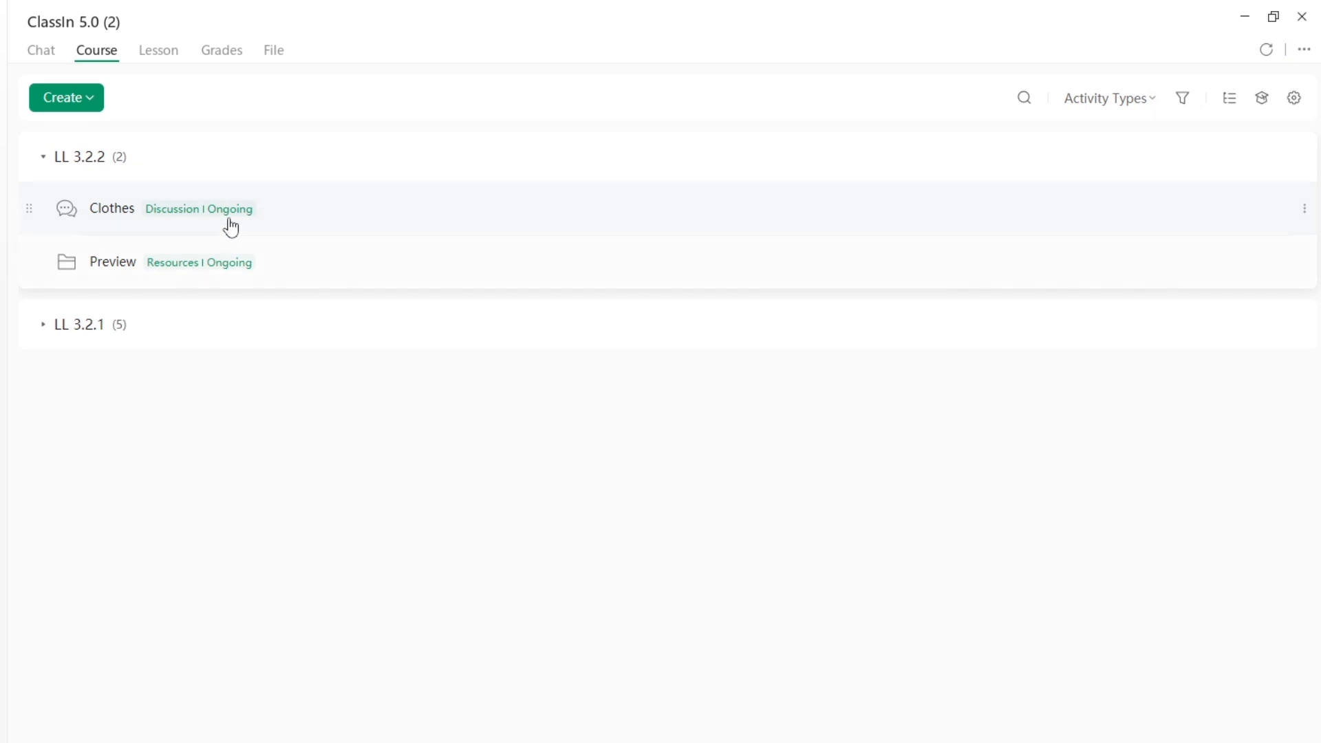
pyautogui.click(1228, 107)
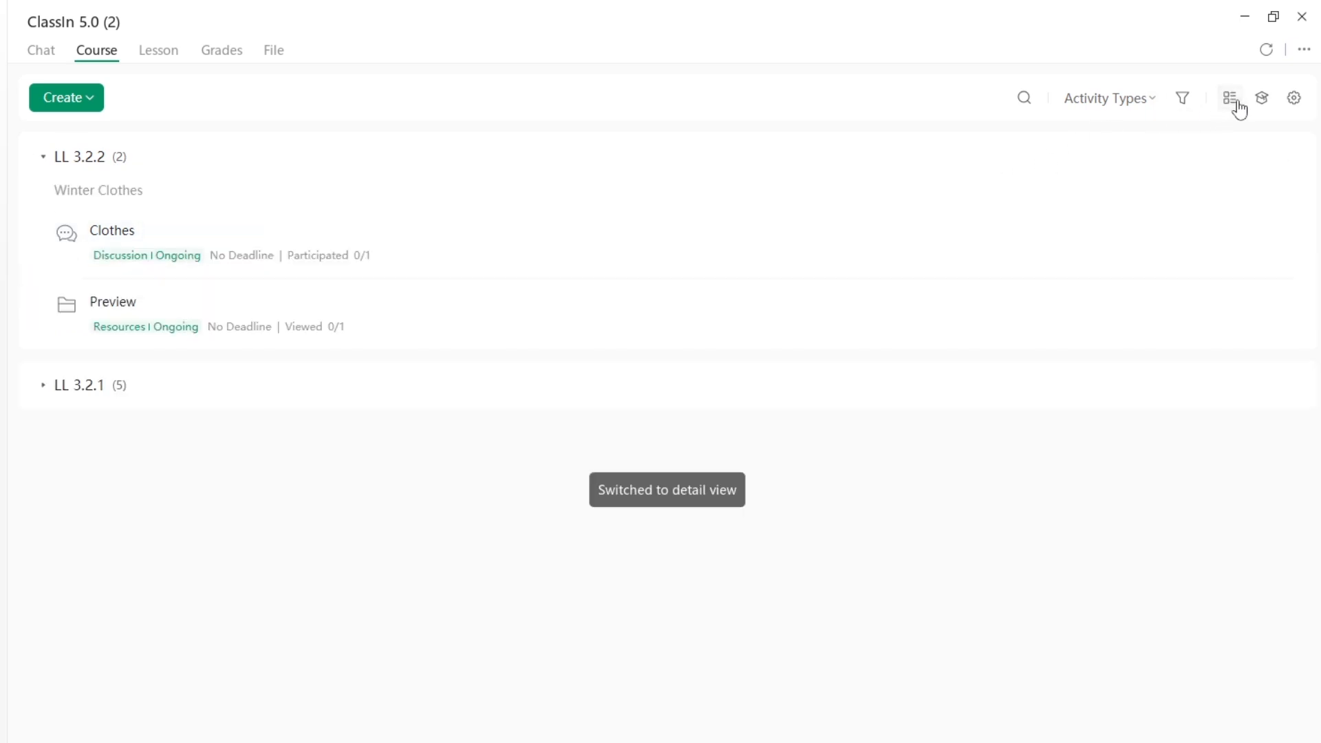
pyautogui.click(1222, 110)
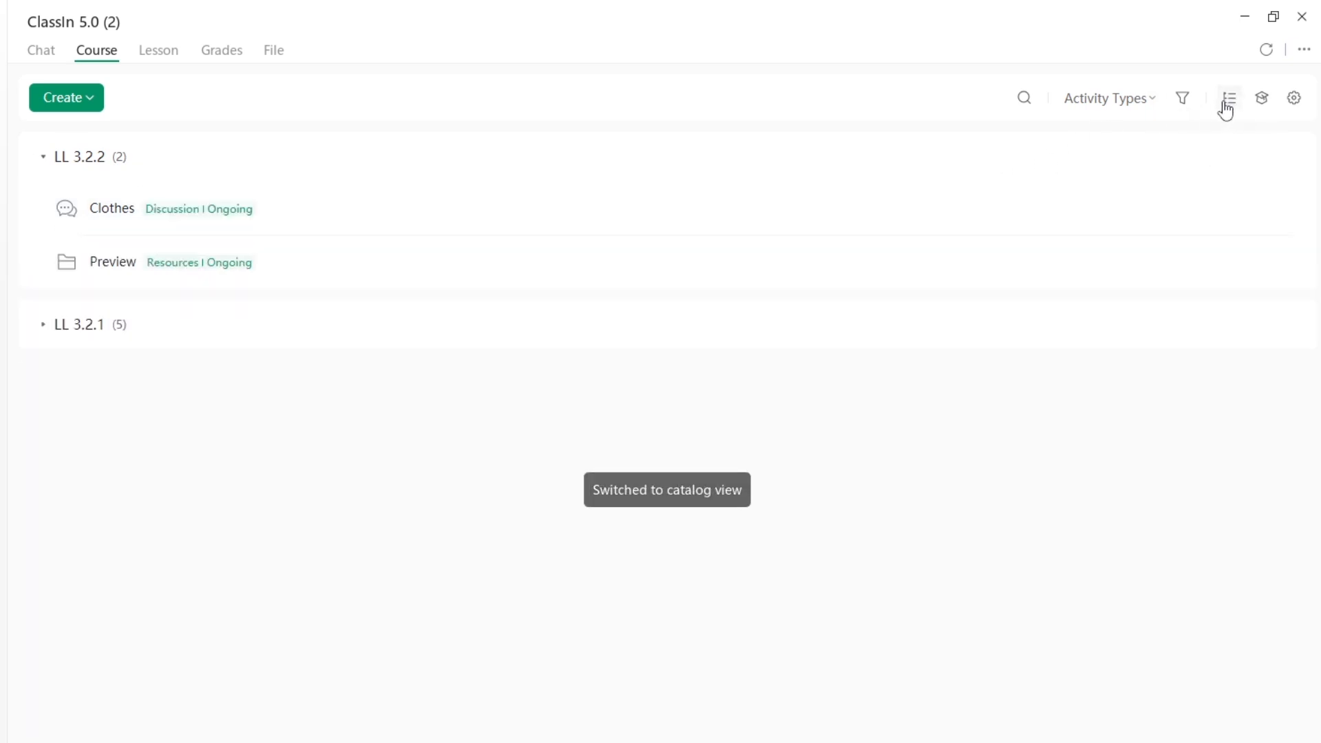
pyautogui.click(1225, 105)
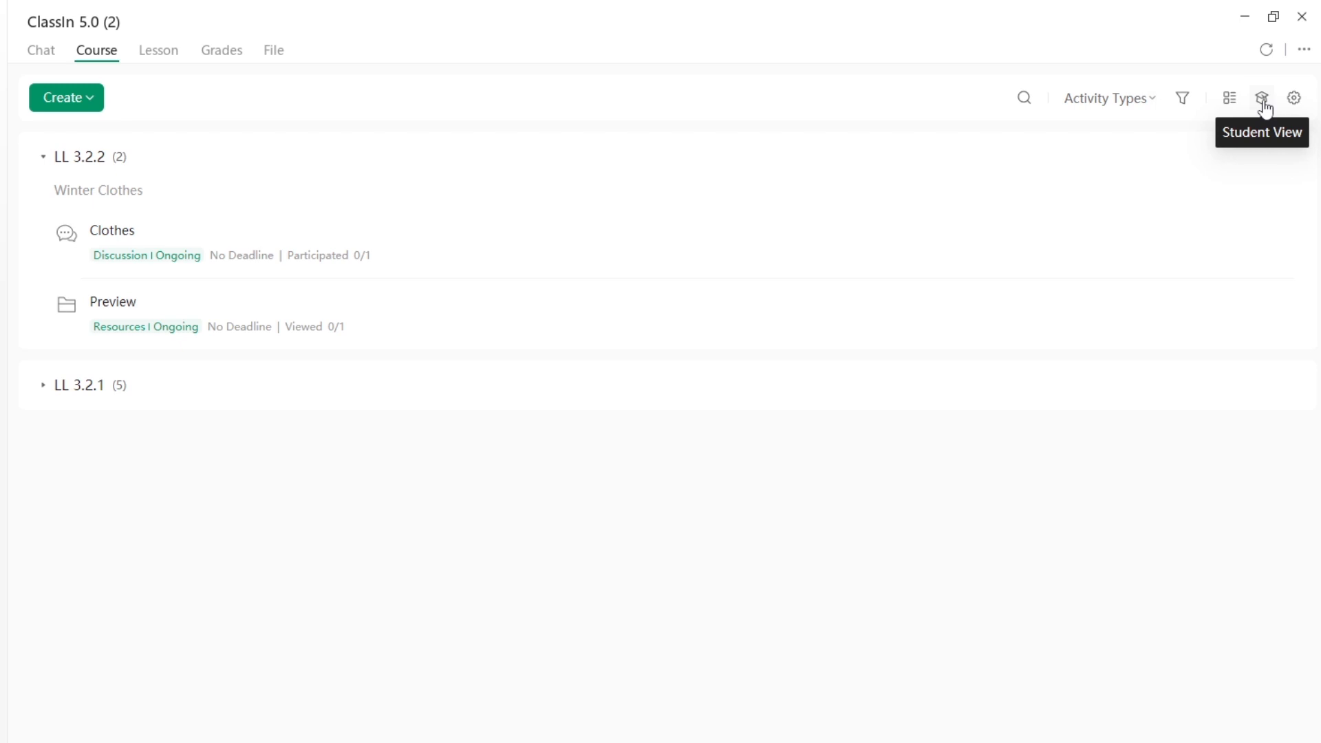
# Step: Examine the class's evaluation settings for grading plans, competency and score display, and close them without changes
pyautogui.click(1296, 101)
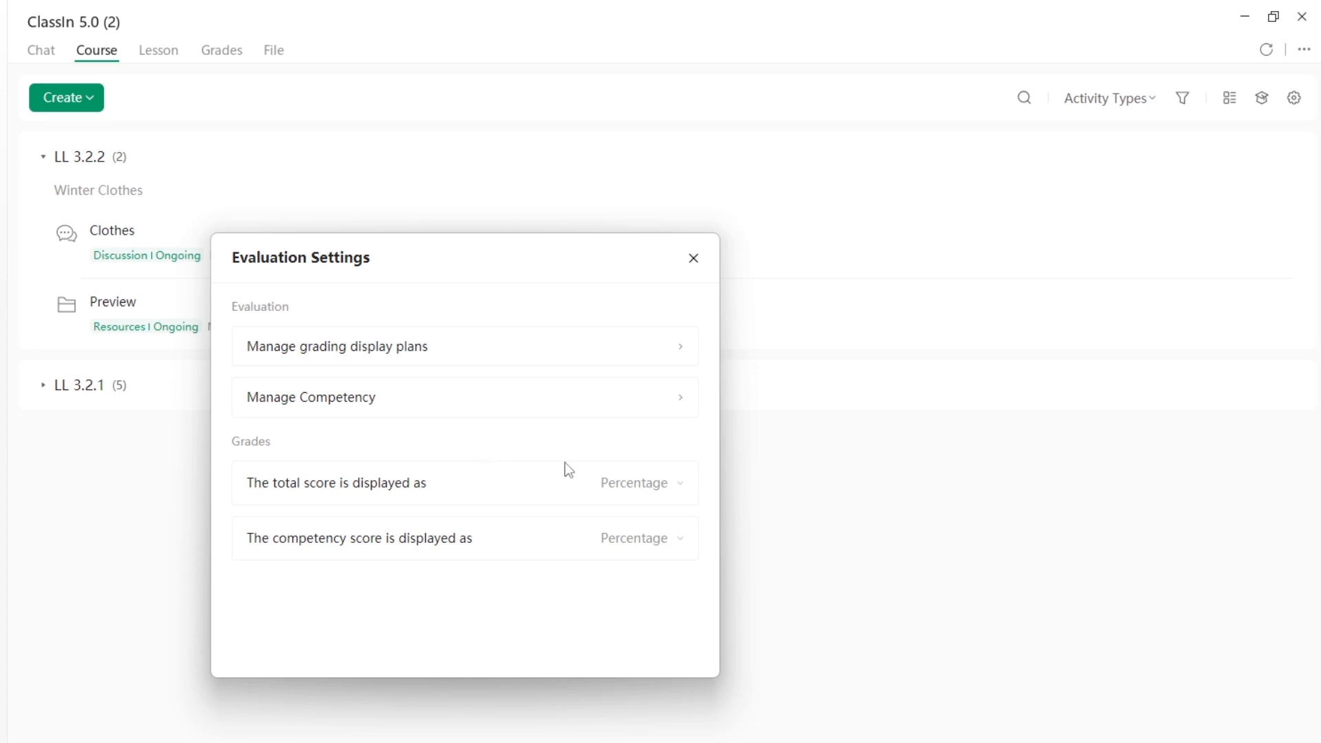
pyautogui.click(694, 260)
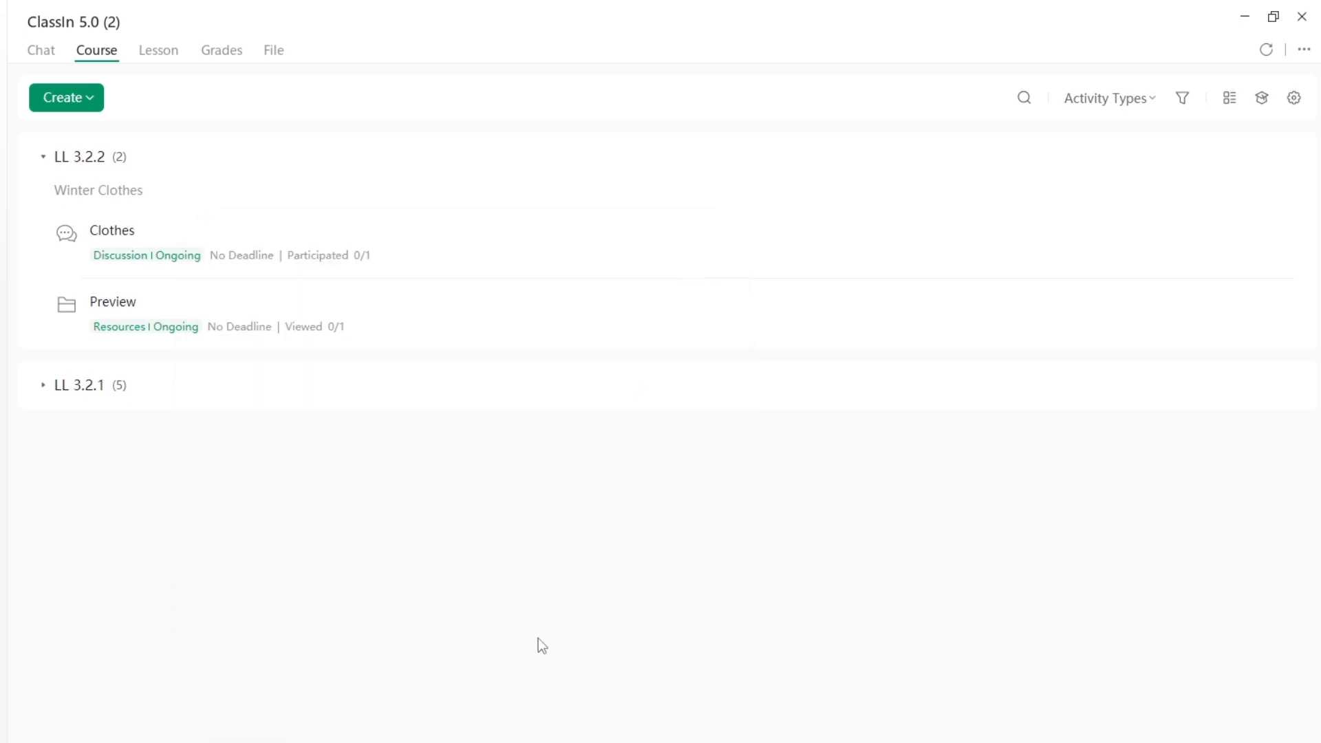
# Step: Collapse unit LL 3.2.2 and open the class's Lesson page
pyautogui.click(50, 160)
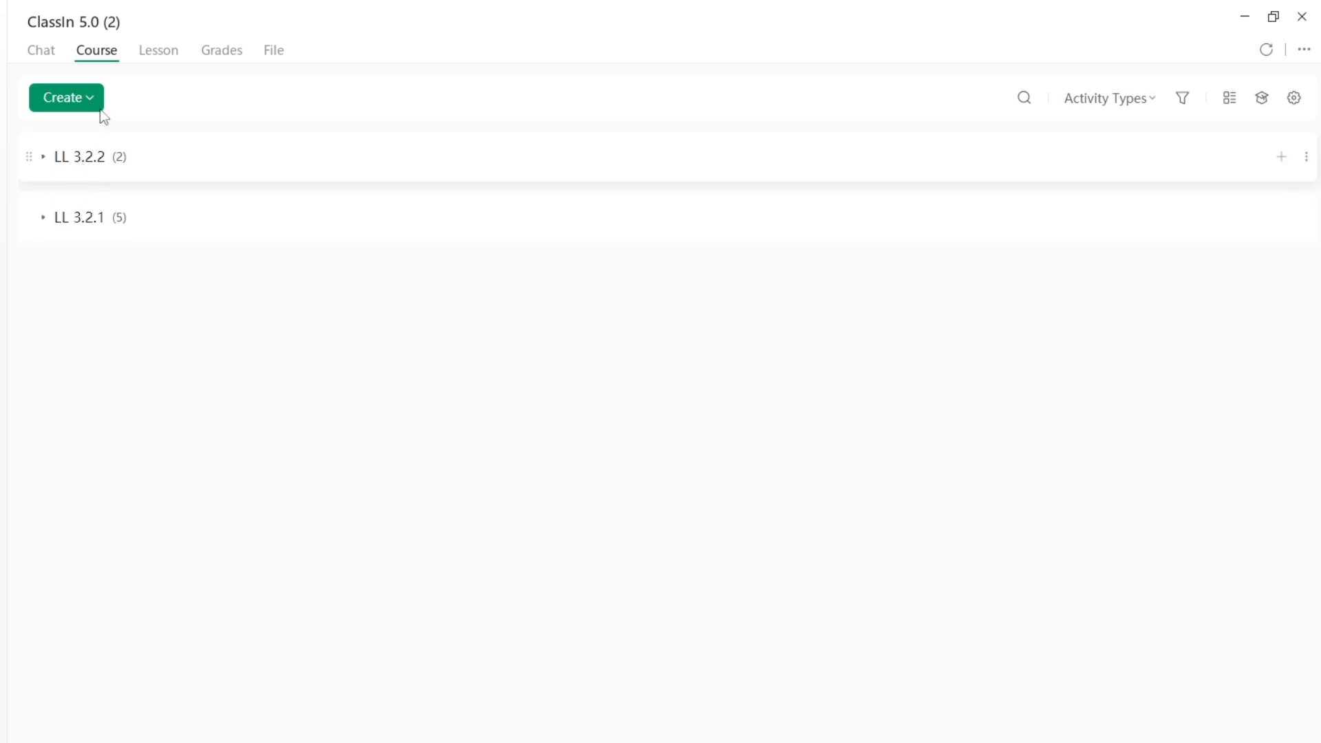
pyautogui.click(163, 53)
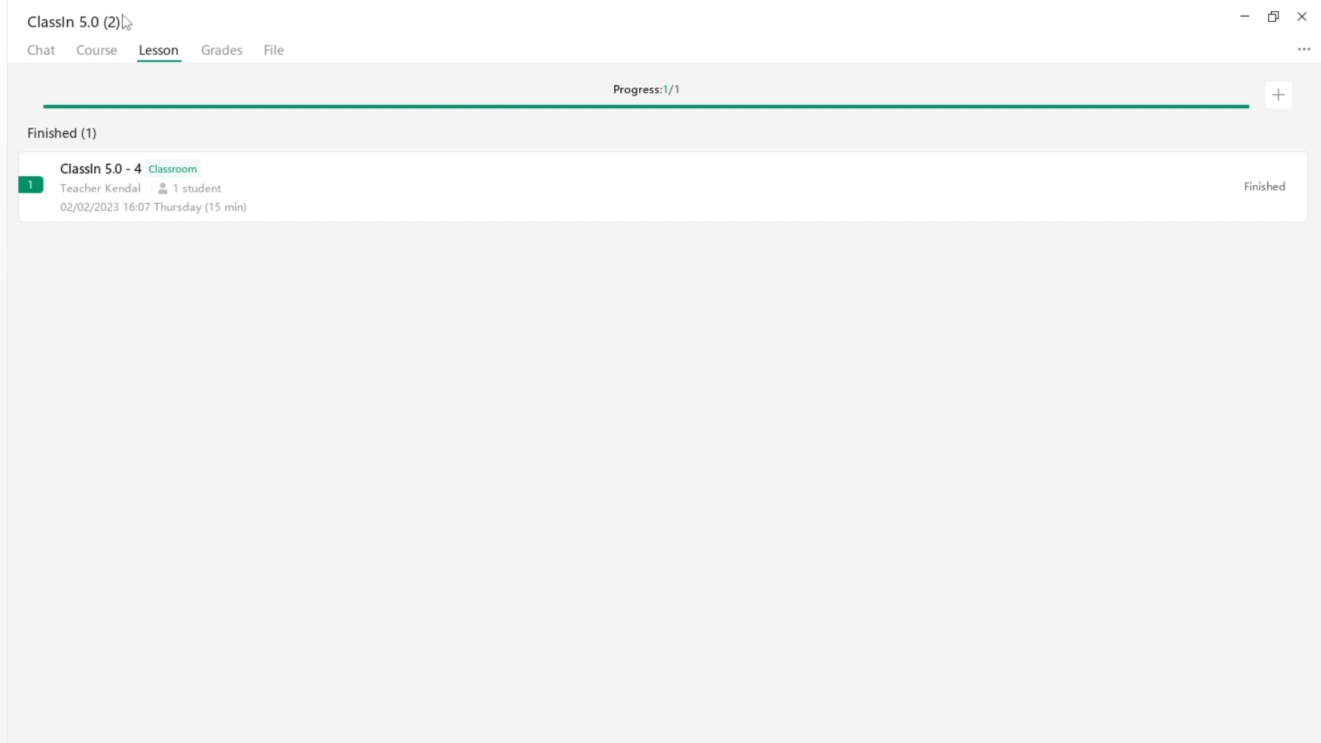
# Step: Expand unit LL 3.2.1 on the Course page, compare its activities with the Grades page, and return to the course
pyautogui.click(91, 52)
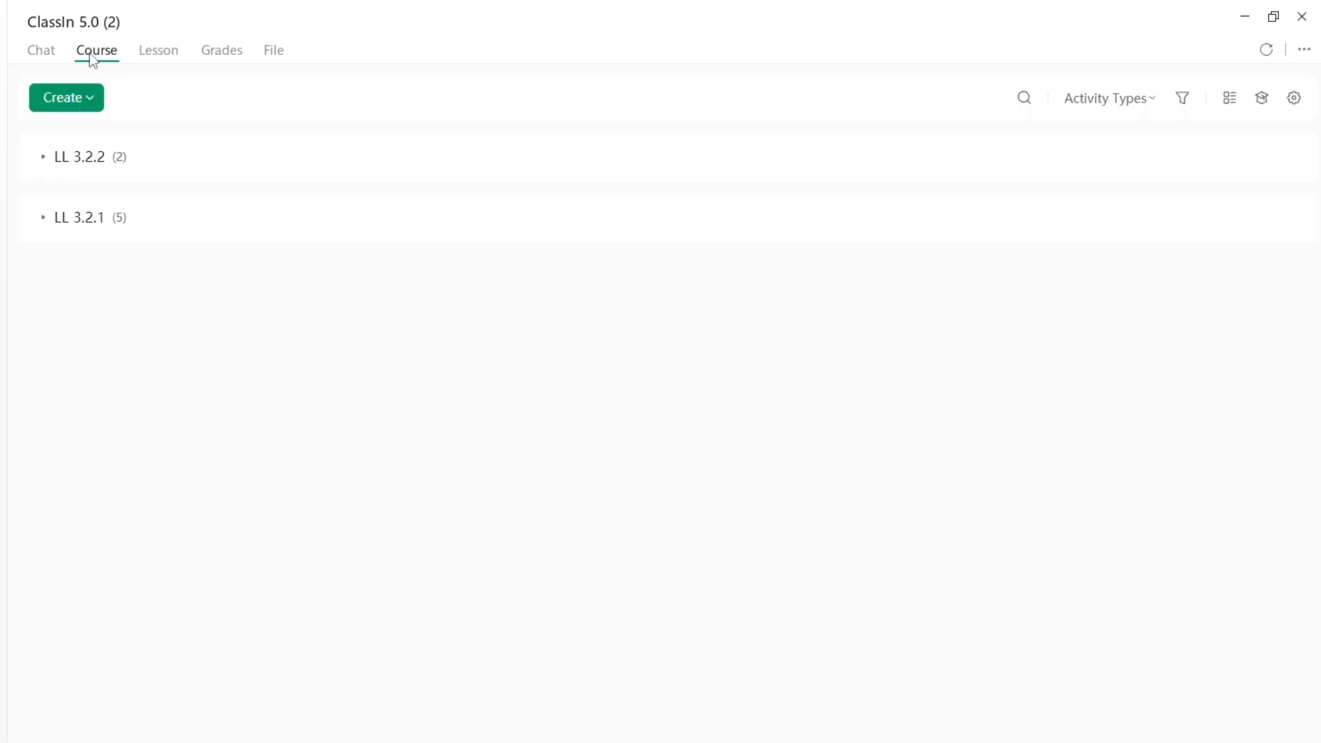
pyautogui.click(43, 219)
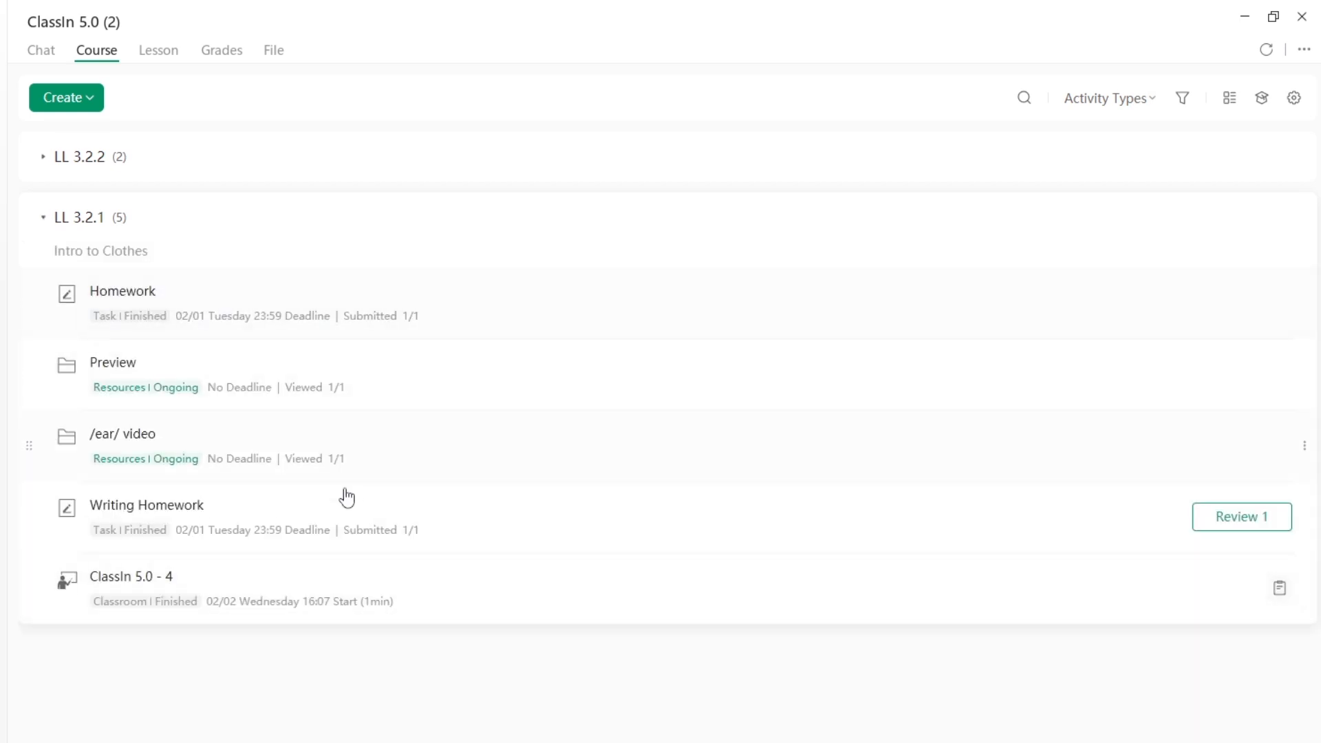
pyautogui.click(221, 53)
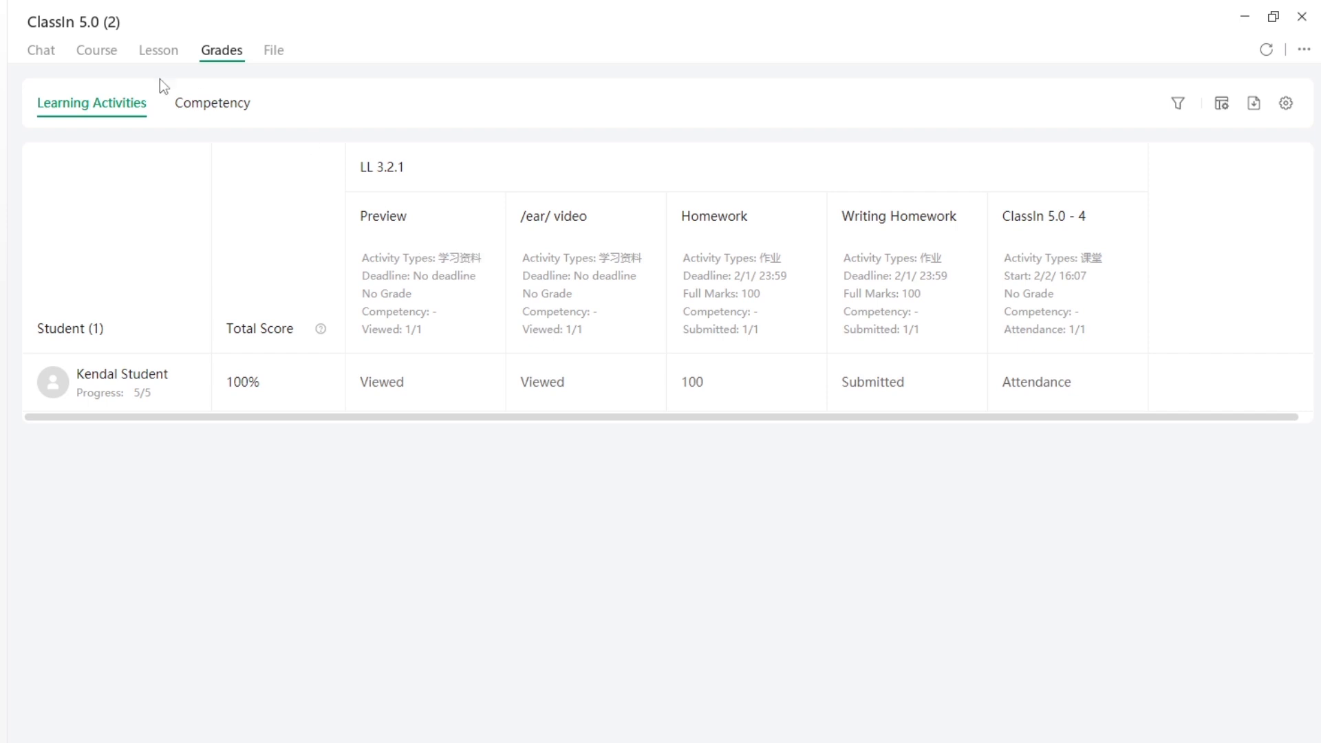
pyautogui.click(114, 58)
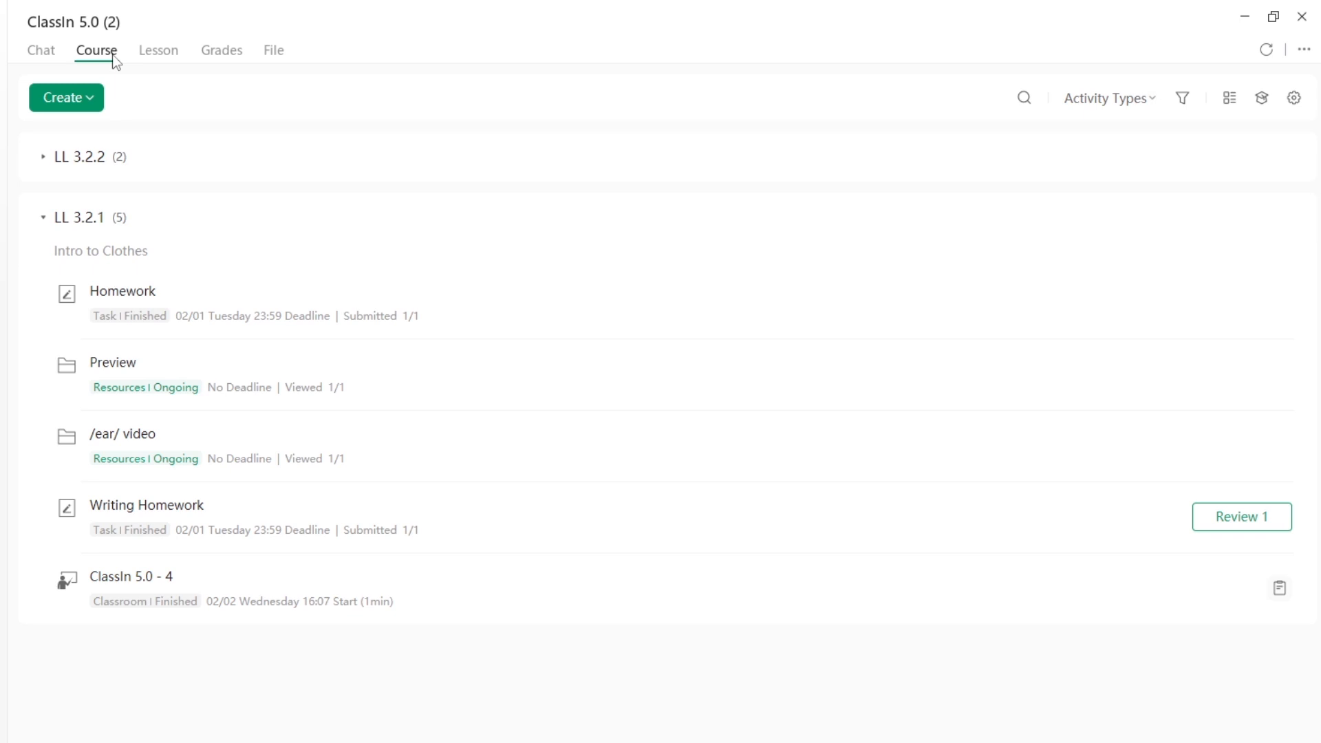
# Step: Add a 25-minute online classroom lesson to the class, scheduled for 2023-02-11 at 16:20
pyautogui.click(157, 53)
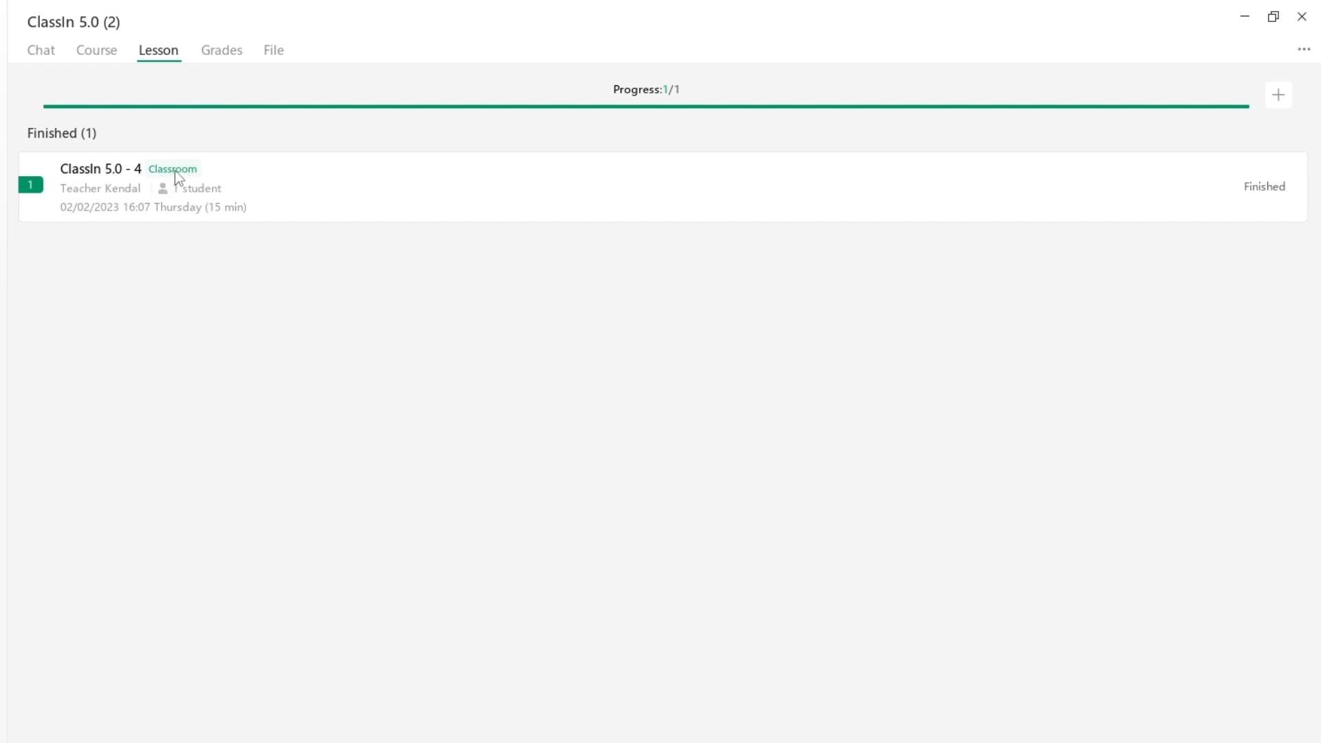
pyautogui.click(1278, 95)
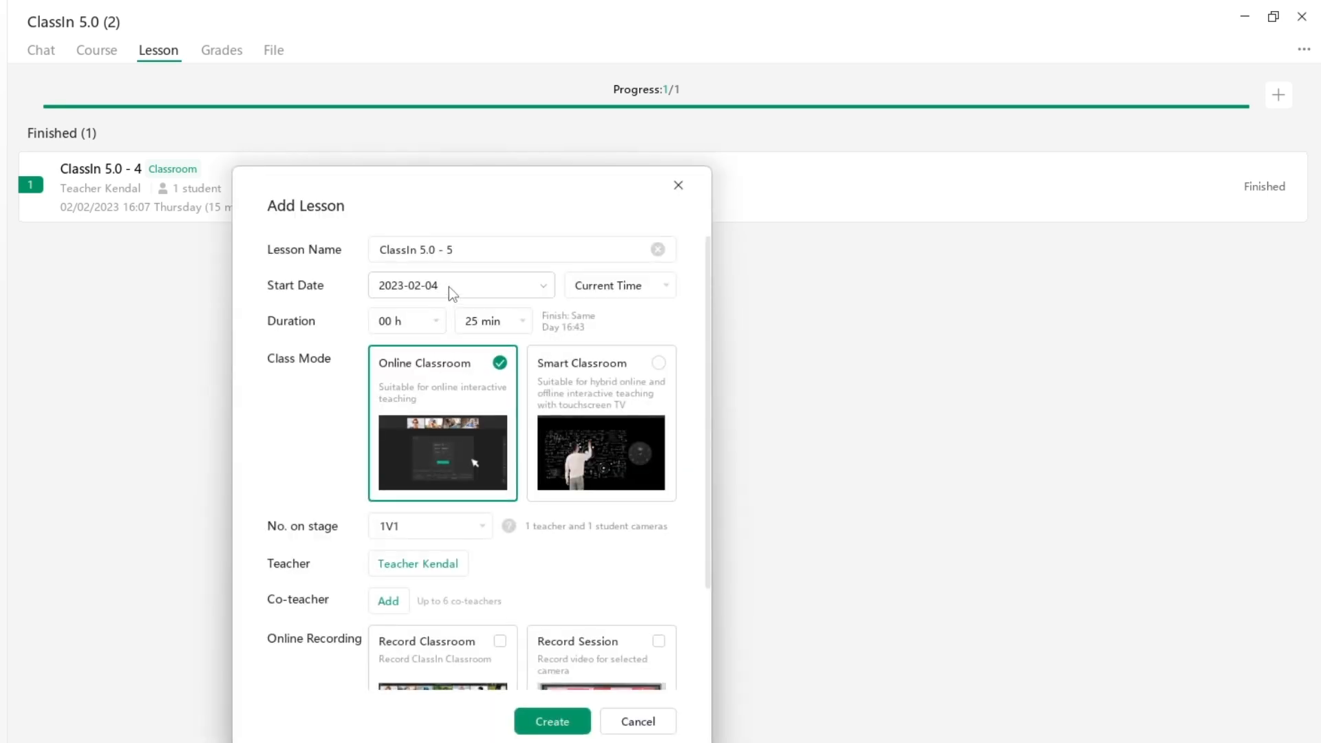
pyautogui.click(606, 286)
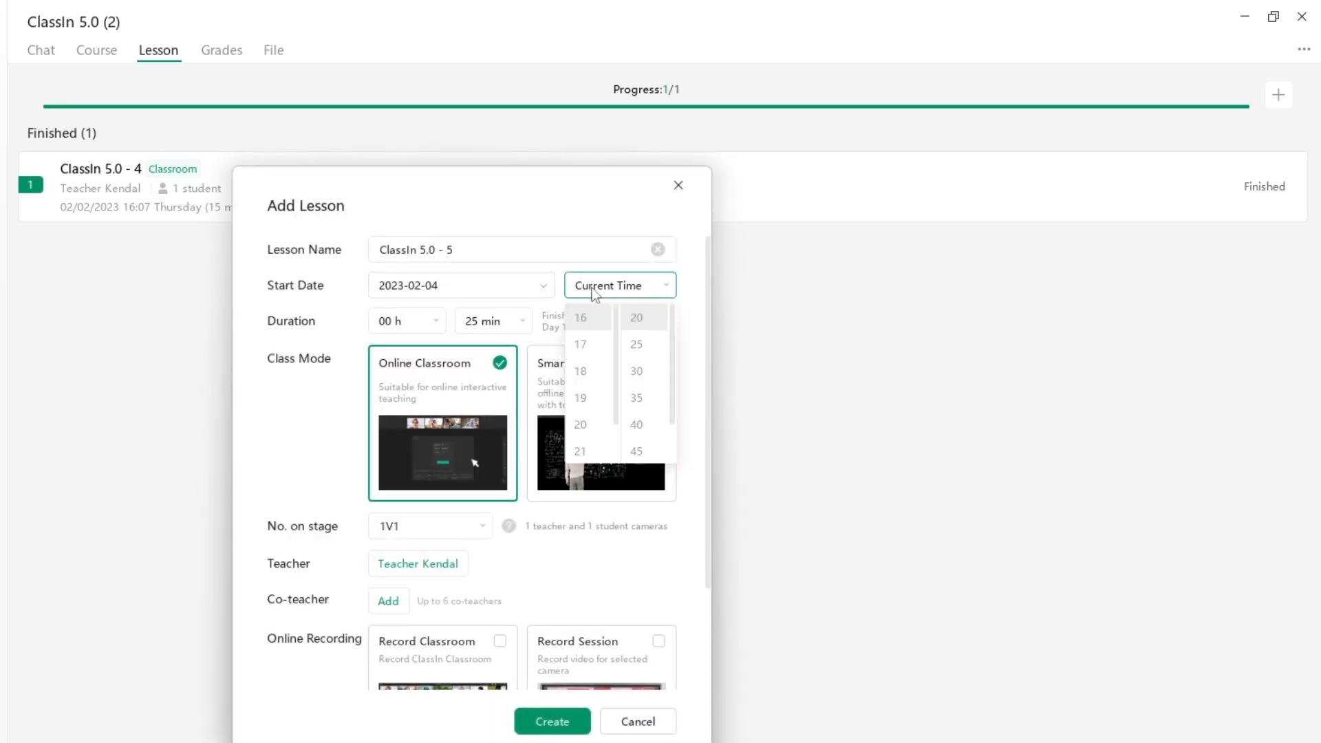
pyautogui.click(506, 297)
pyautogui.click(560, 389)
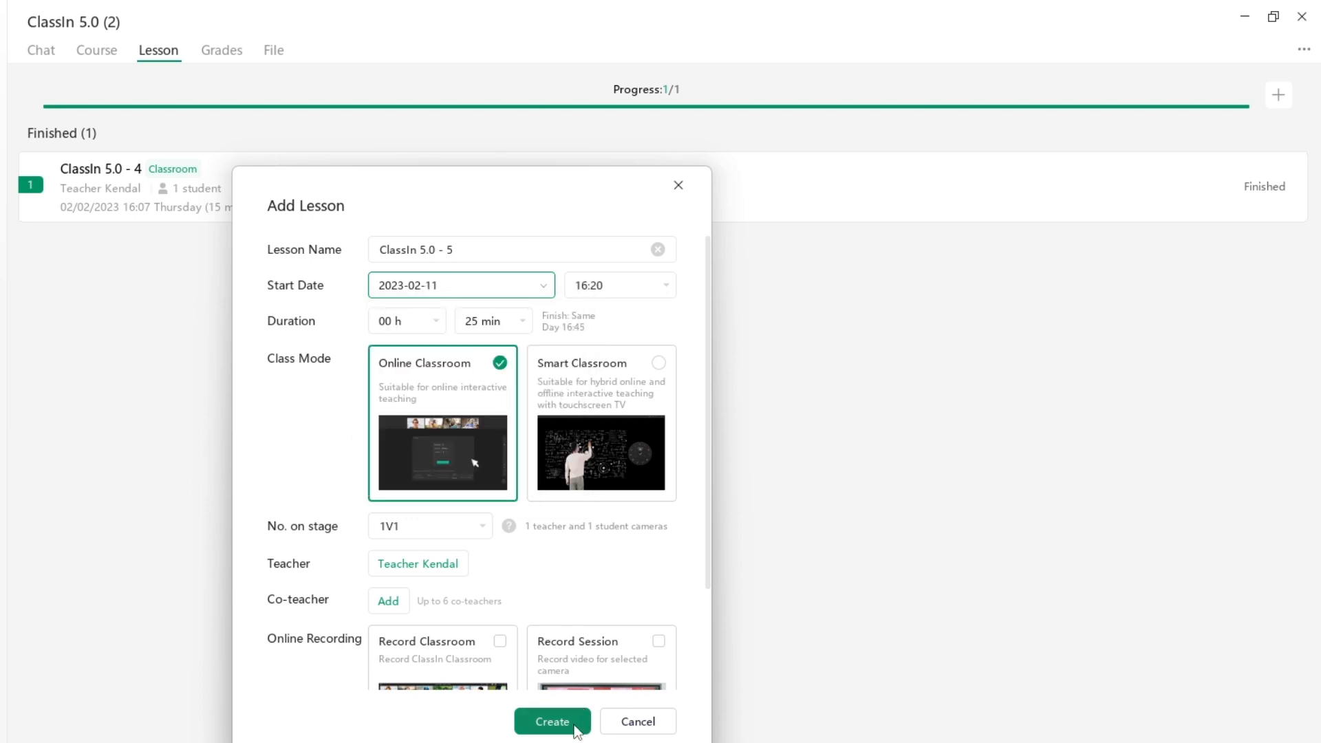
pyautogui.click(573, 722)
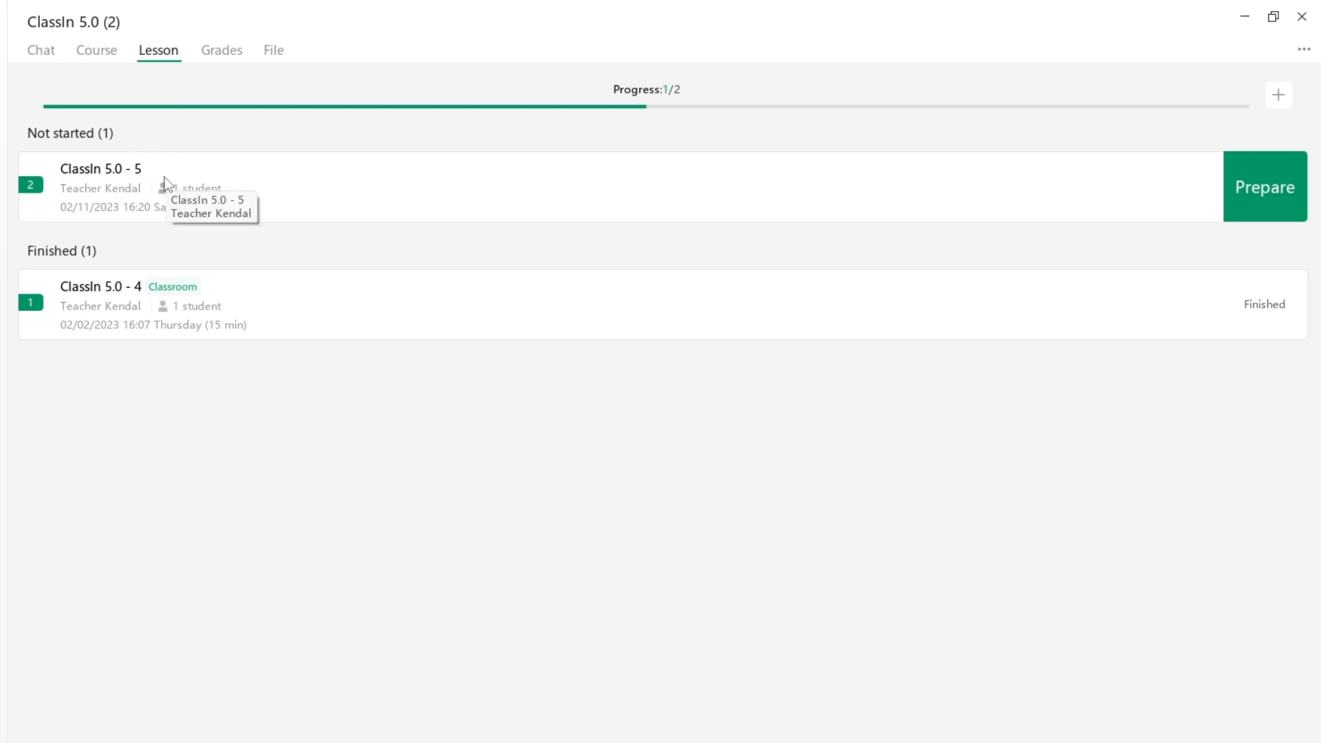
# Step: Examine the activities in unit LL 3.2.2 on the Course page, and open the class's Grades page
pyautogui.click(102, 54)
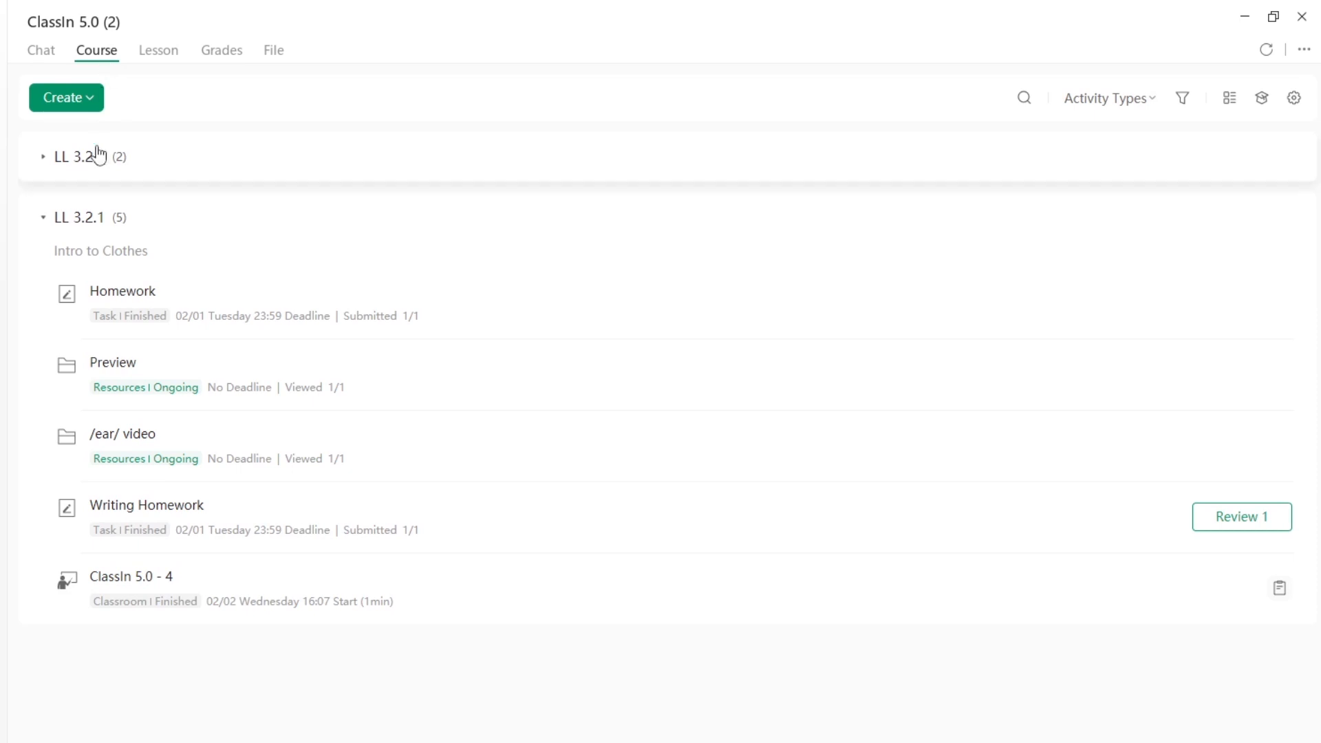
pyautogui.click(44, 160)
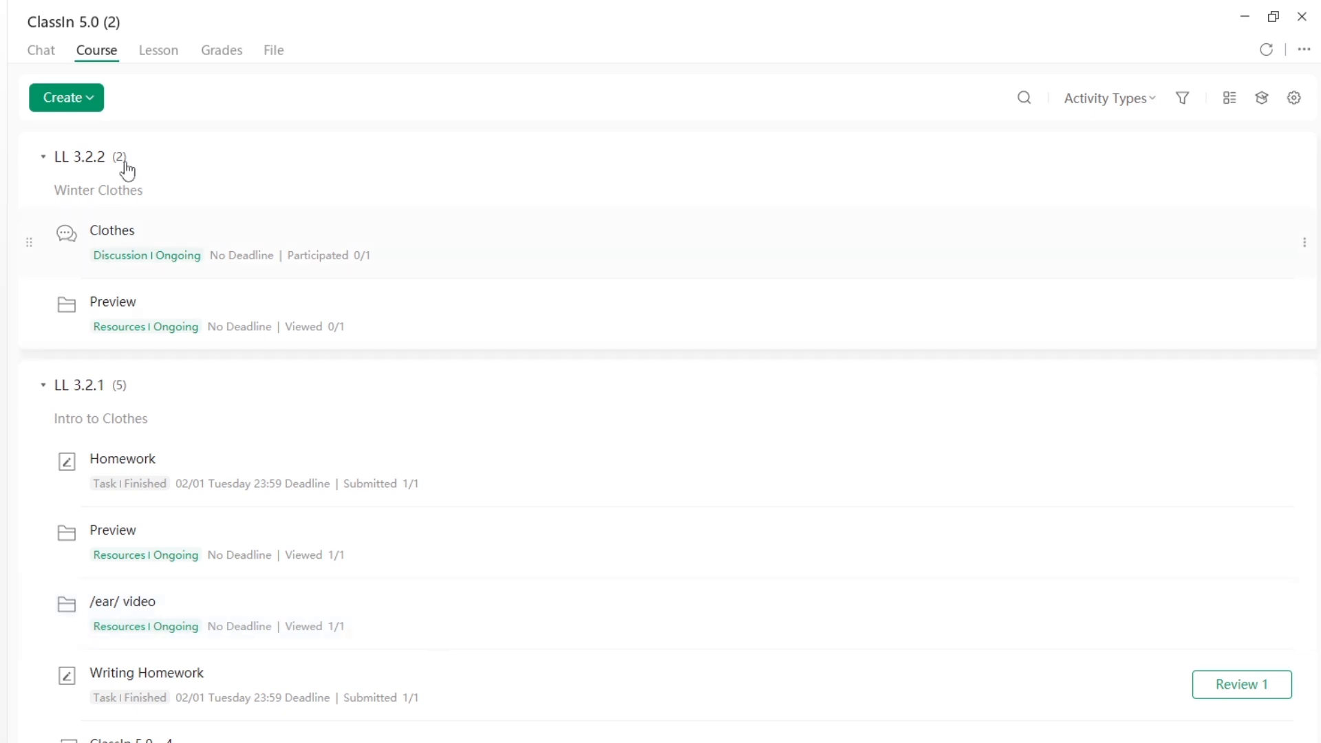
pyautogui.click(227, 56)
# Step: Create a 25-minute online classroom lesson starting at the current time, and enter its classroom past the device testing
pyautogui.click(158, 51)
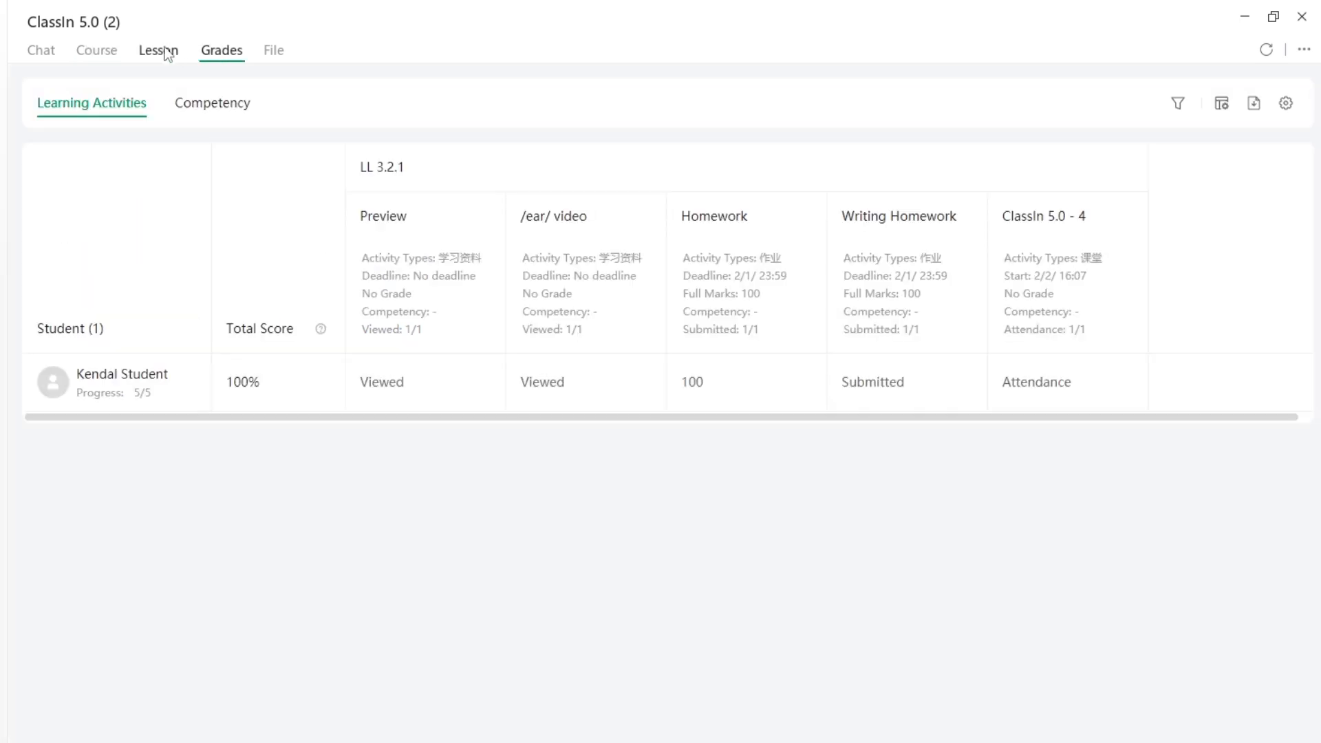
pyautogui.click(1278, 95)
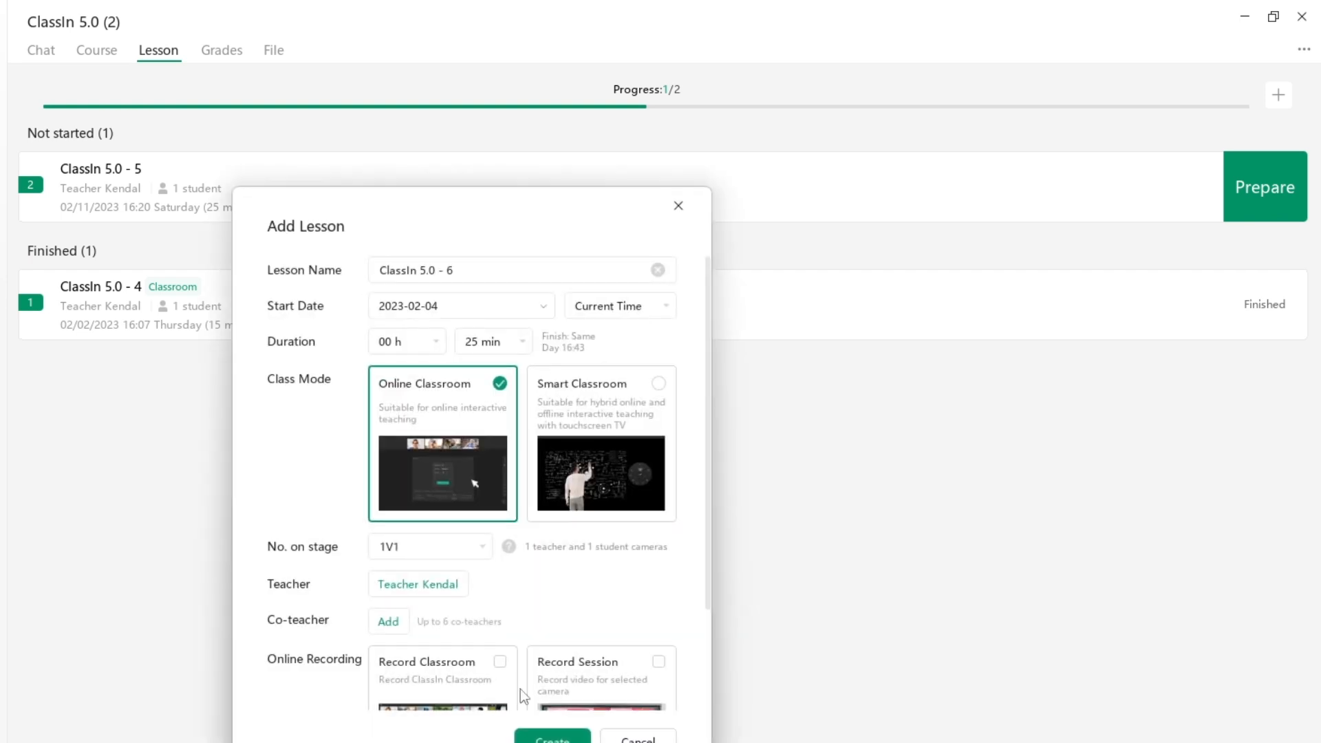
pyautogui.click(552, 737)
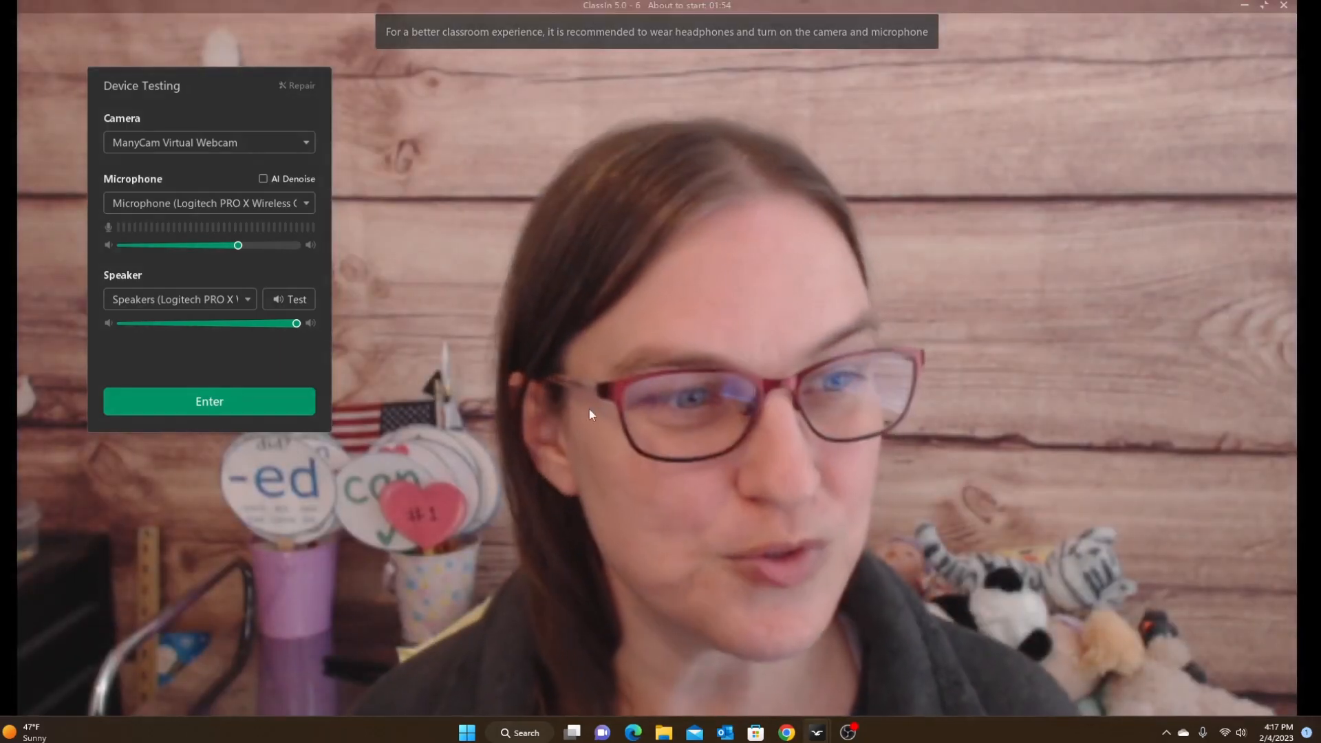
pyautogui.click(278, 402)
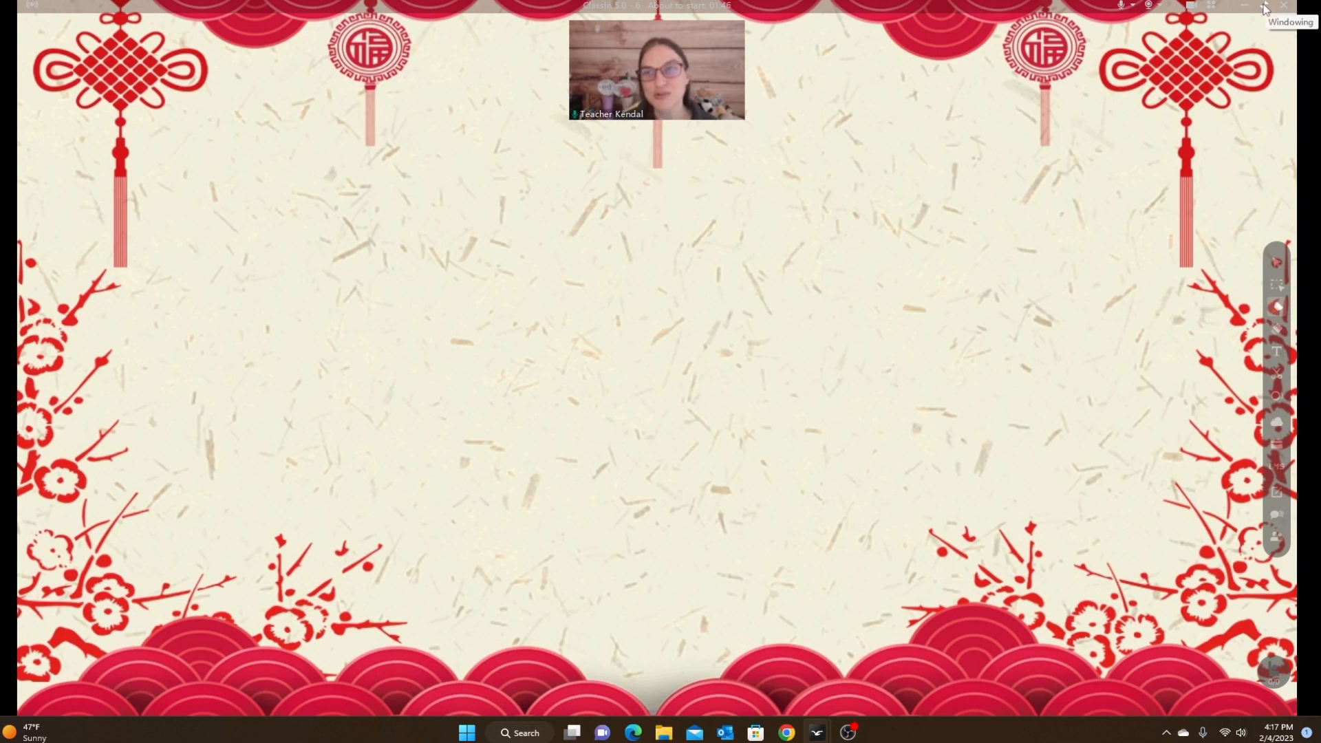
# Step: Open the LMS course window inside the classroom and move it further right over the blackboard
pyautogui.click(1276, 469)
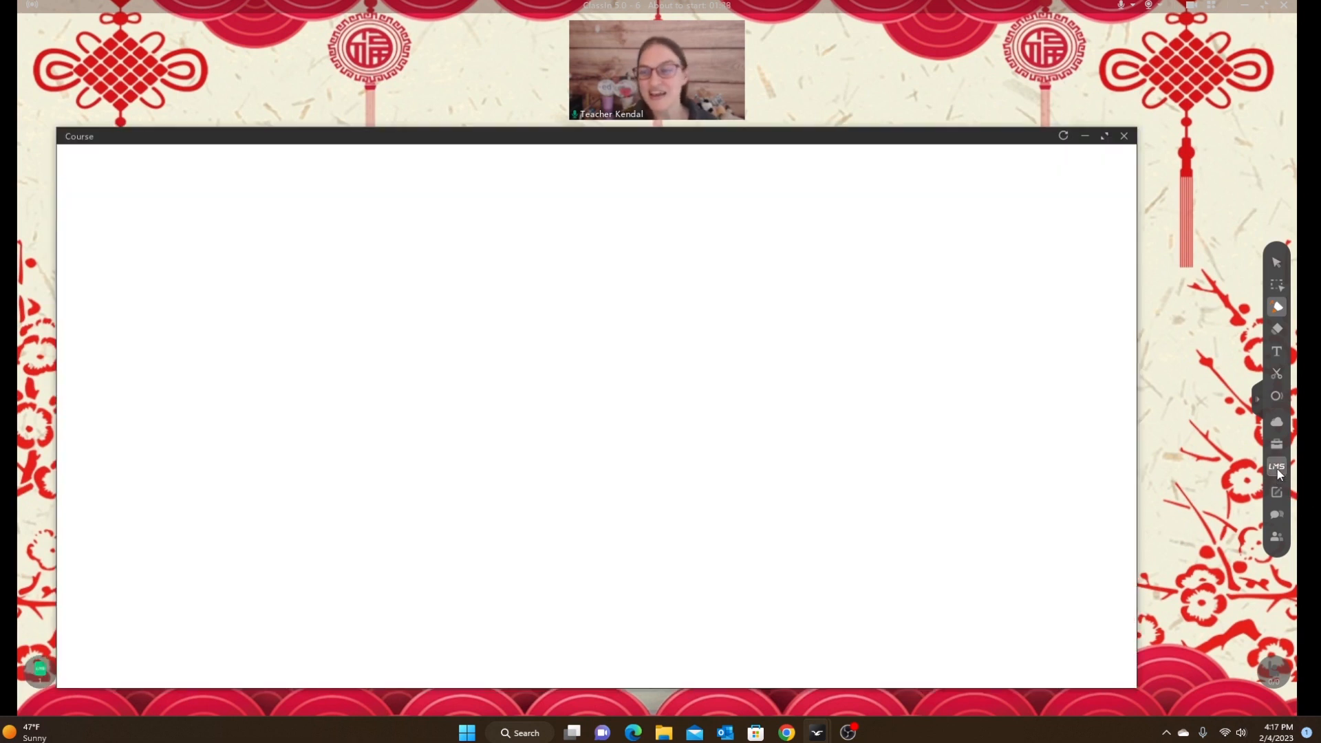
pyautogui.moveTo(762, 135); pyautogui.dragTo(829, 138)
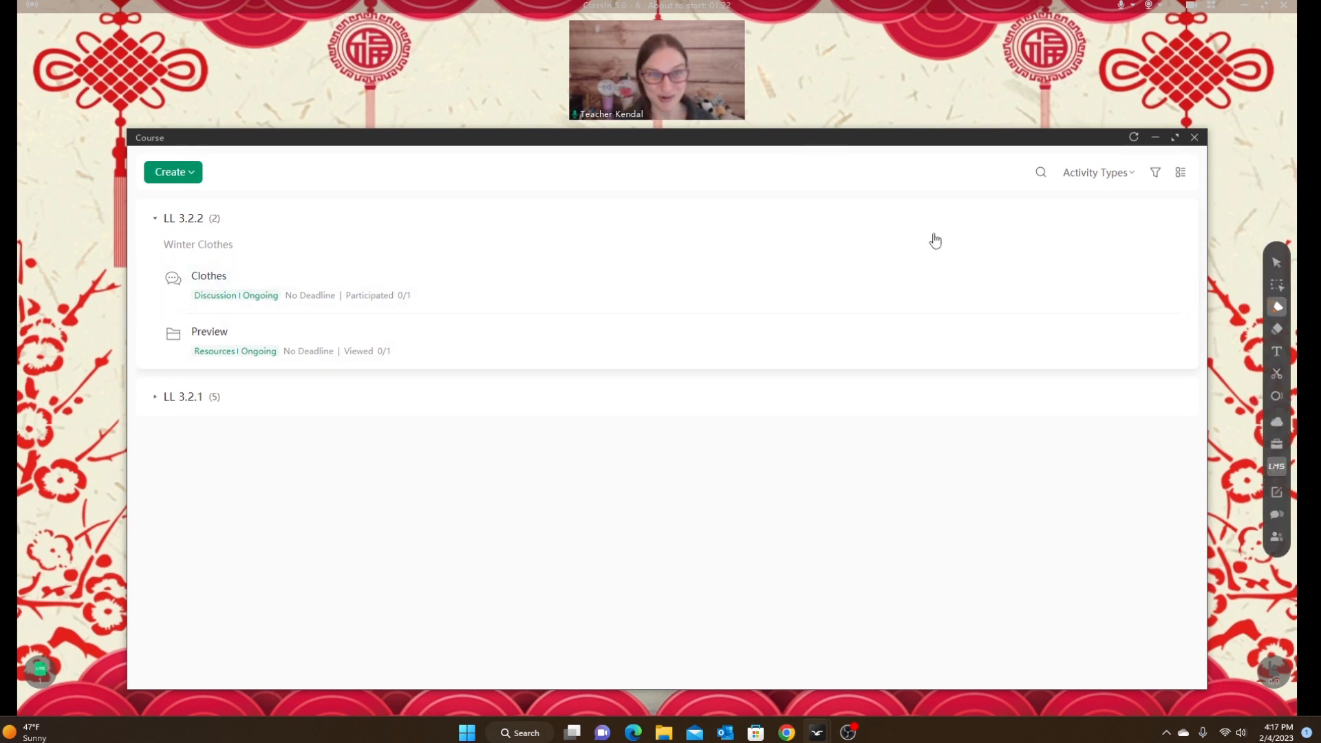
pyautogui.moveTo(858, 143); pyautogui.dragTo(881, 142)
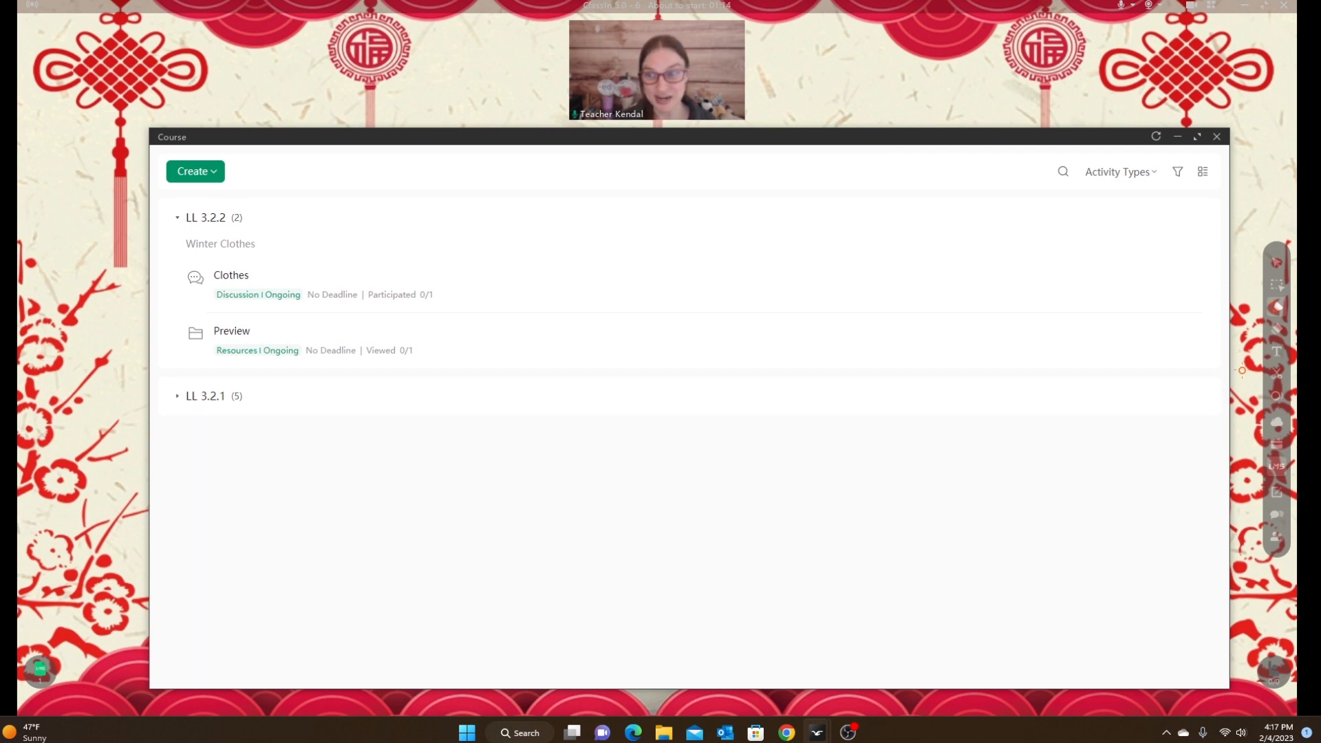
# Step: Collapse and re-expand unit LL 3.2.2 in the classroom's course window, and view the activity type filter without applying one
pyautogui.click(177, 218)
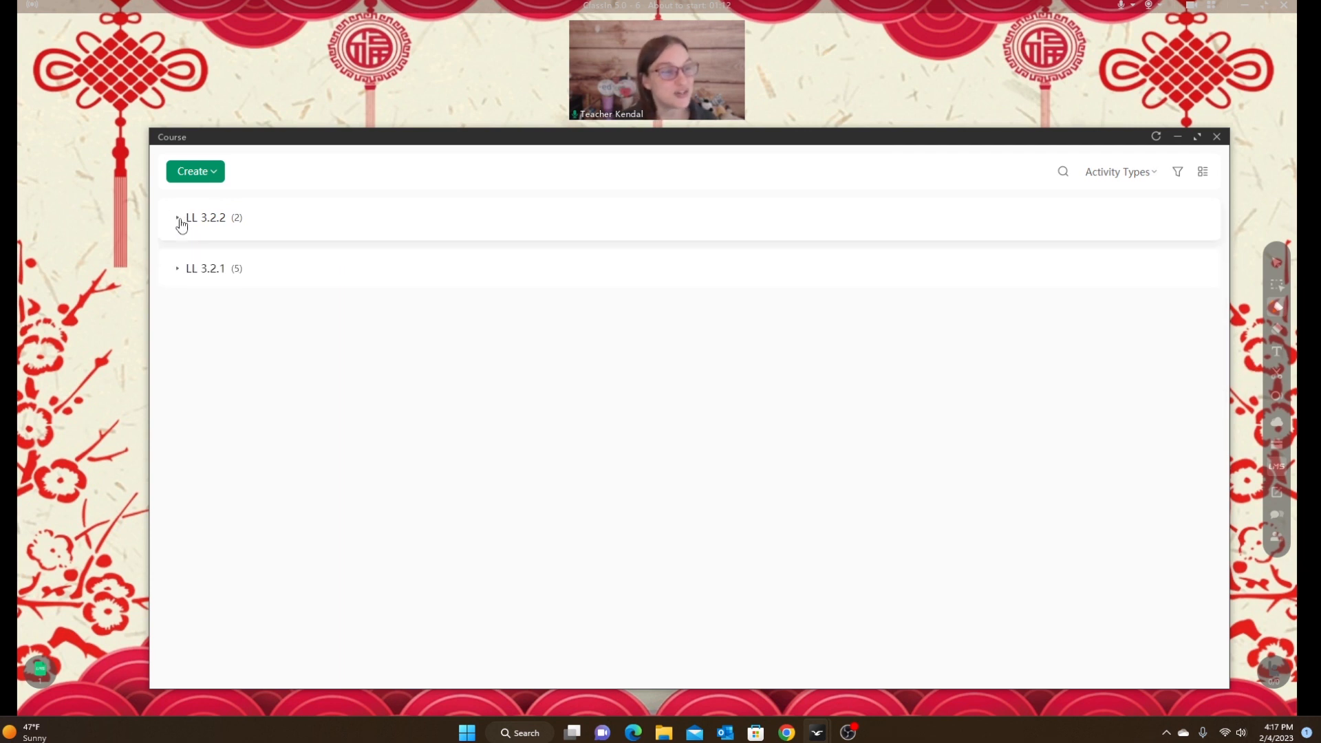
pyautogui.click(227, 229)
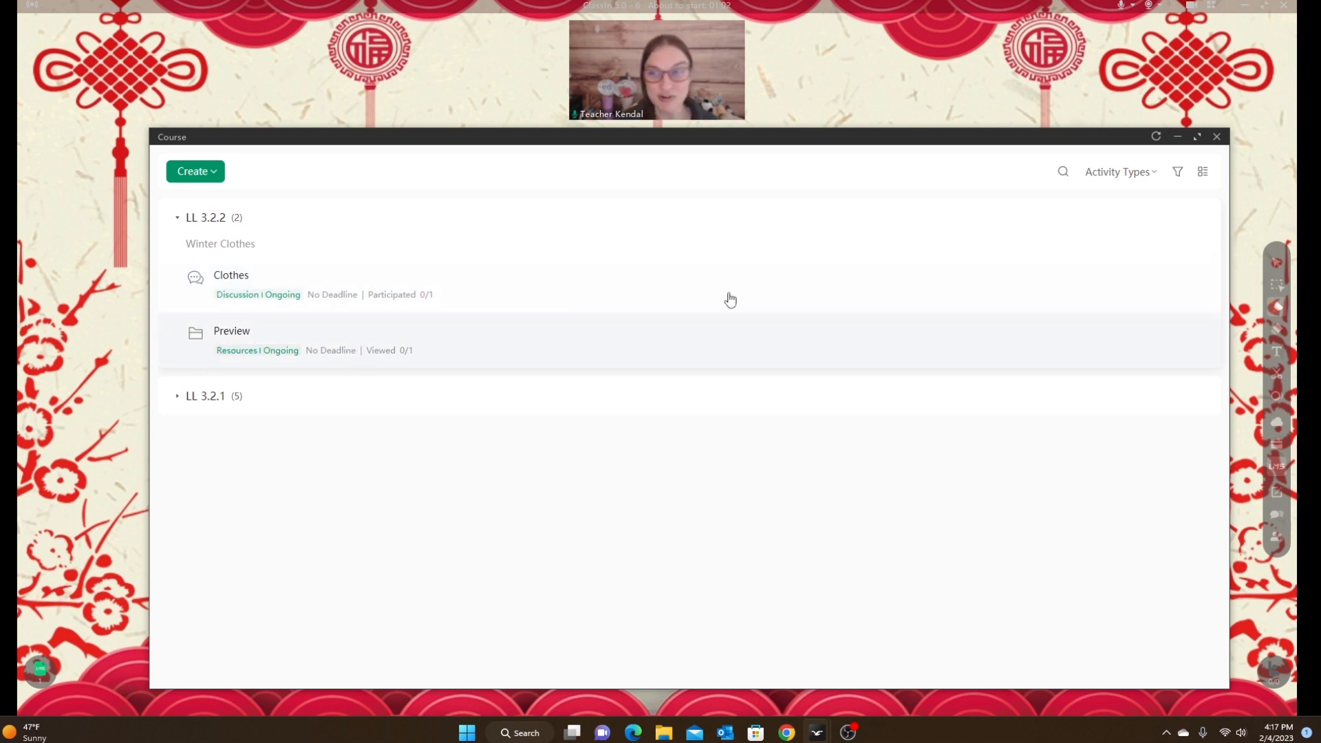
pyautogui.click(1118, 173)
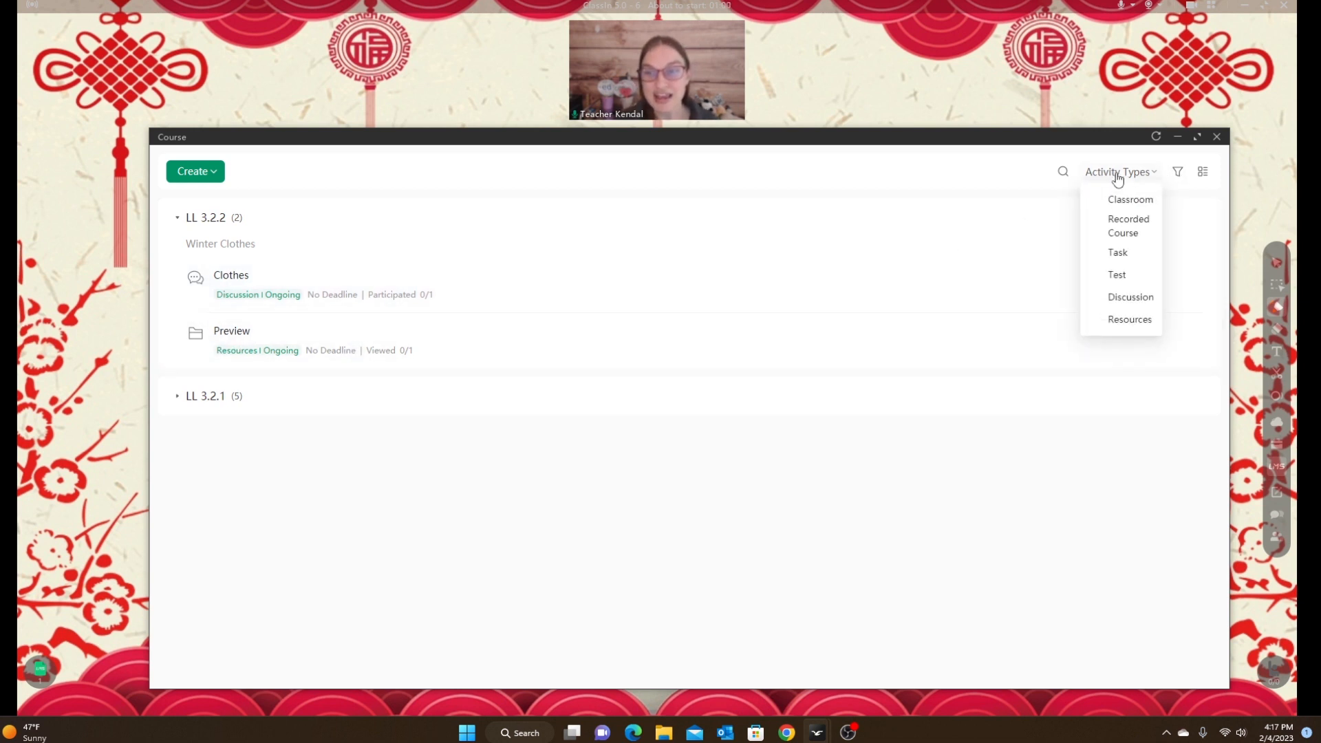
pyautogui.click(716, 539)
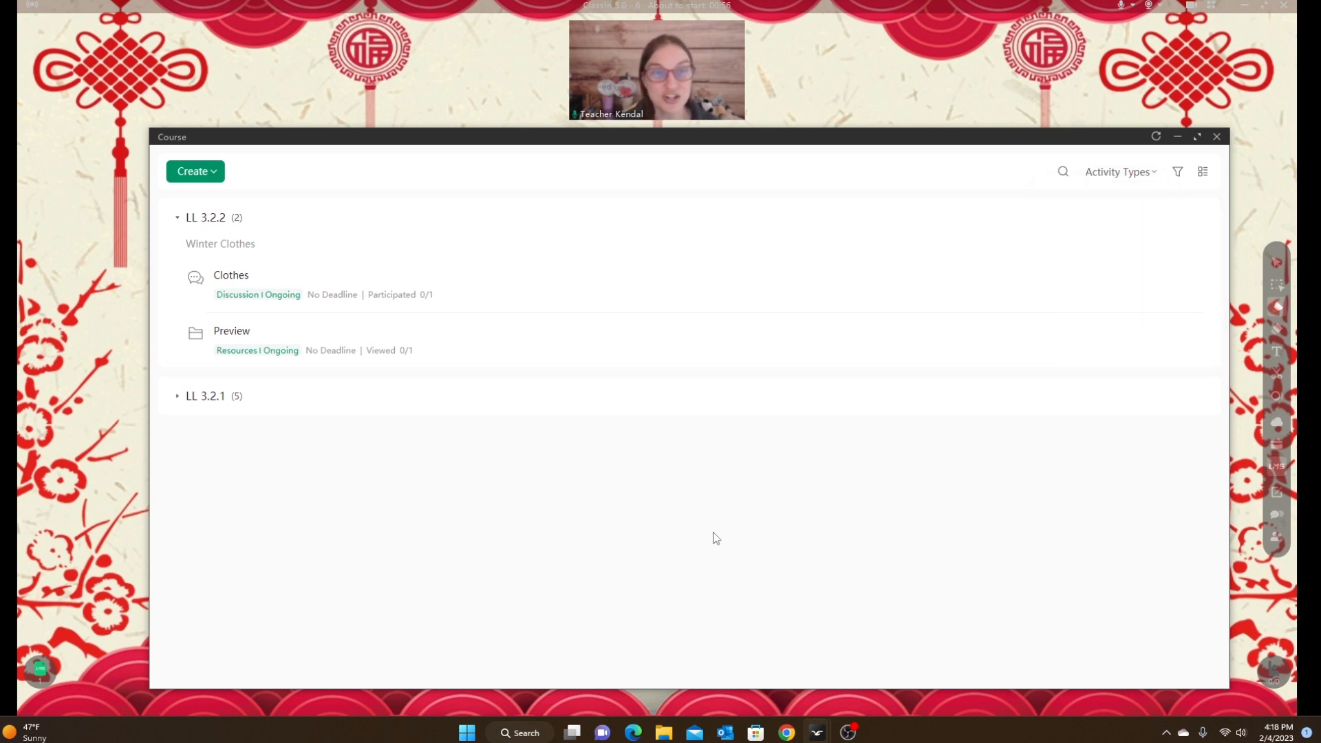
# Step: Expand unit LL 3.2.1 in the classroom's course window and open its Writing Homework task
pyautogui.click(178, 396)
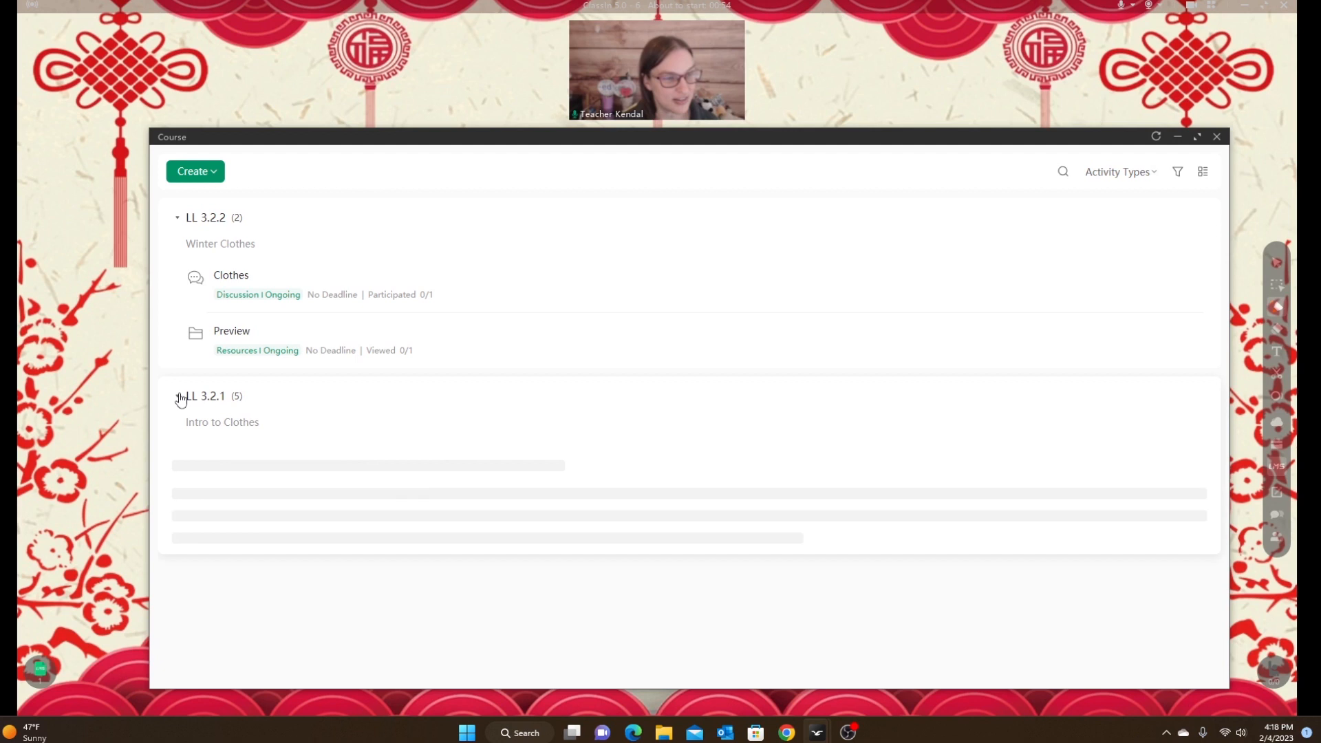
pyautogui.scroll(-1, 409, 496)
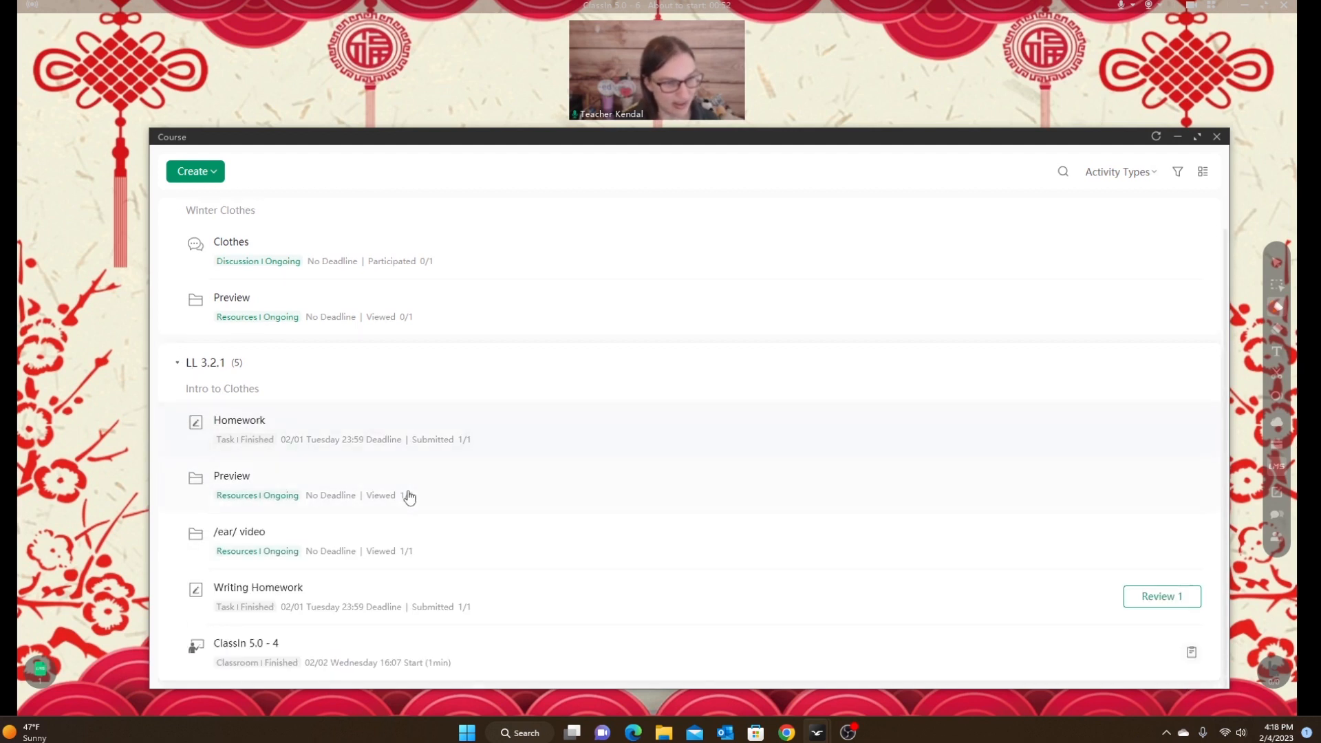
pyautogui.click(278, 593)
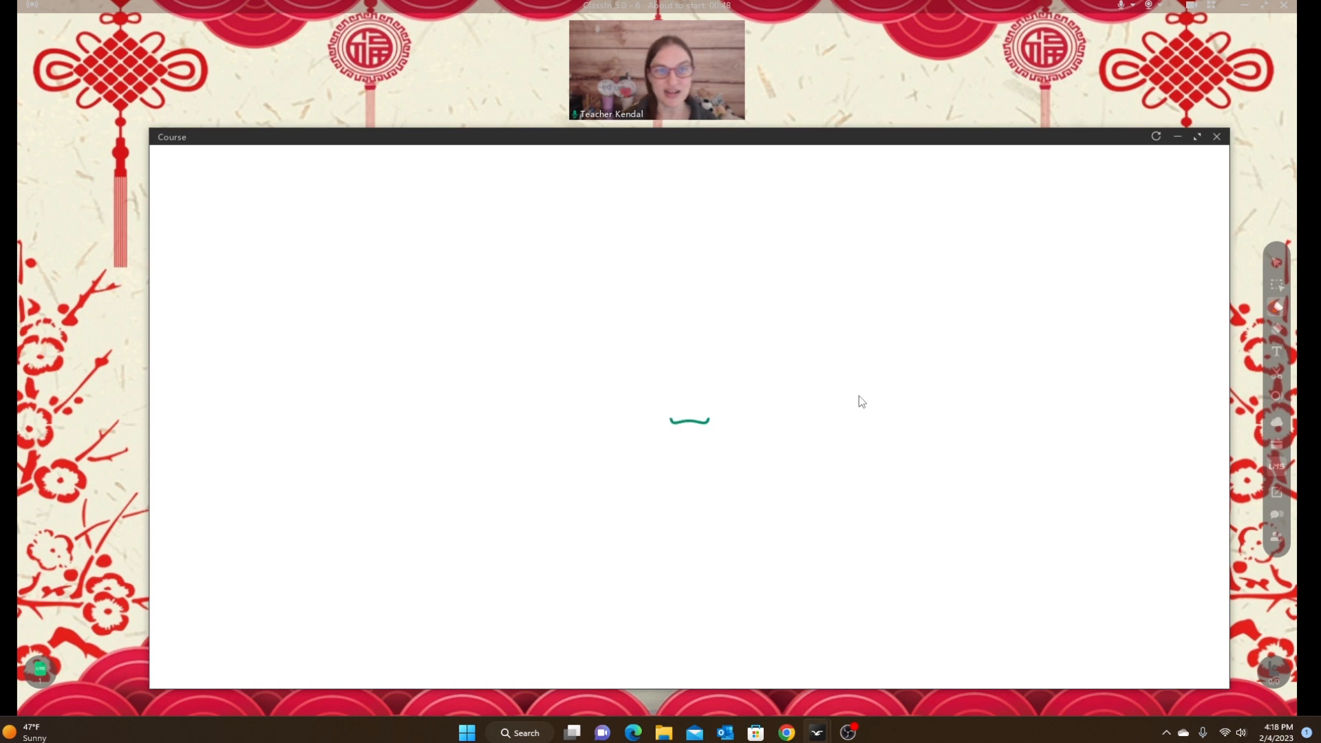